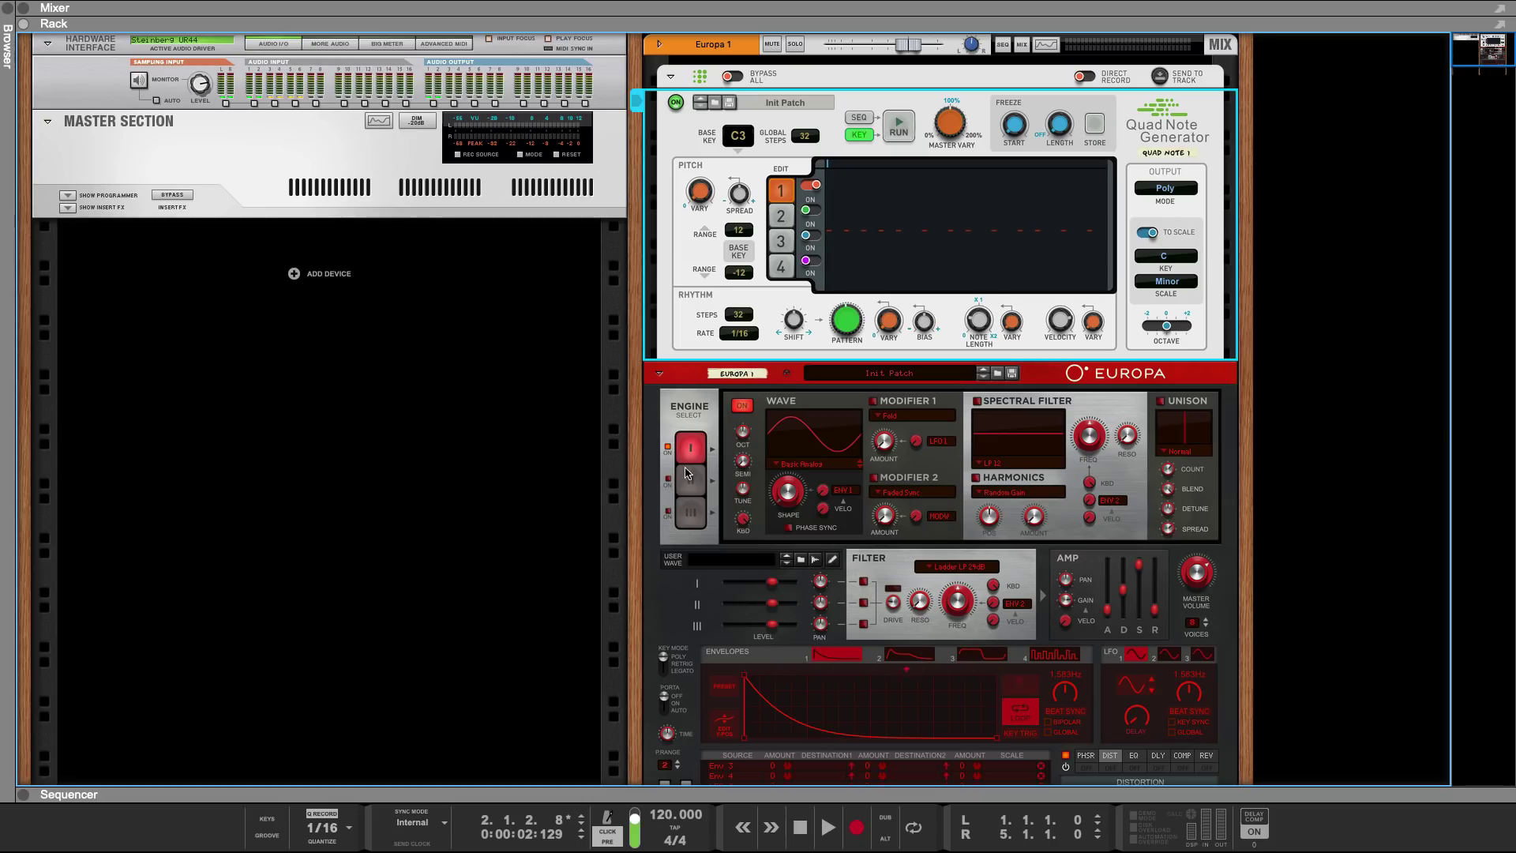
Step: Raise line 1's rhythm pattern to 32, try lower pattern settings, and reduce its rhythm variation
mouse_move(840, 332)
left_click_drag(852, 304, 868, 190)
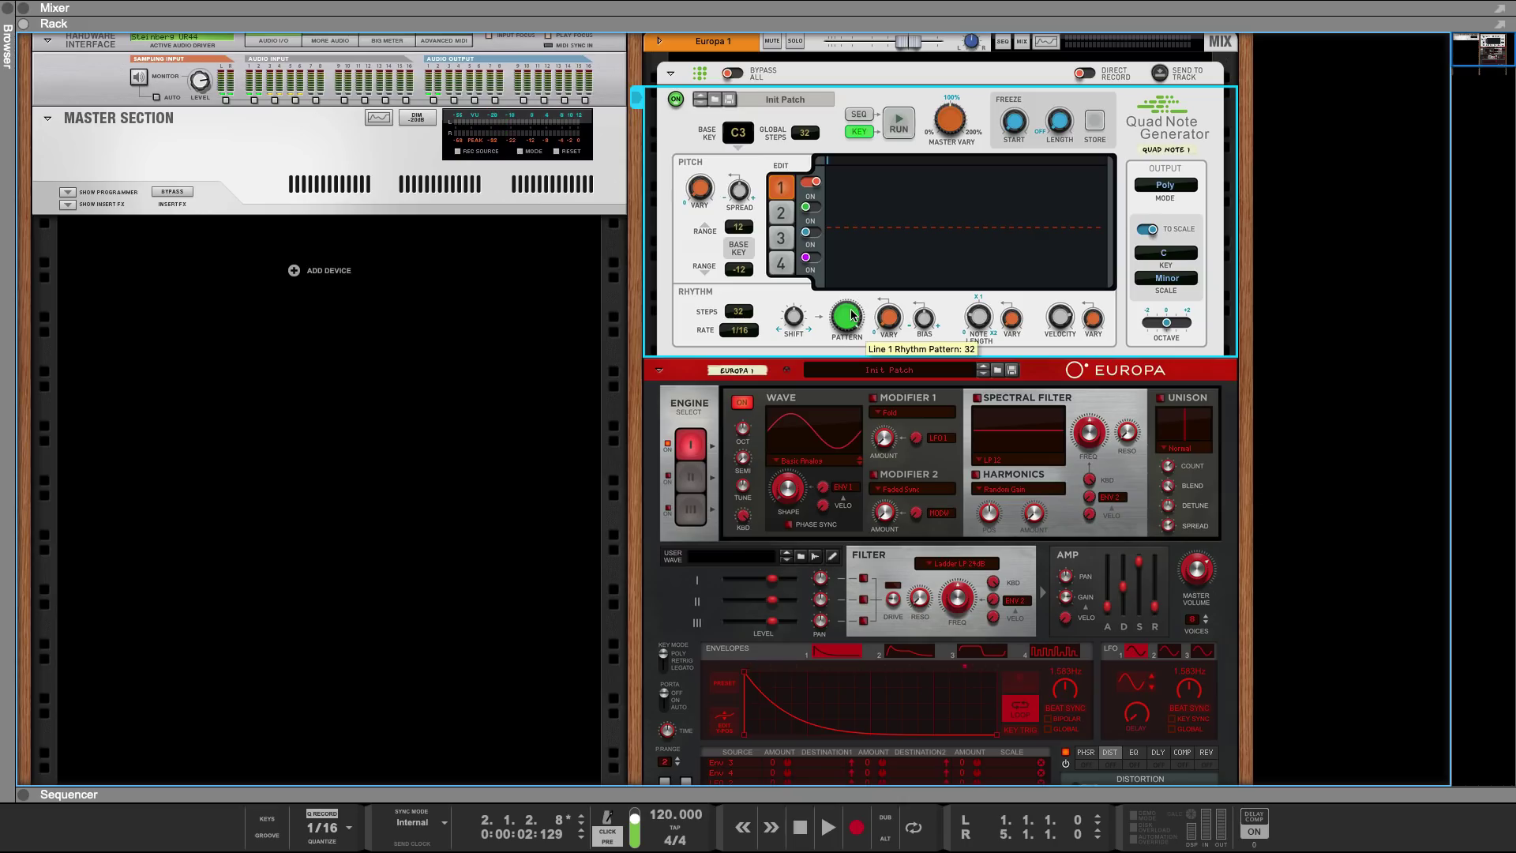
left_click_drag(851, 316, 845, 341)
left_click_drag(846, 340, 853, 437)
left_click_drag(851, 321, 856, 315)
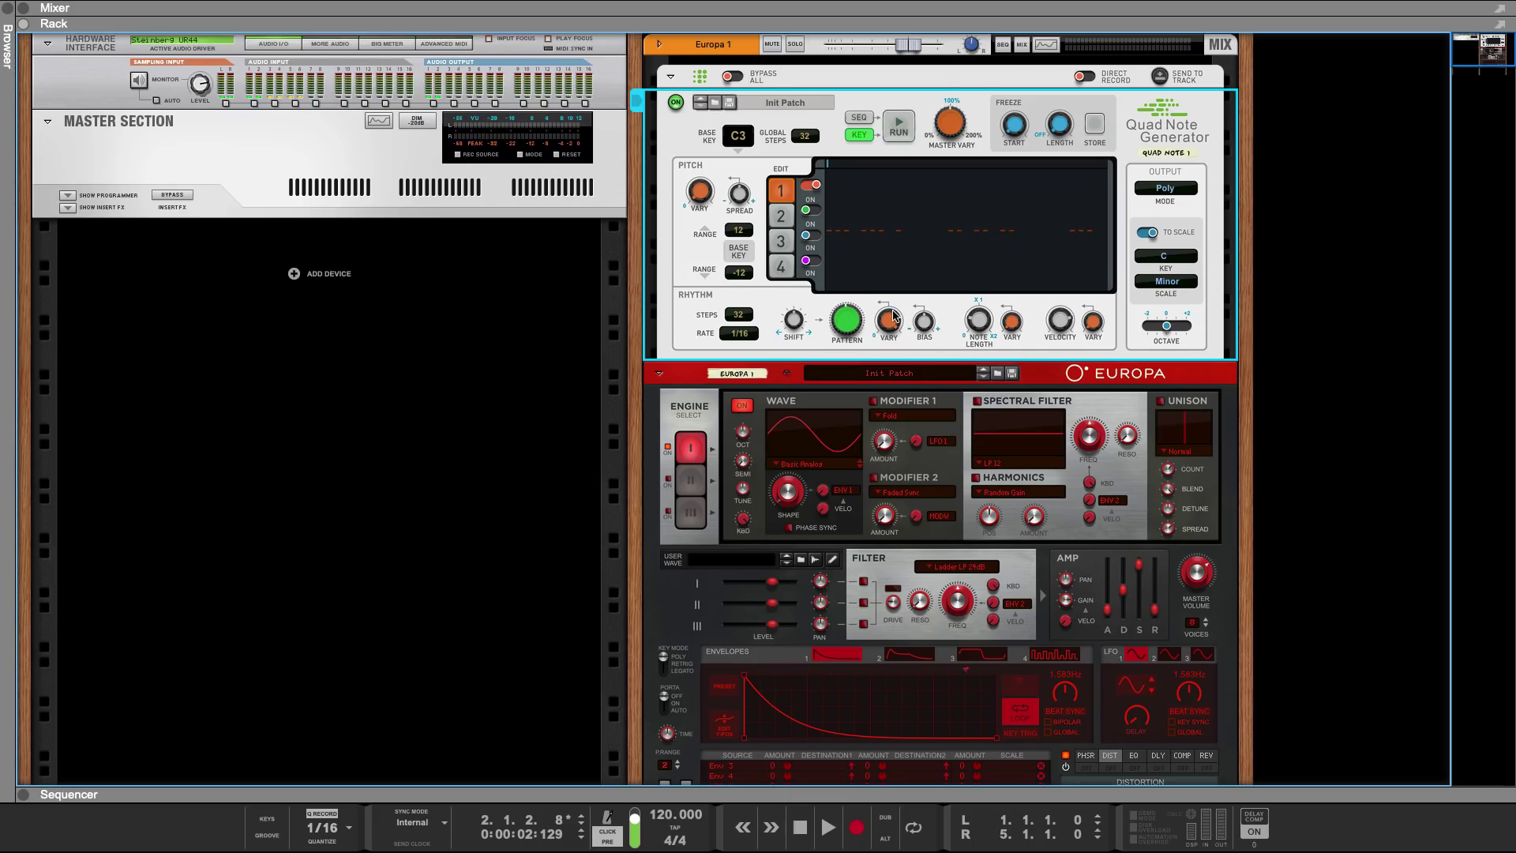
left_click_drag(893, 310, 916, 493)
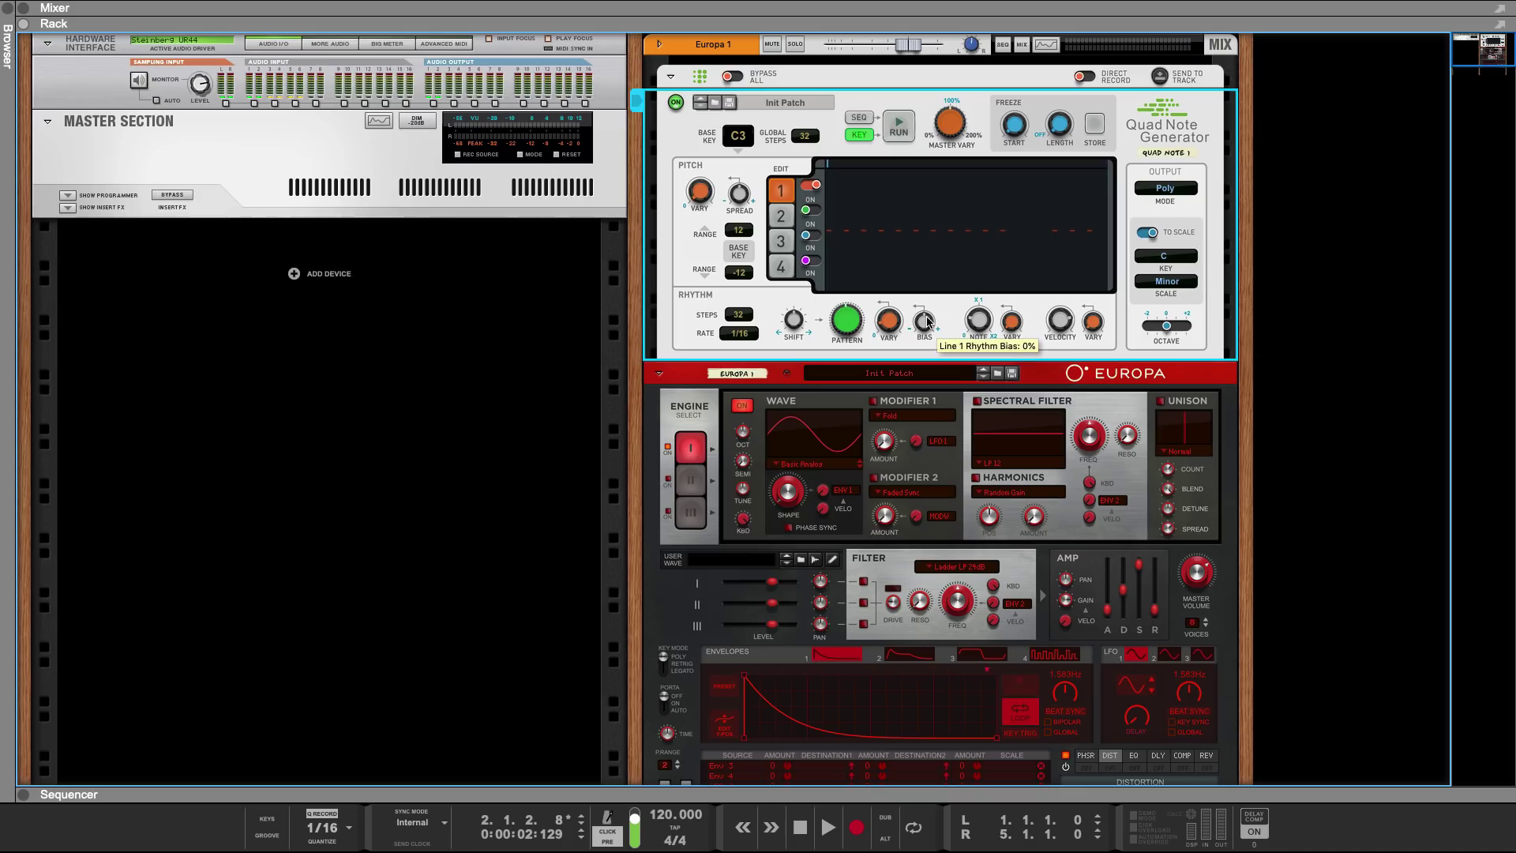
Step: Try a rhythm bias of 85% on line 1 and bring the bias back down
left_click_drag(927, 320, 947, 238)
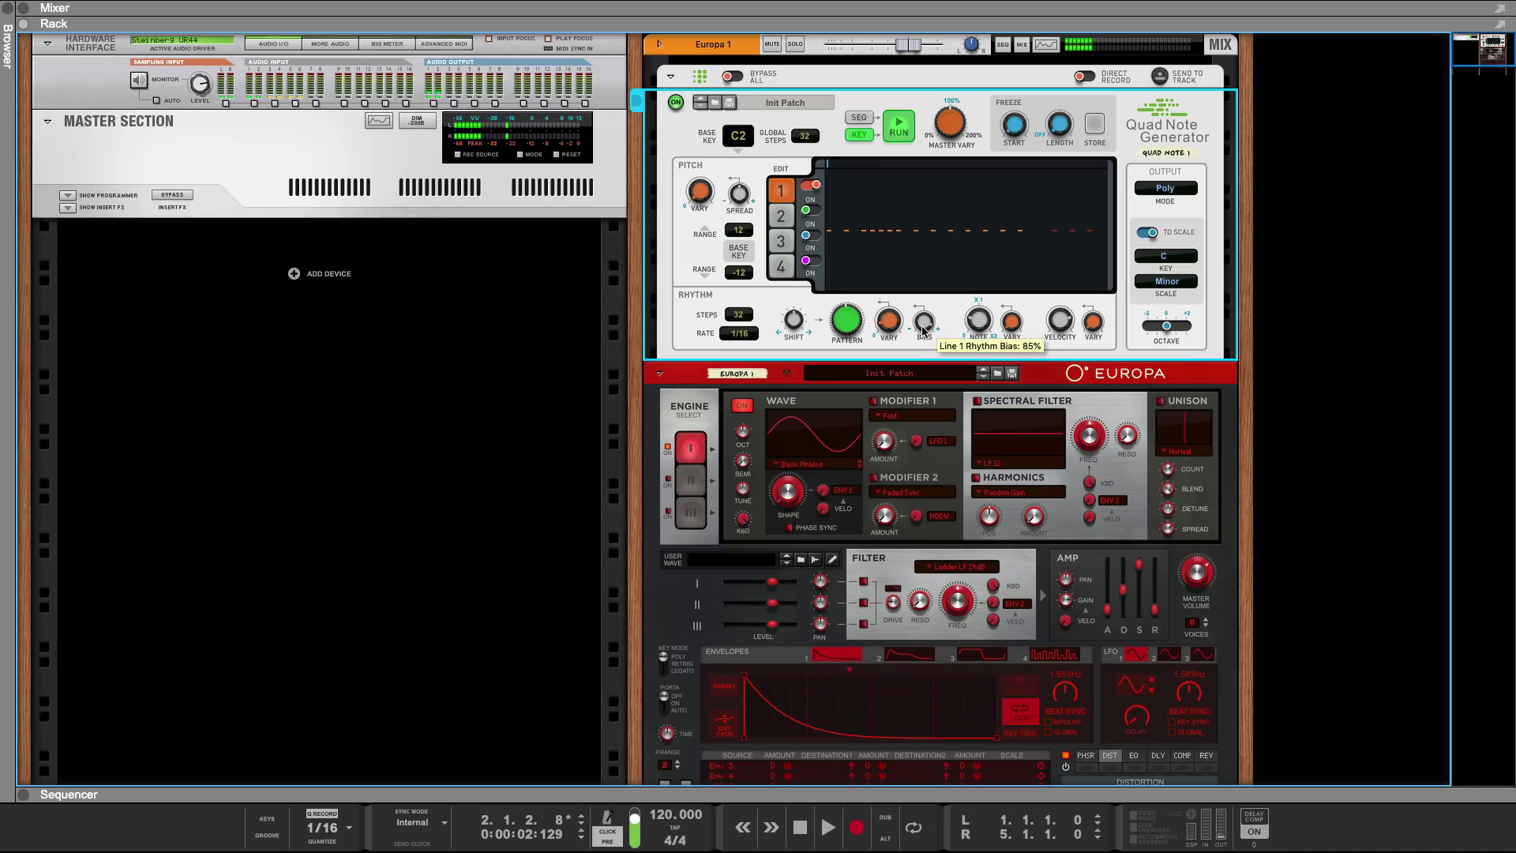
left_click_drag(922, 325, 950, 541)
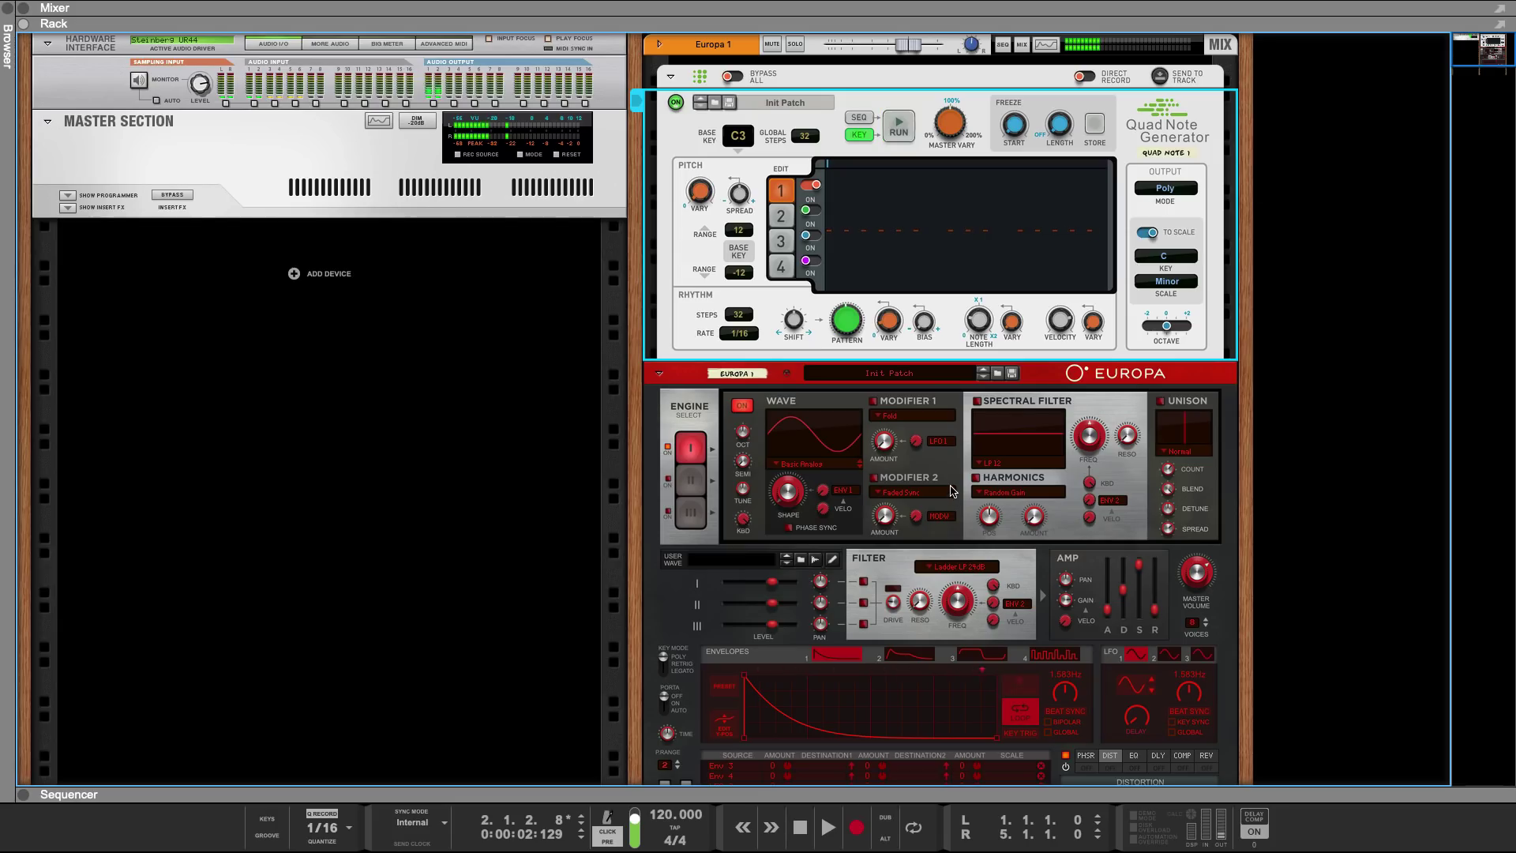
left_click_drag(928, 321, 927, 321)
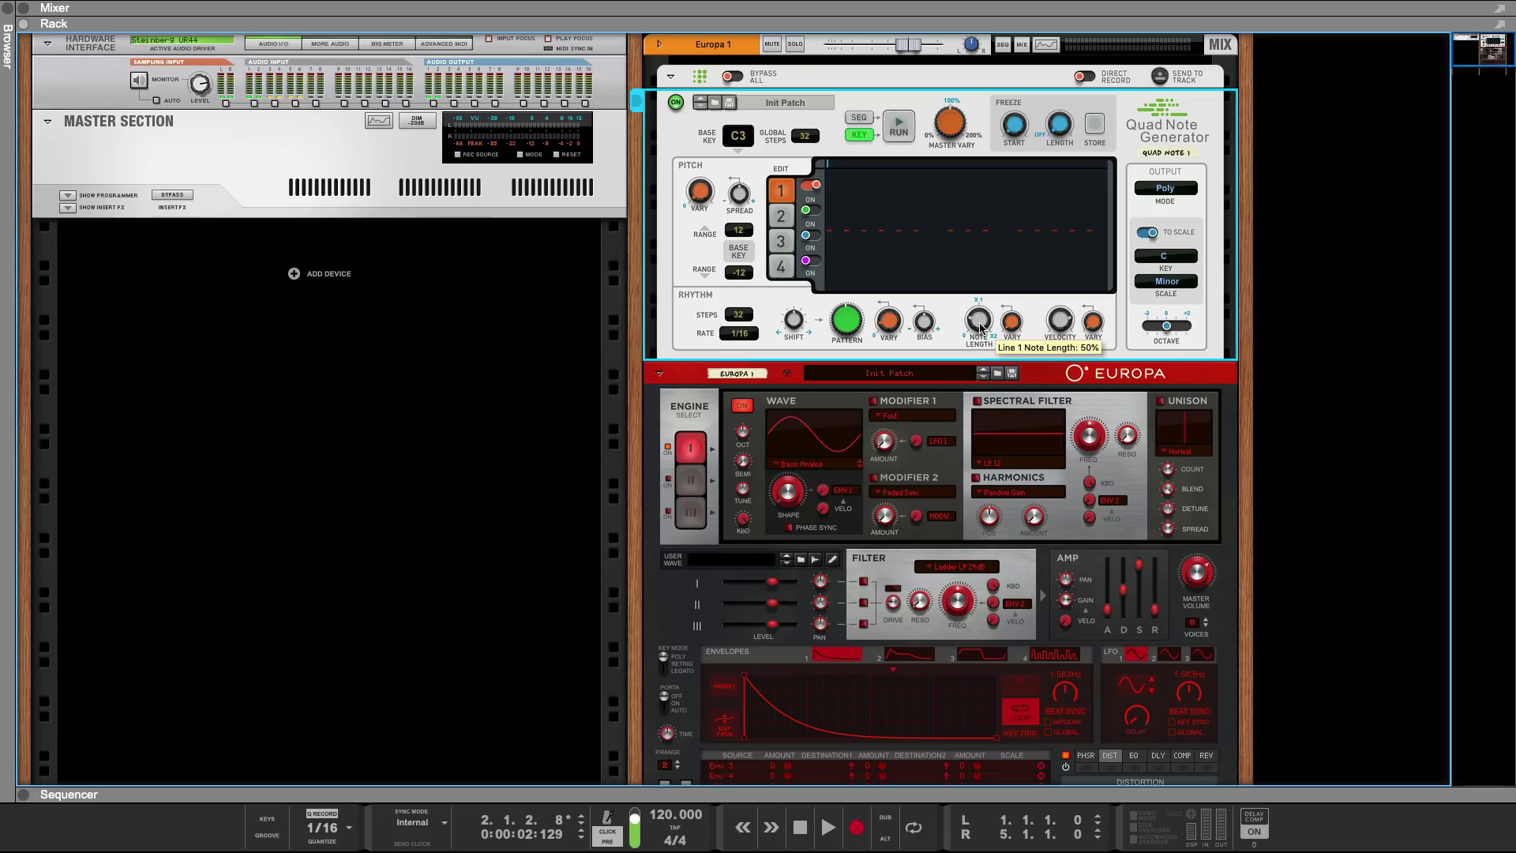
Step: Try line 1's note length at 70% and adjust its note length variation, including a setting of 40%
left_click_drag(980, 323, 999, 271)
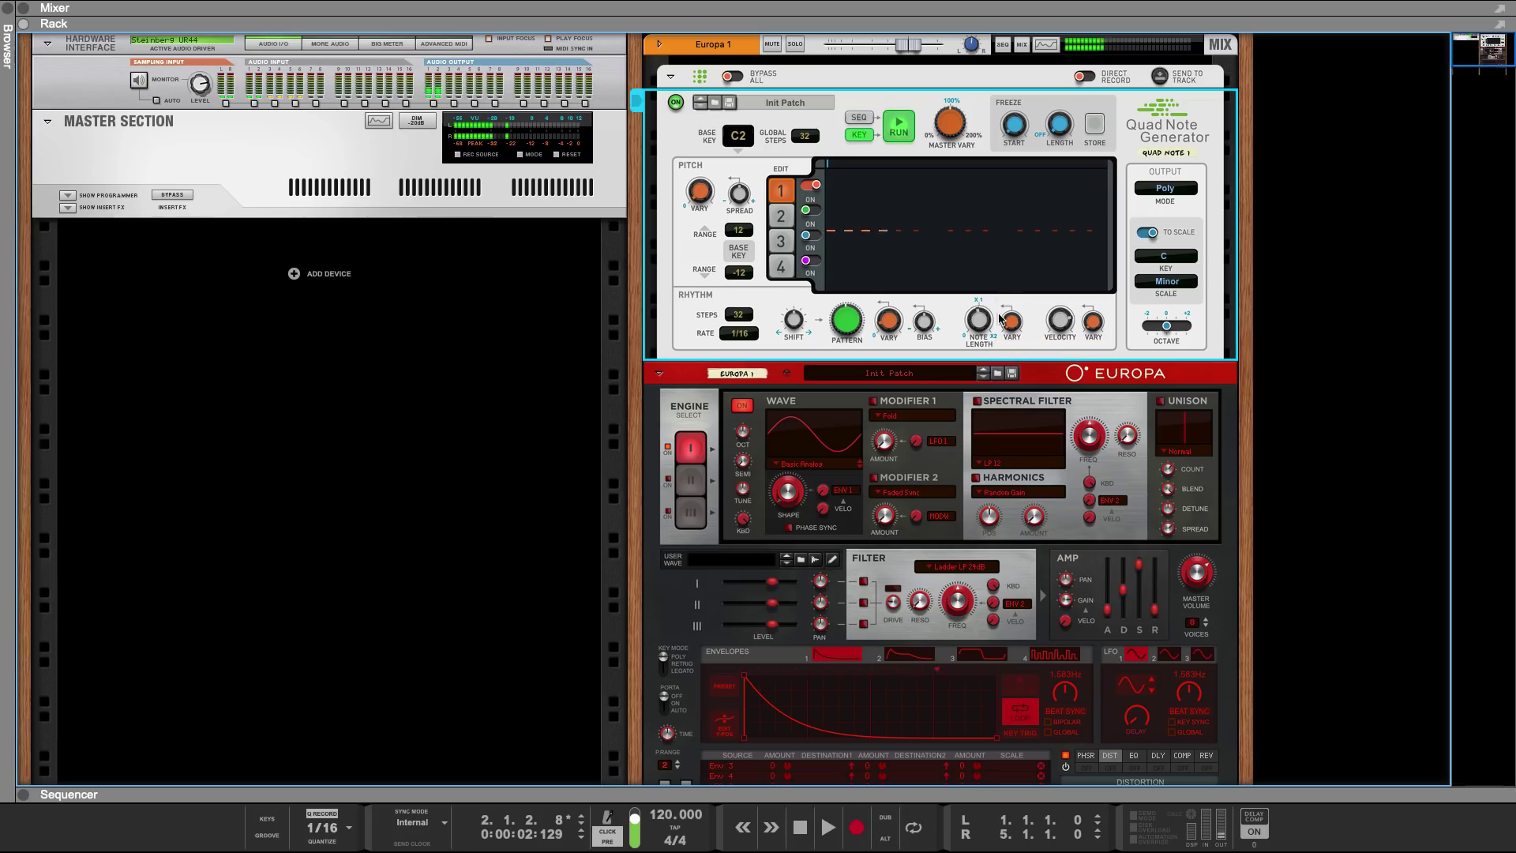
left_click_drag(980, 325, 984, 210)
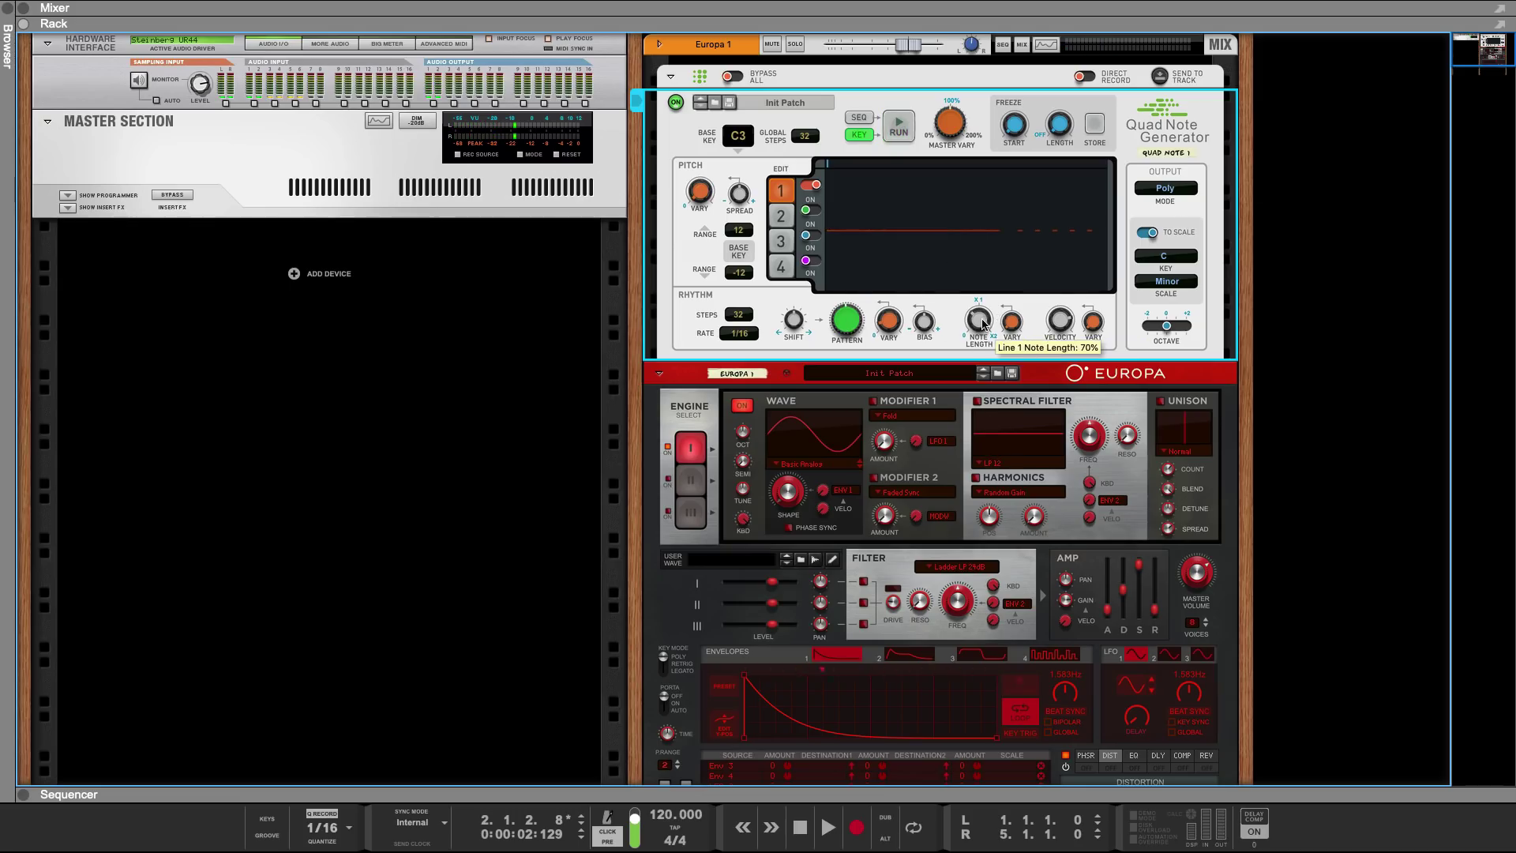
left_click_drag(980, 319, 1018, 237)
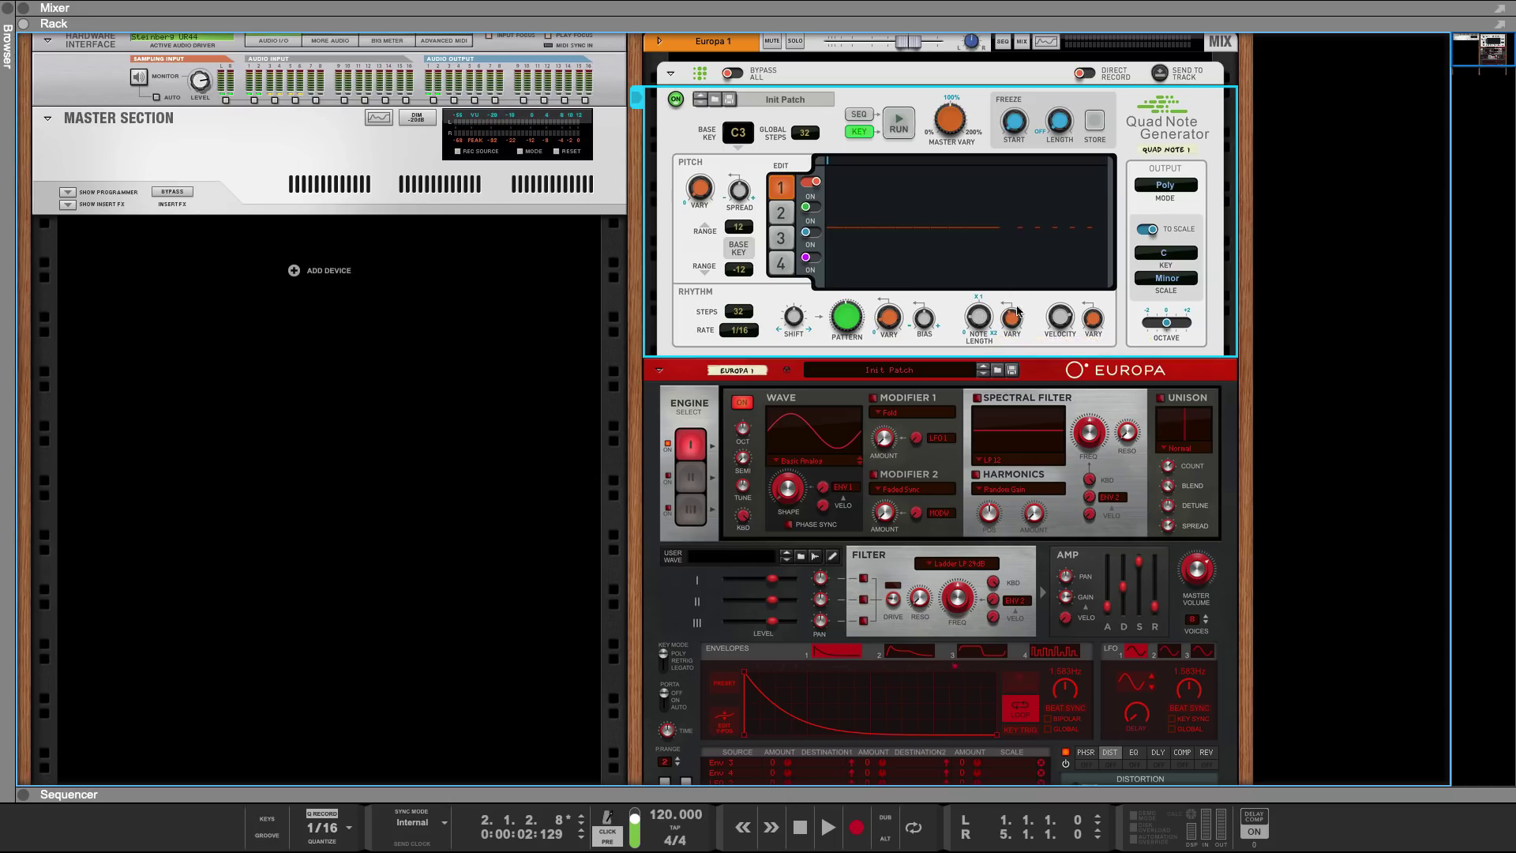
left_click_drag(1013, 318, 1012, 319)
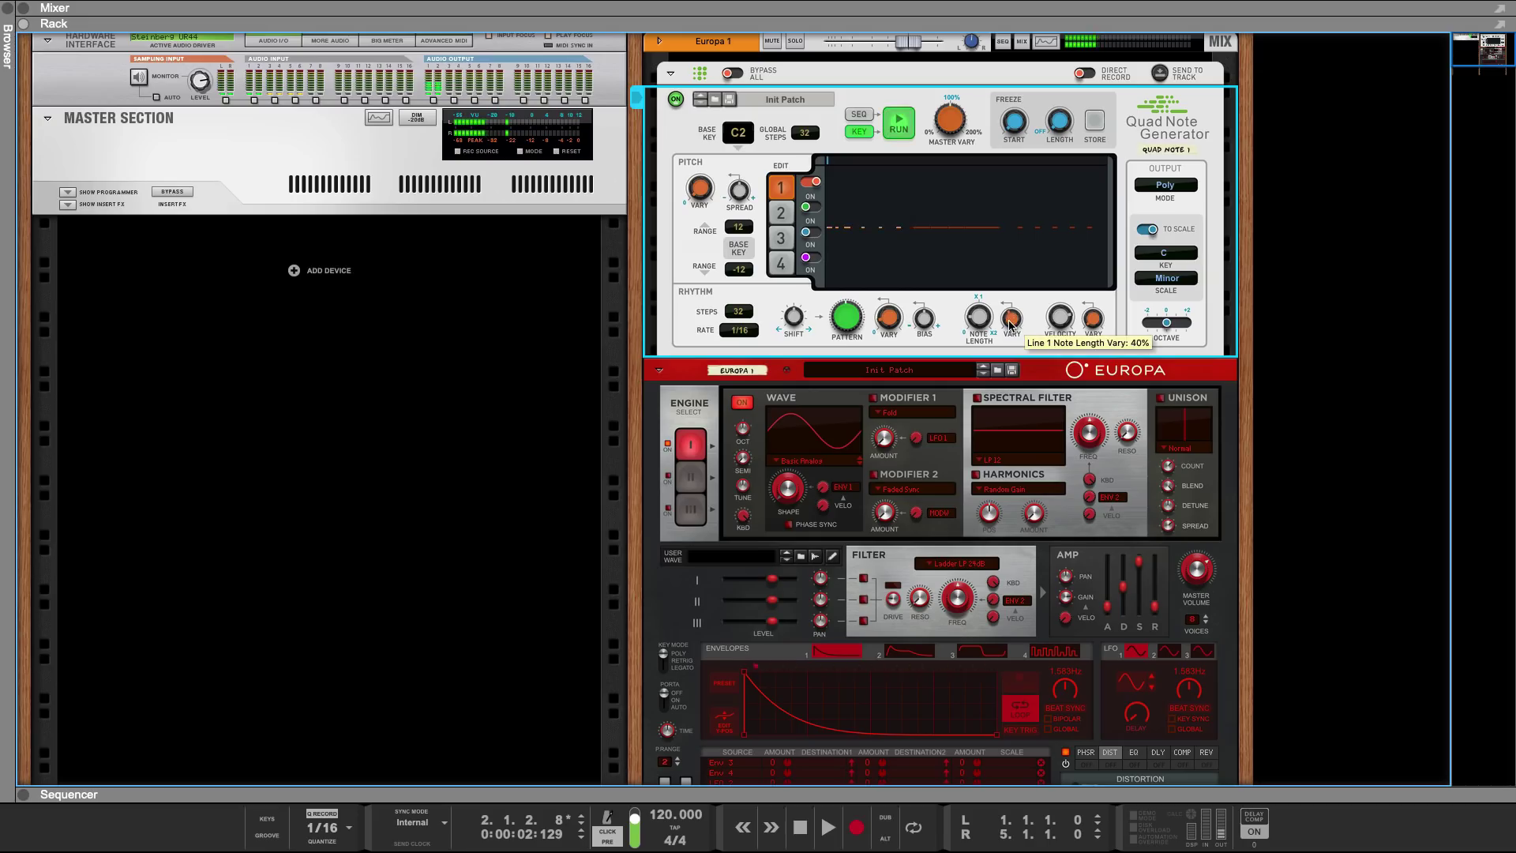
left_click_drag(1015, 318, 1030, 279)
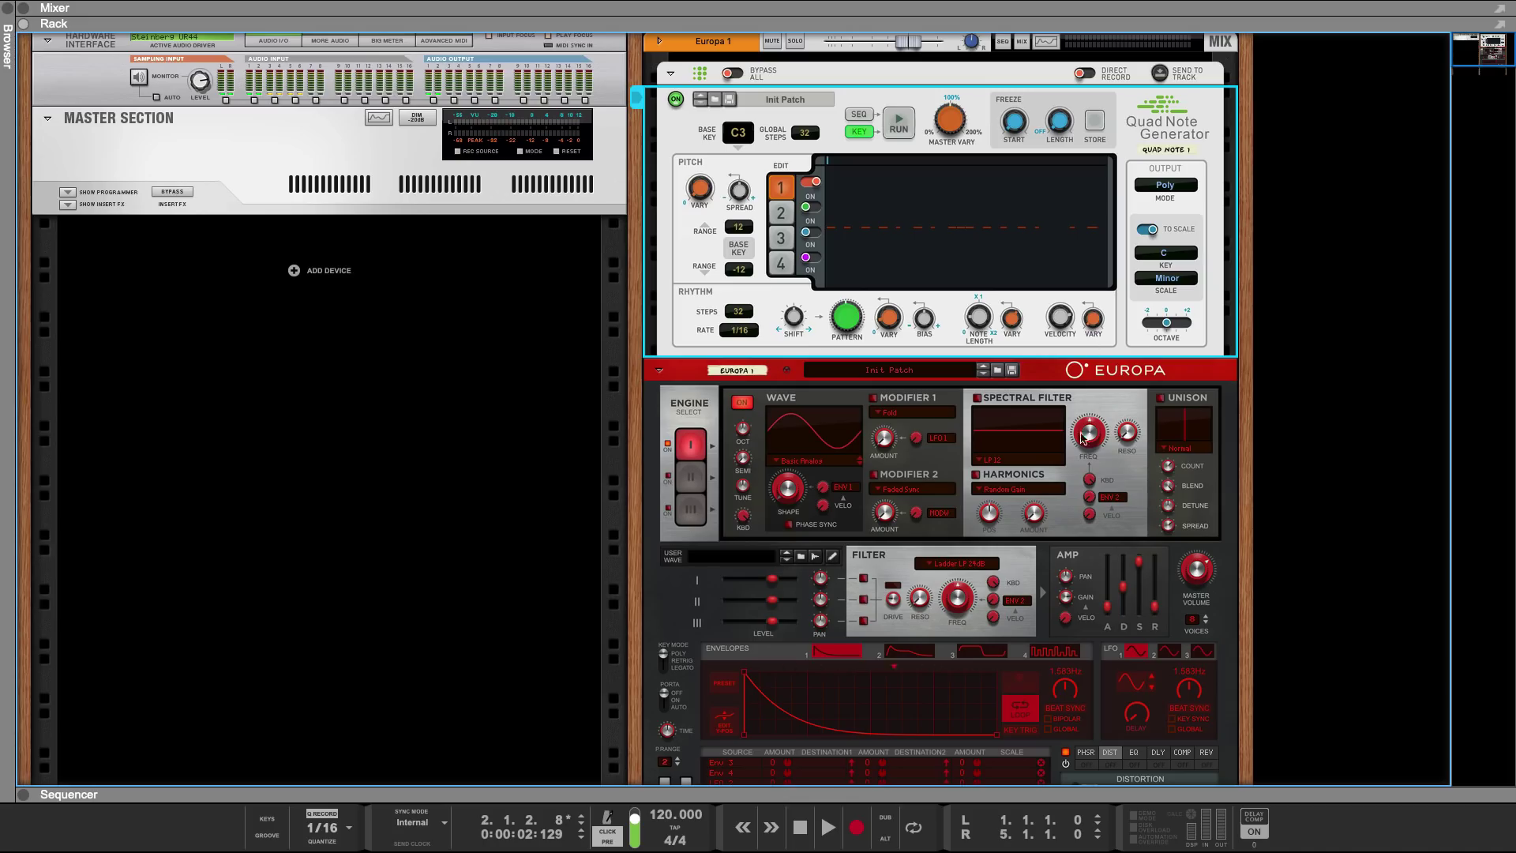
Step: Set Europa's amp velocity amount to 100% and raise line 1's velocity variation in the note generator
left_click(1068, 619)
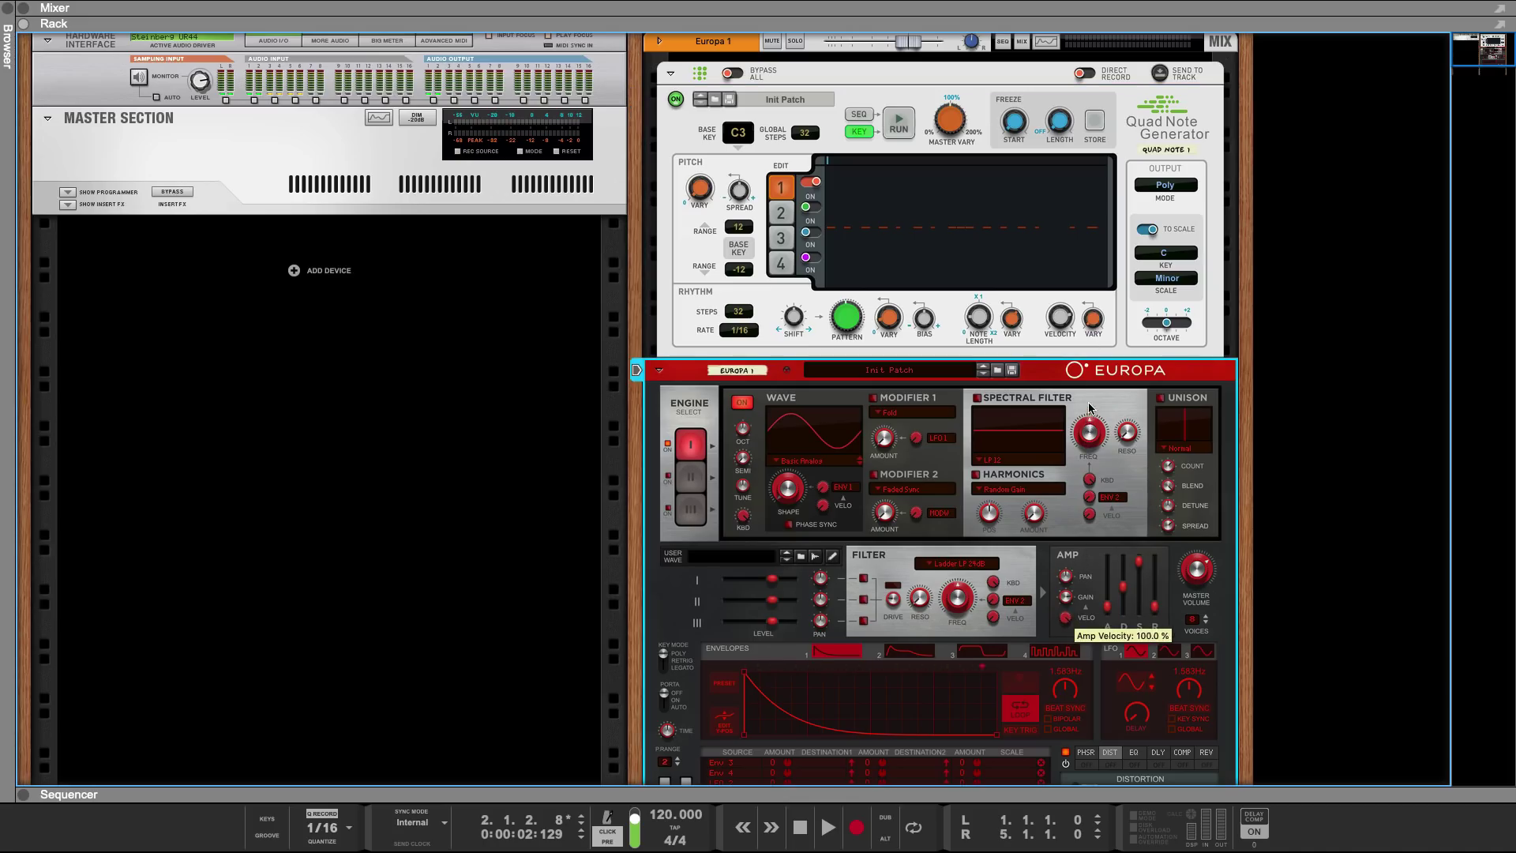
left_click_drag(1095, 320, 1102, 145)
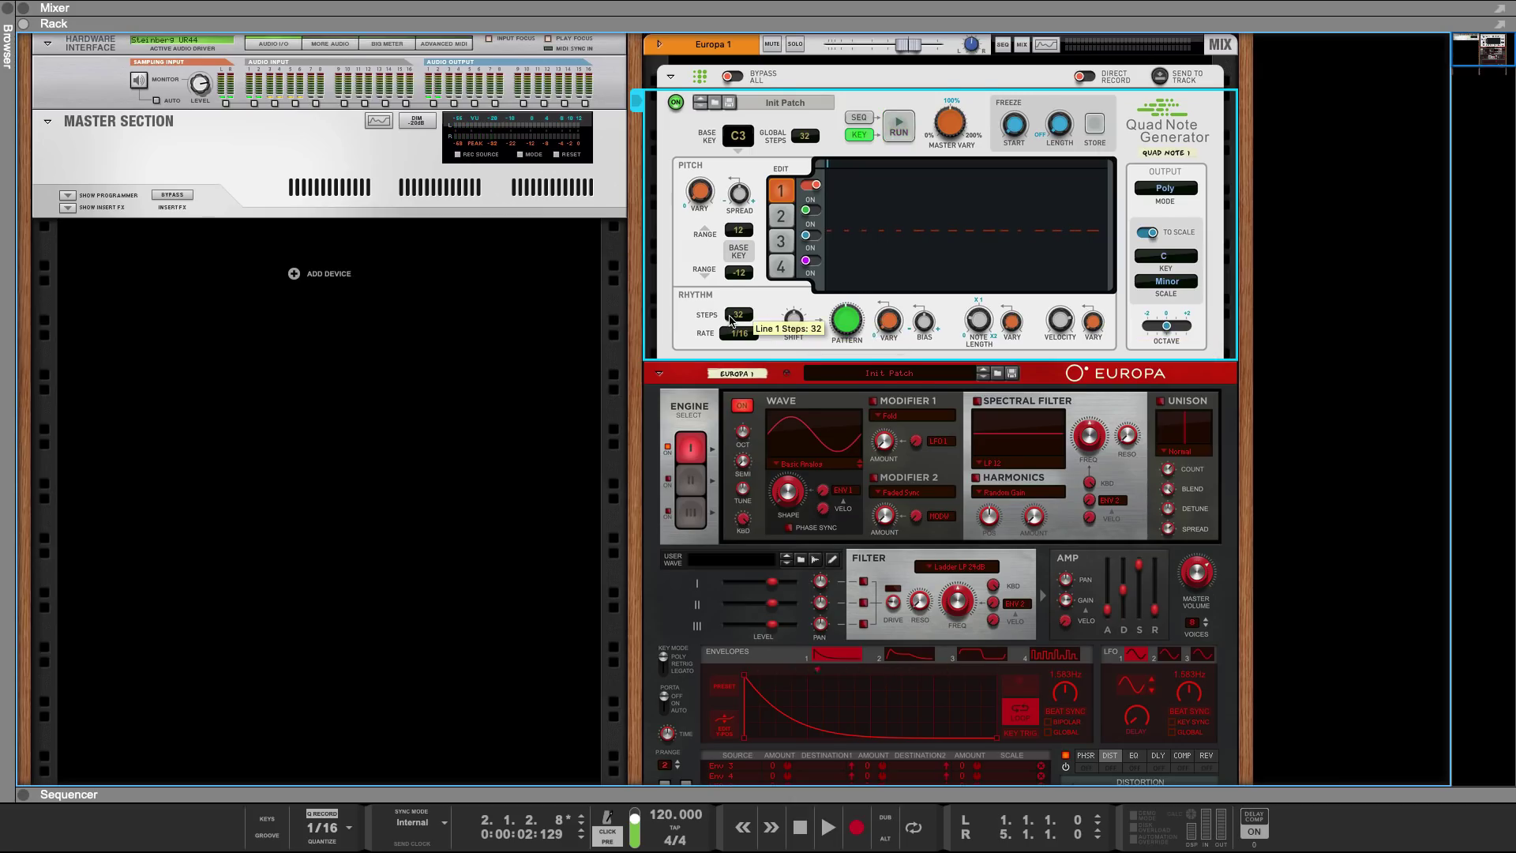
Step: Shorten line 1's rhythm to 22 steps, set its rhythm pattern to 21, and reduce the length to 19 steps
left_click_drag(736, 316, 744, 395)
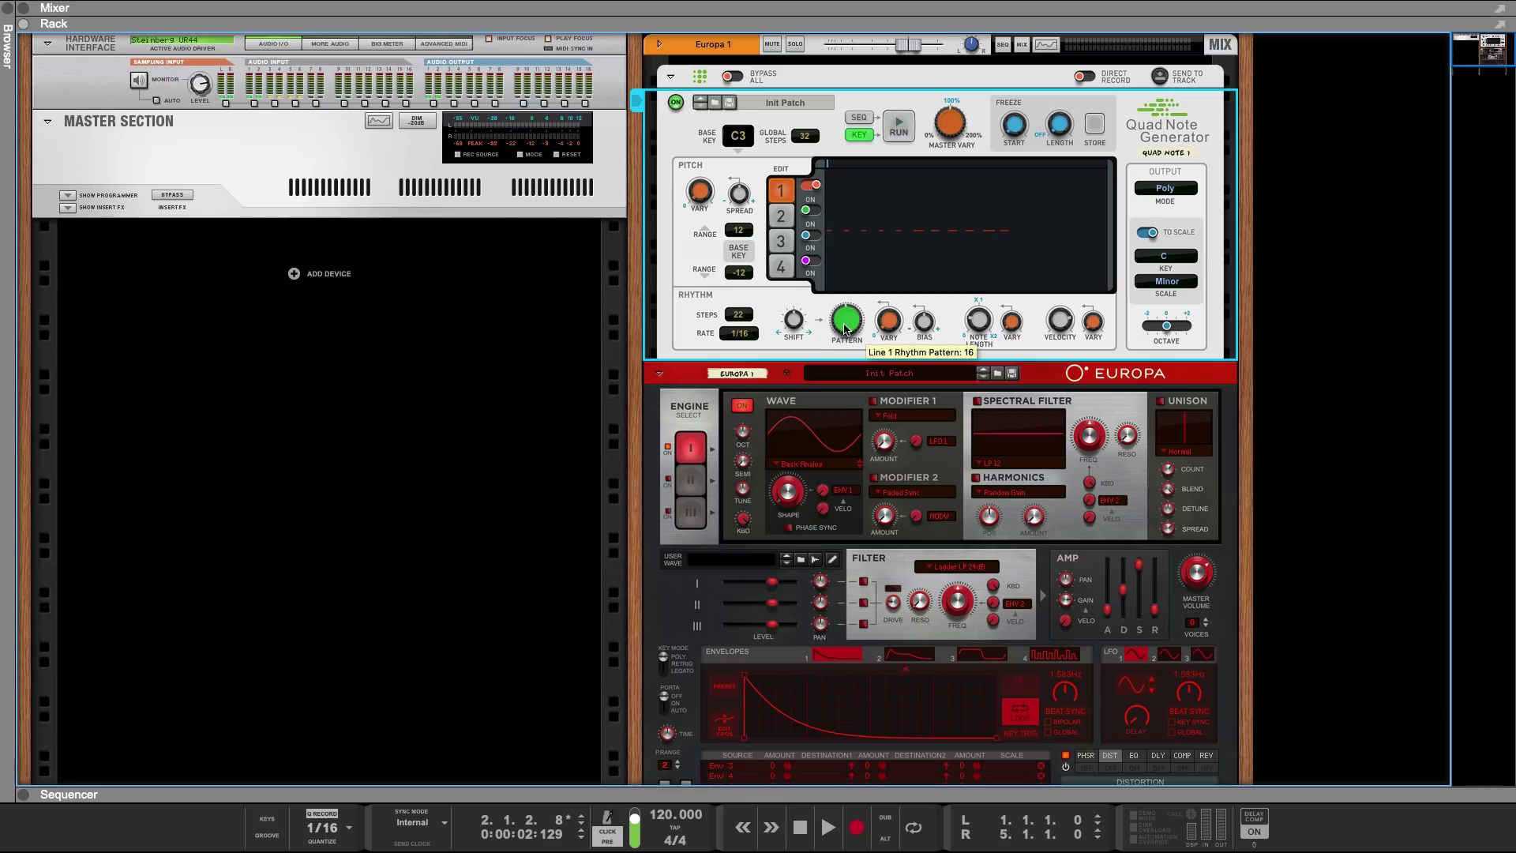
left_click_drag(862, 282, 861, 287)
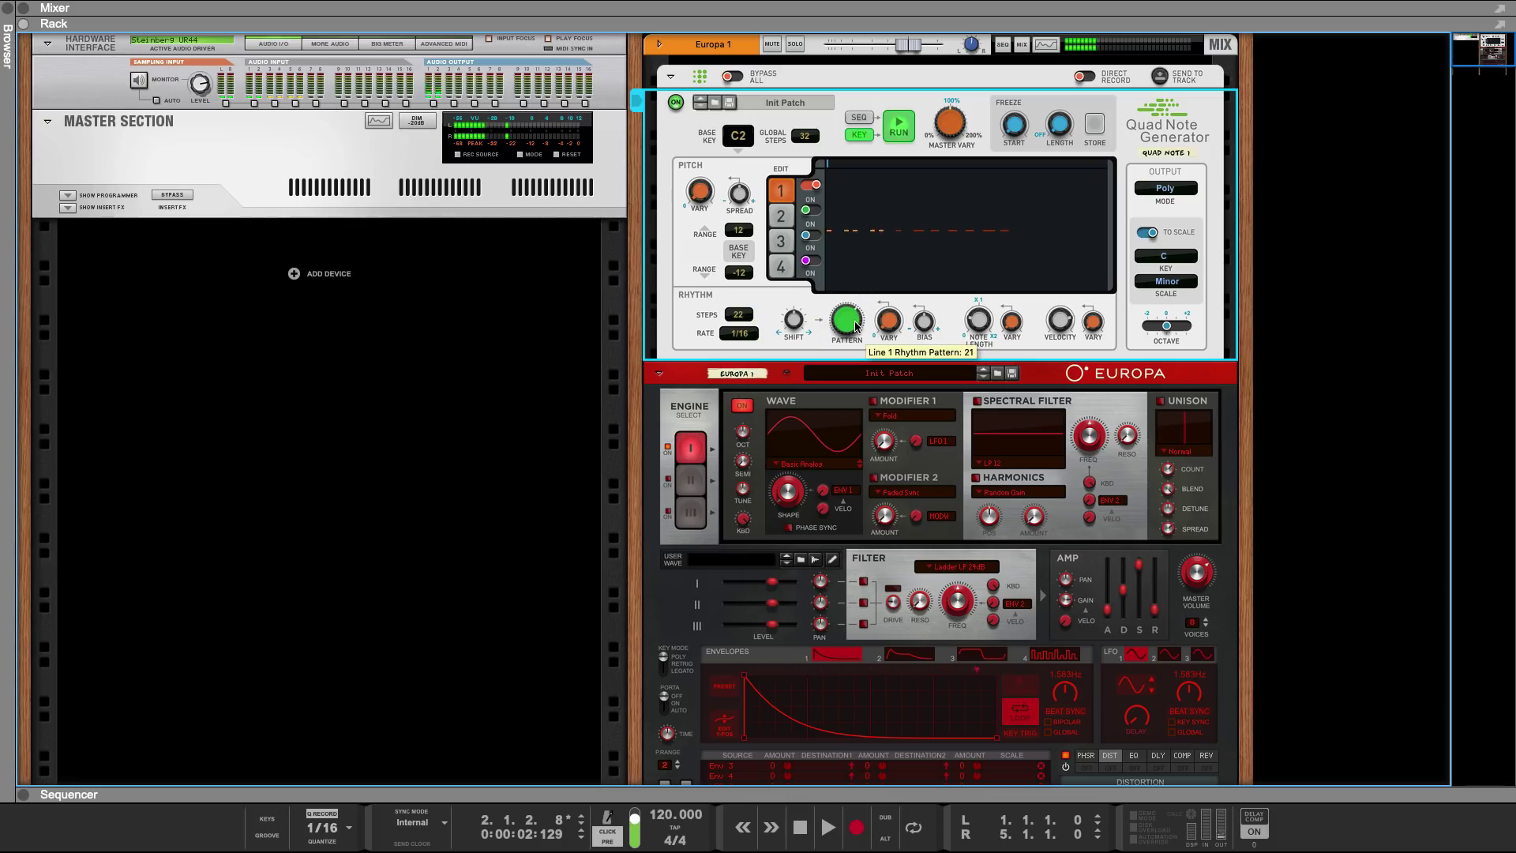
left_click_drag(741, 324, 741, 343)
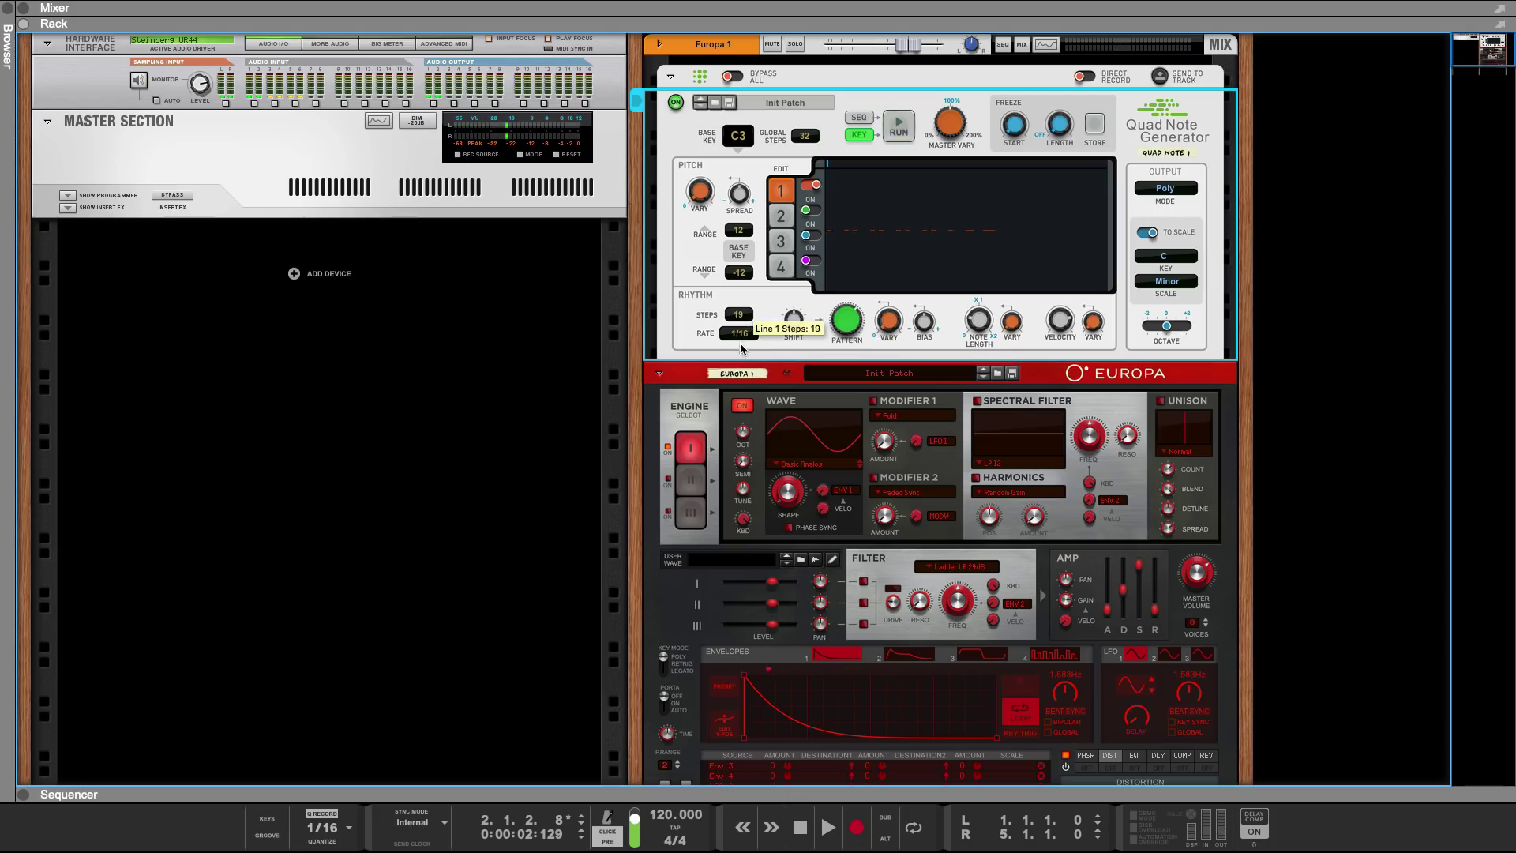
left_click_drag(748, 410, 750, 421)
left_click_drag(750, 332, 760, 264)
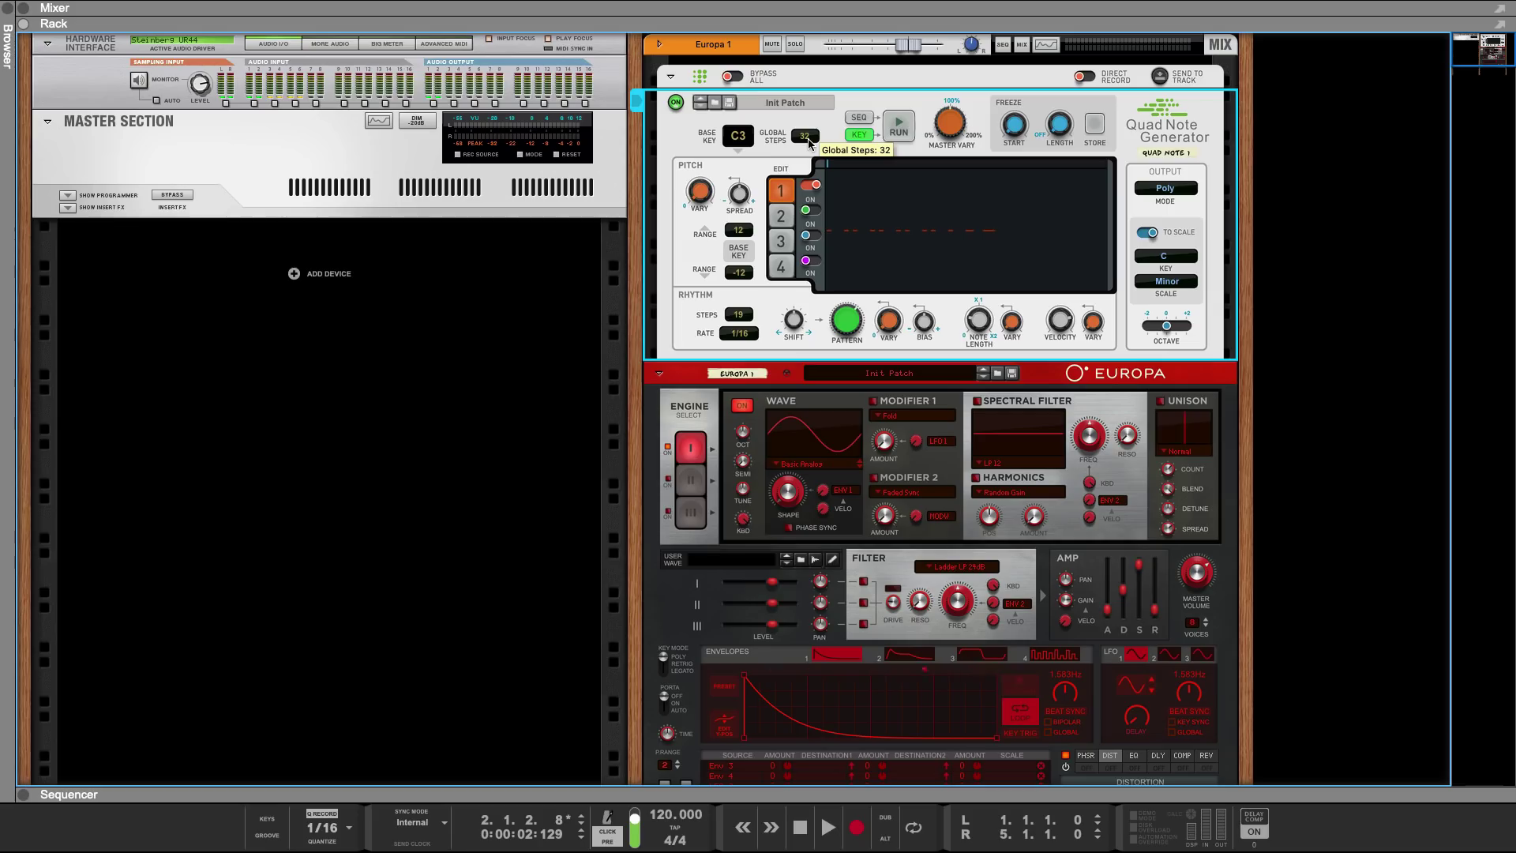
Step: Try raising the global step count and shift line 1's rhythm pattern back and forth
left_click_drag(809, 143, 857, 3)
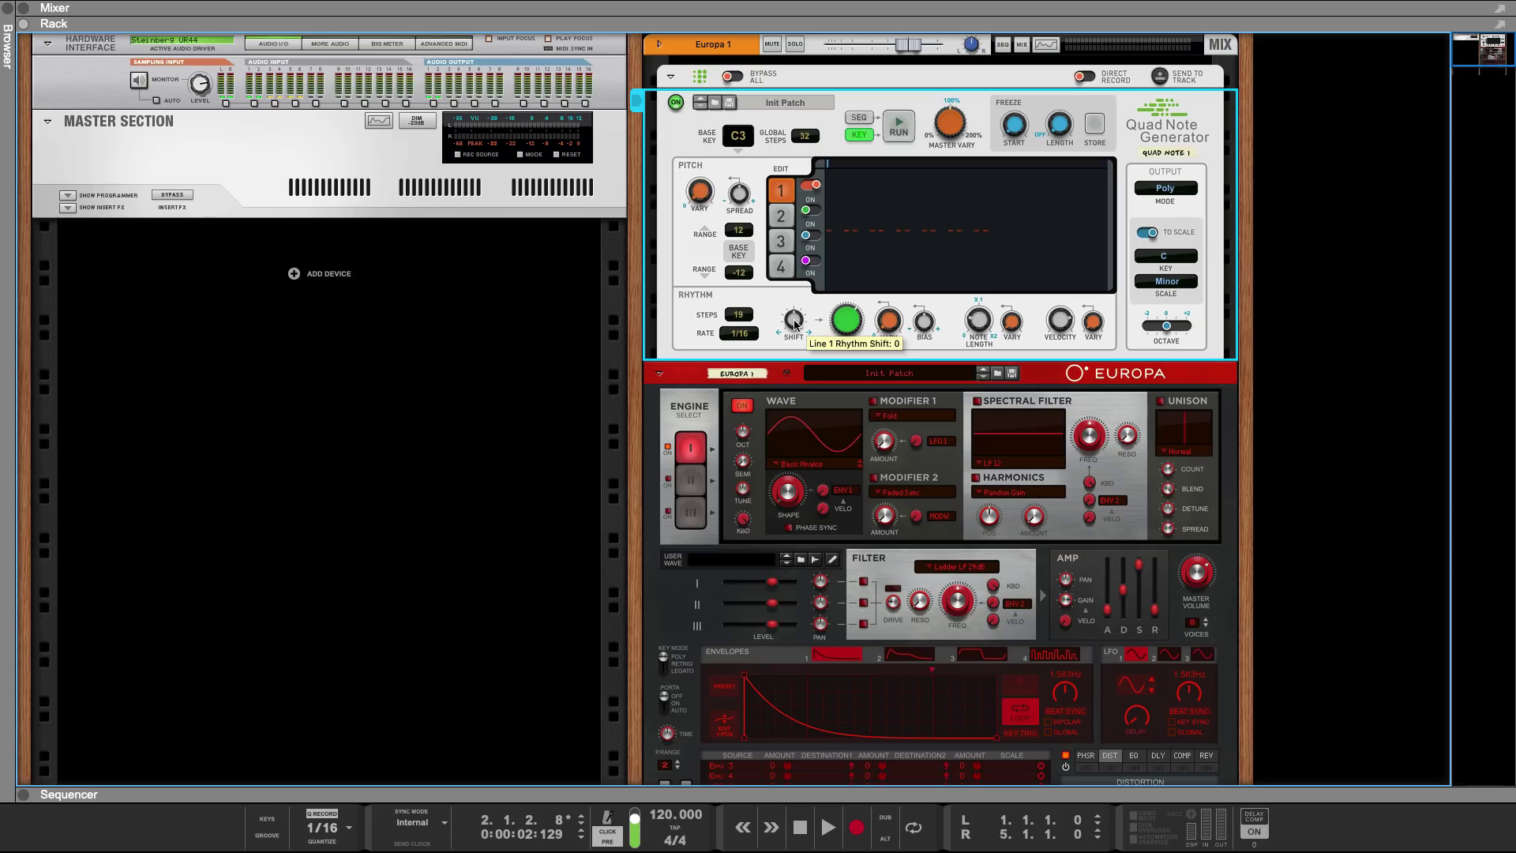
left_click_drag(794, 320, 794, 317)
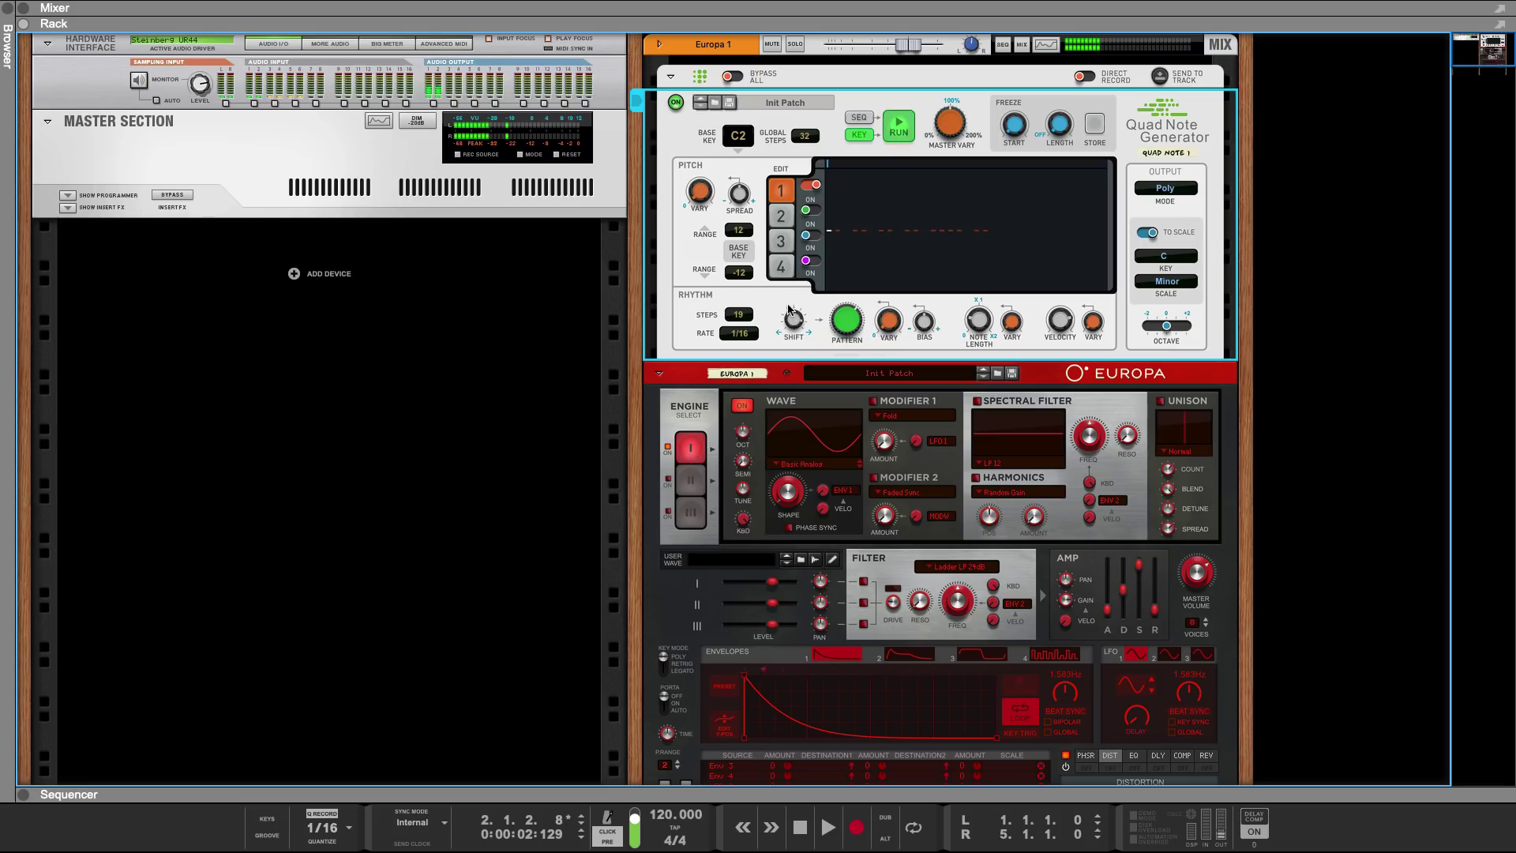
left_click_drag(793, 320, 789, 331)
mouse_move(794, 323)
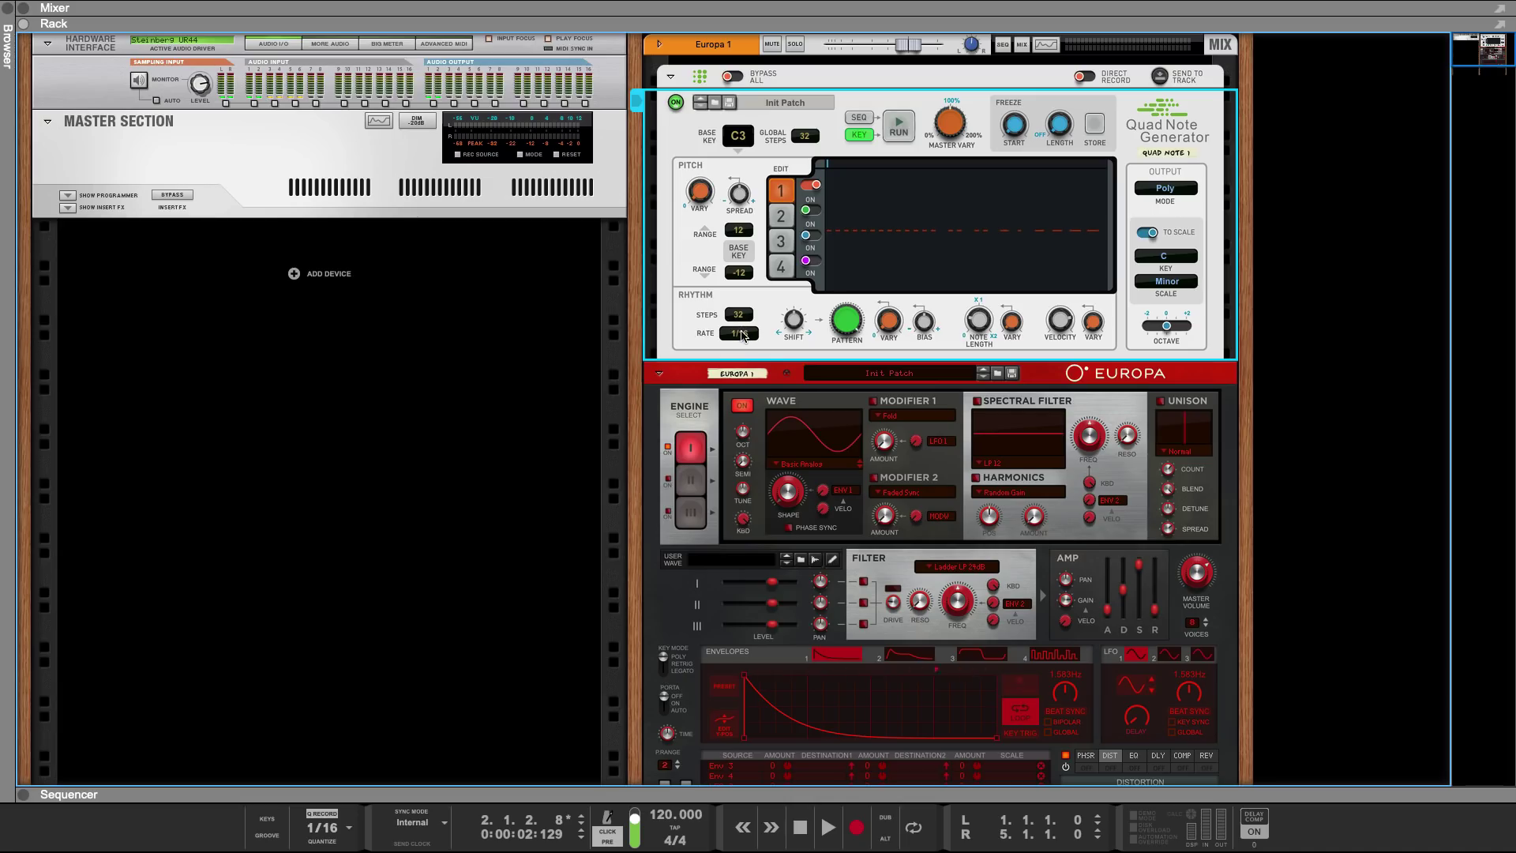
Step: Review the rhythm rate options available for line 1
left_click(742, 334)
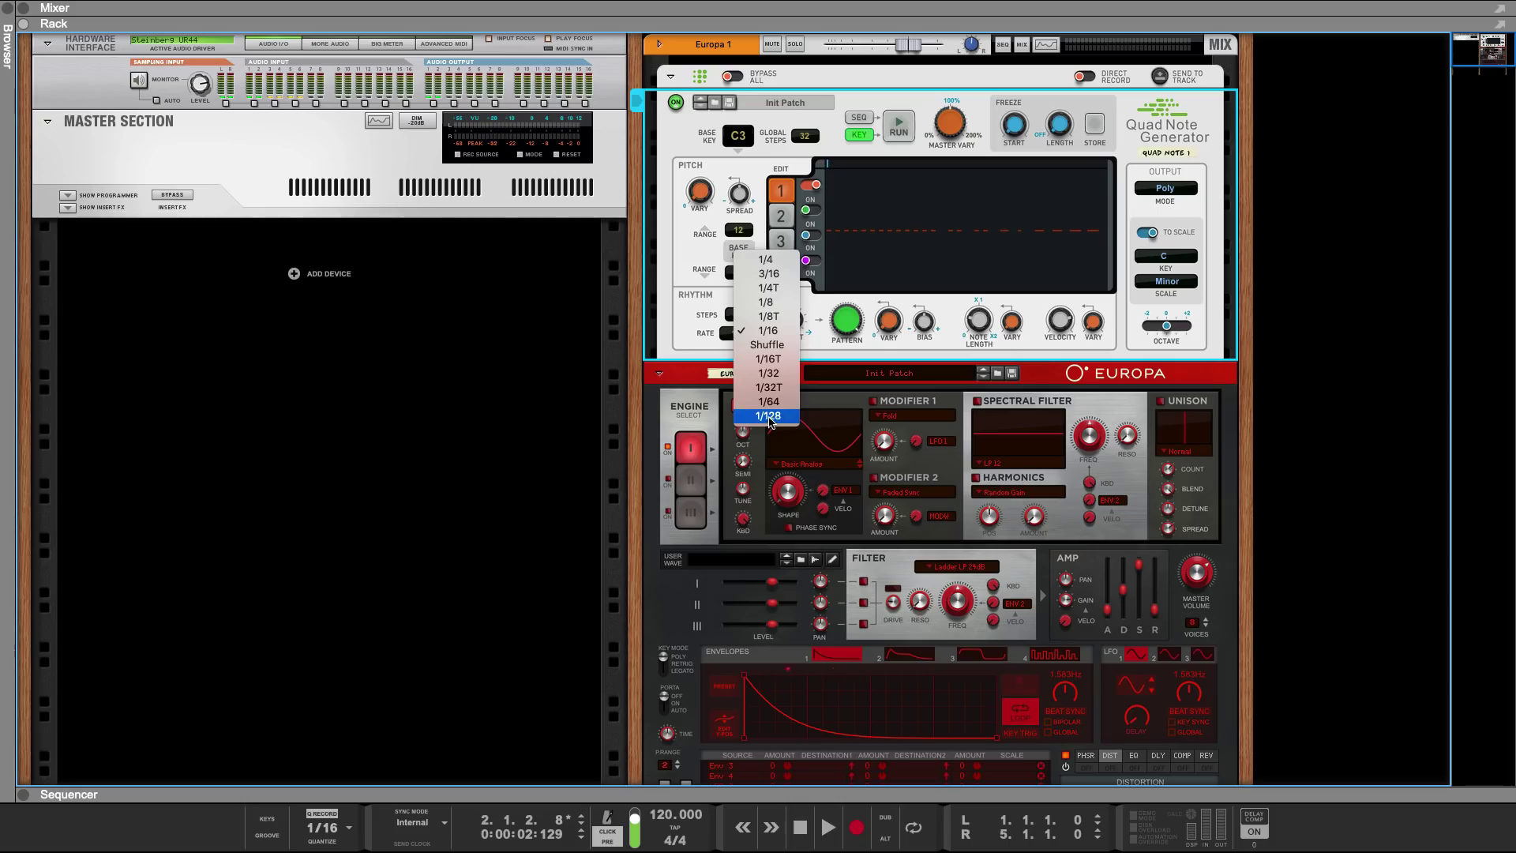
left_click(705, 335)
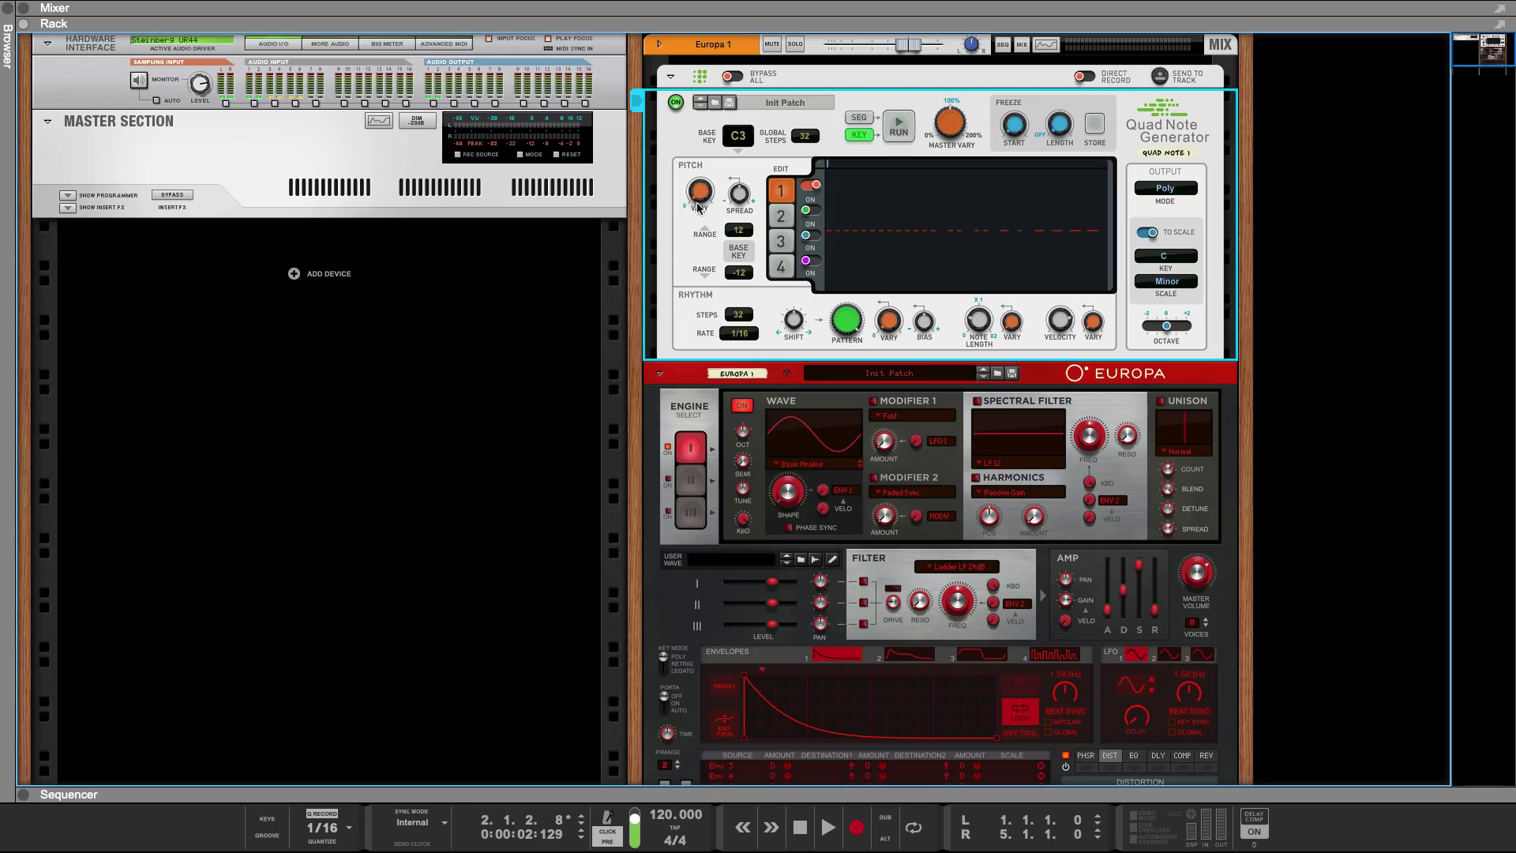
Step: Raise line 1's pitch variation slightly and try wide and narrow pitch spread settings
mouse_move(700, 200)
left_click_drag(705, 188, 704, 173)
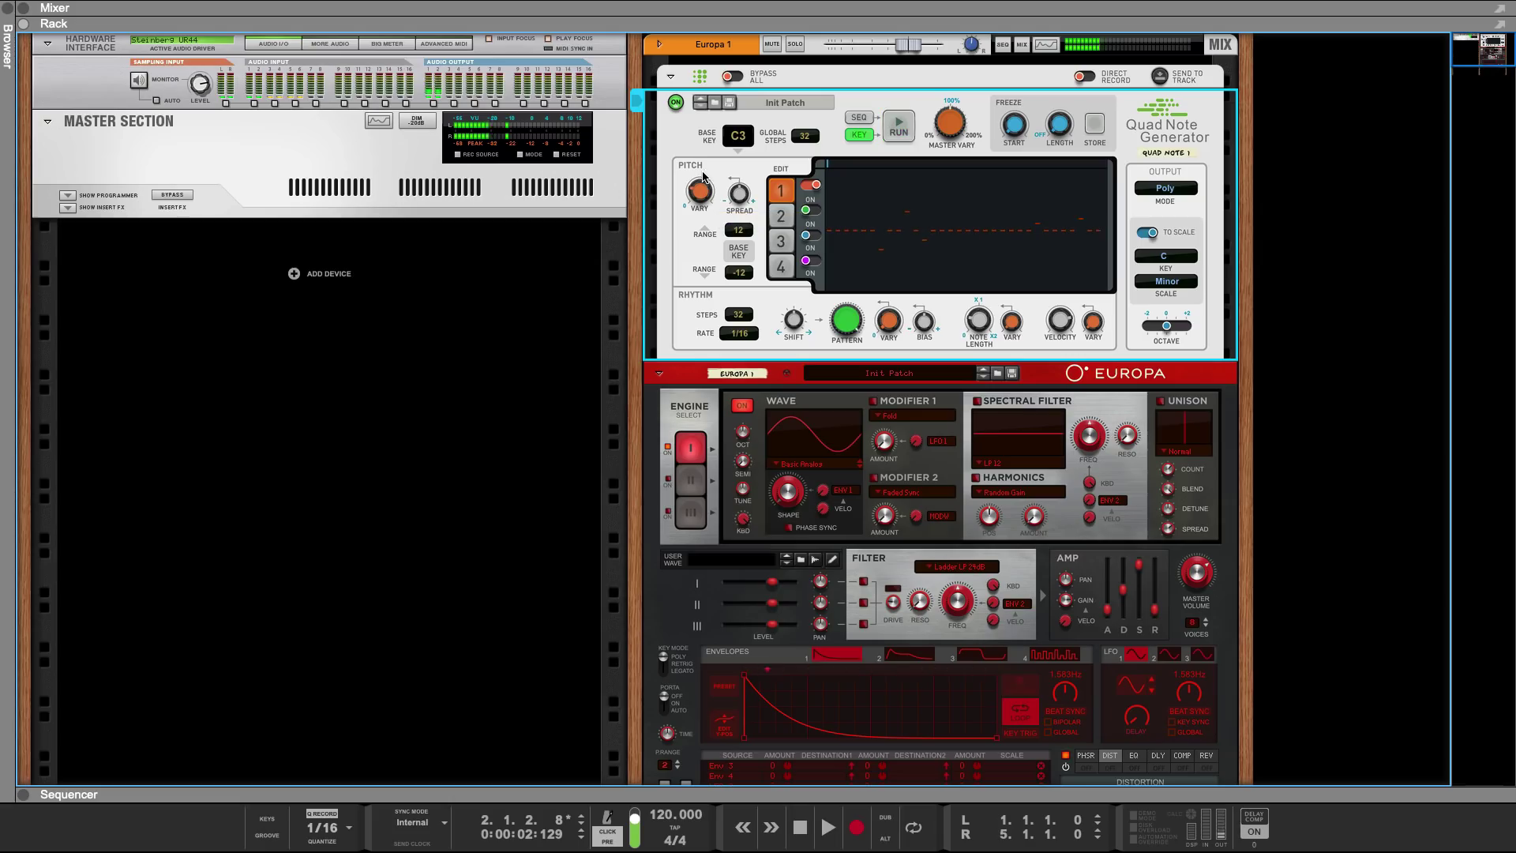
mouse_move(742, 196)
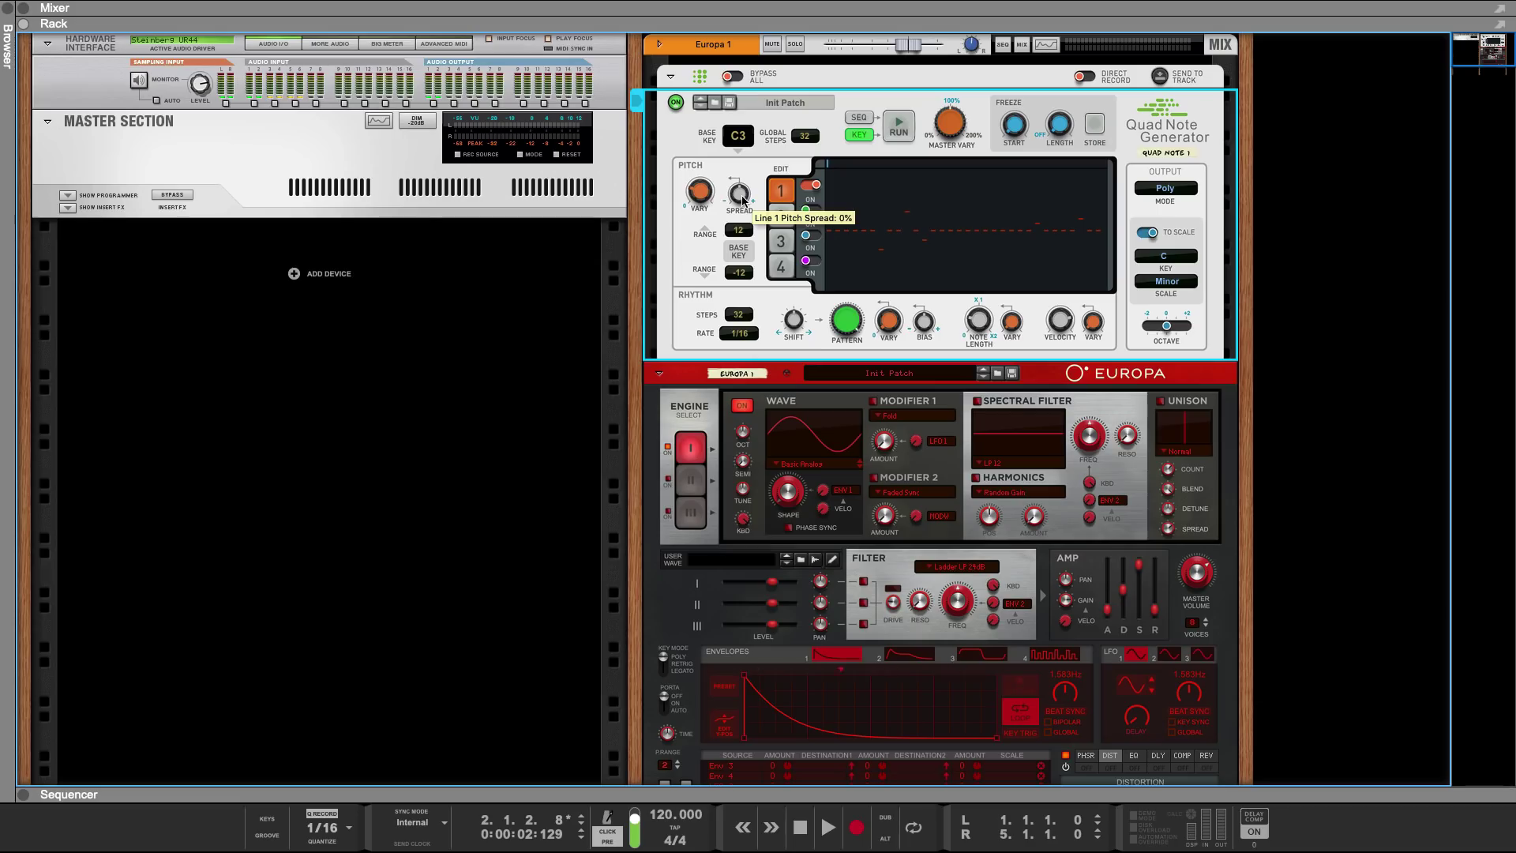
left_click_drag(743, 199, 751, 53)
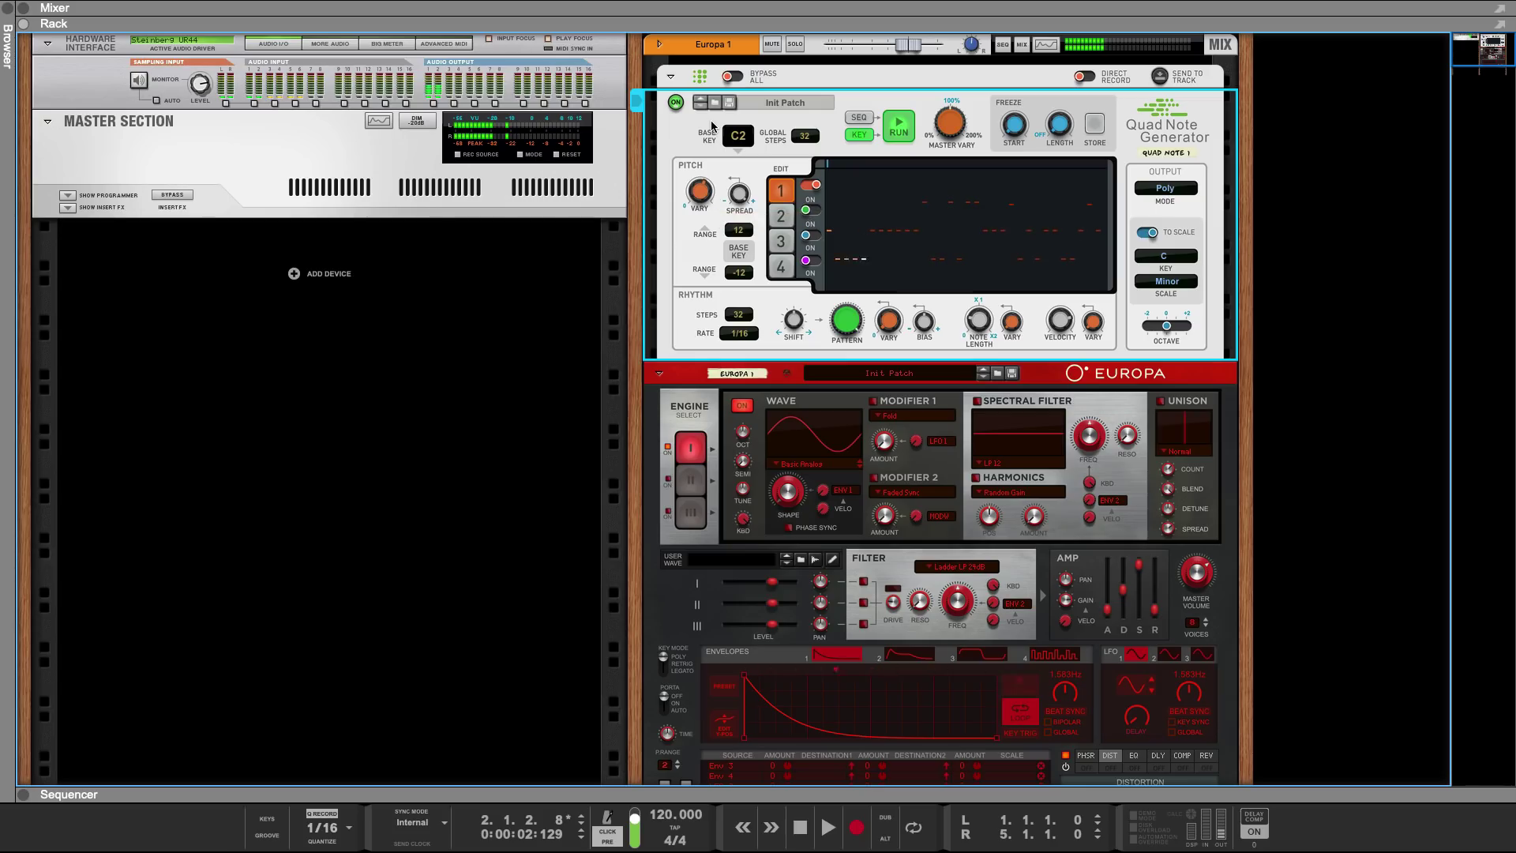
left_click_drag(740, 192, 764, 314)
left_click_drag(739, 194, 754, 137)
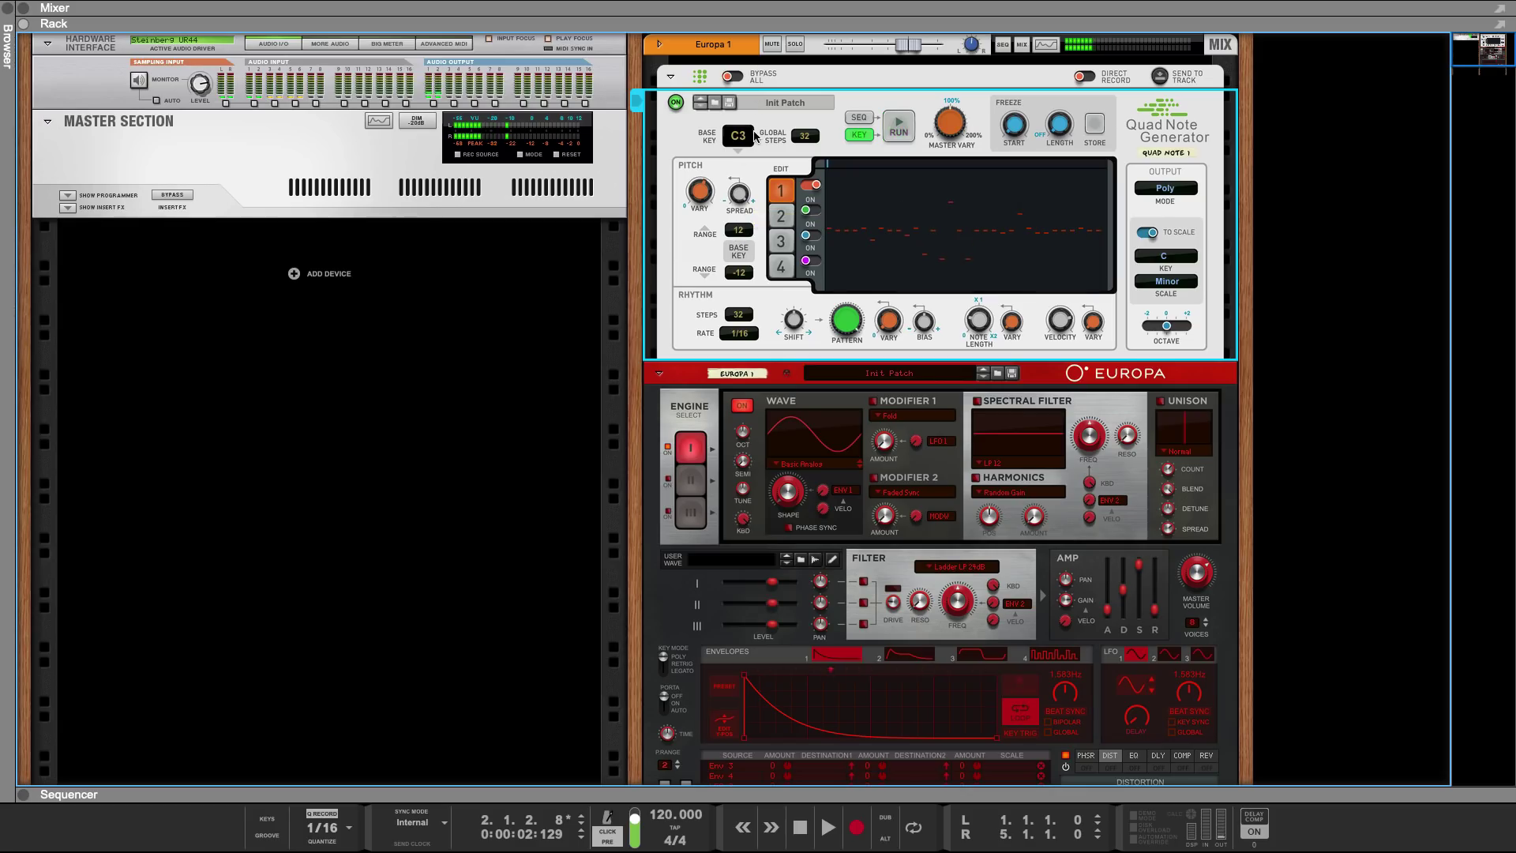
Step: Widen line 1's pitch range to 24 up and -24 down, and adjust its pitch spread
left_click_drag(744, 231, 747, 75)
left_click_drag(741, 277, 740, 304)
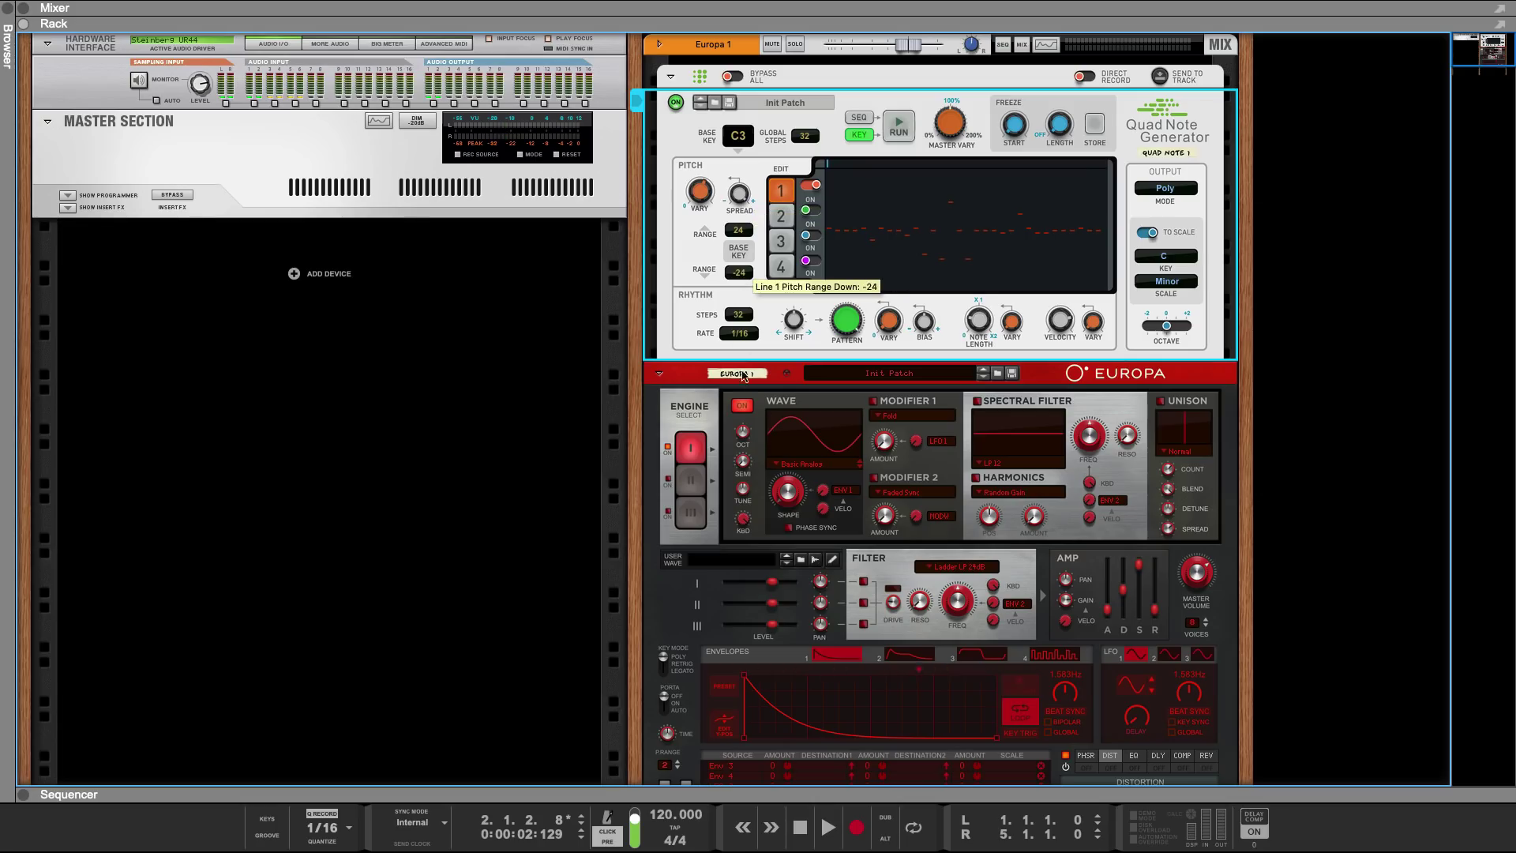
left_click_drag(737, 211, 790, 255)
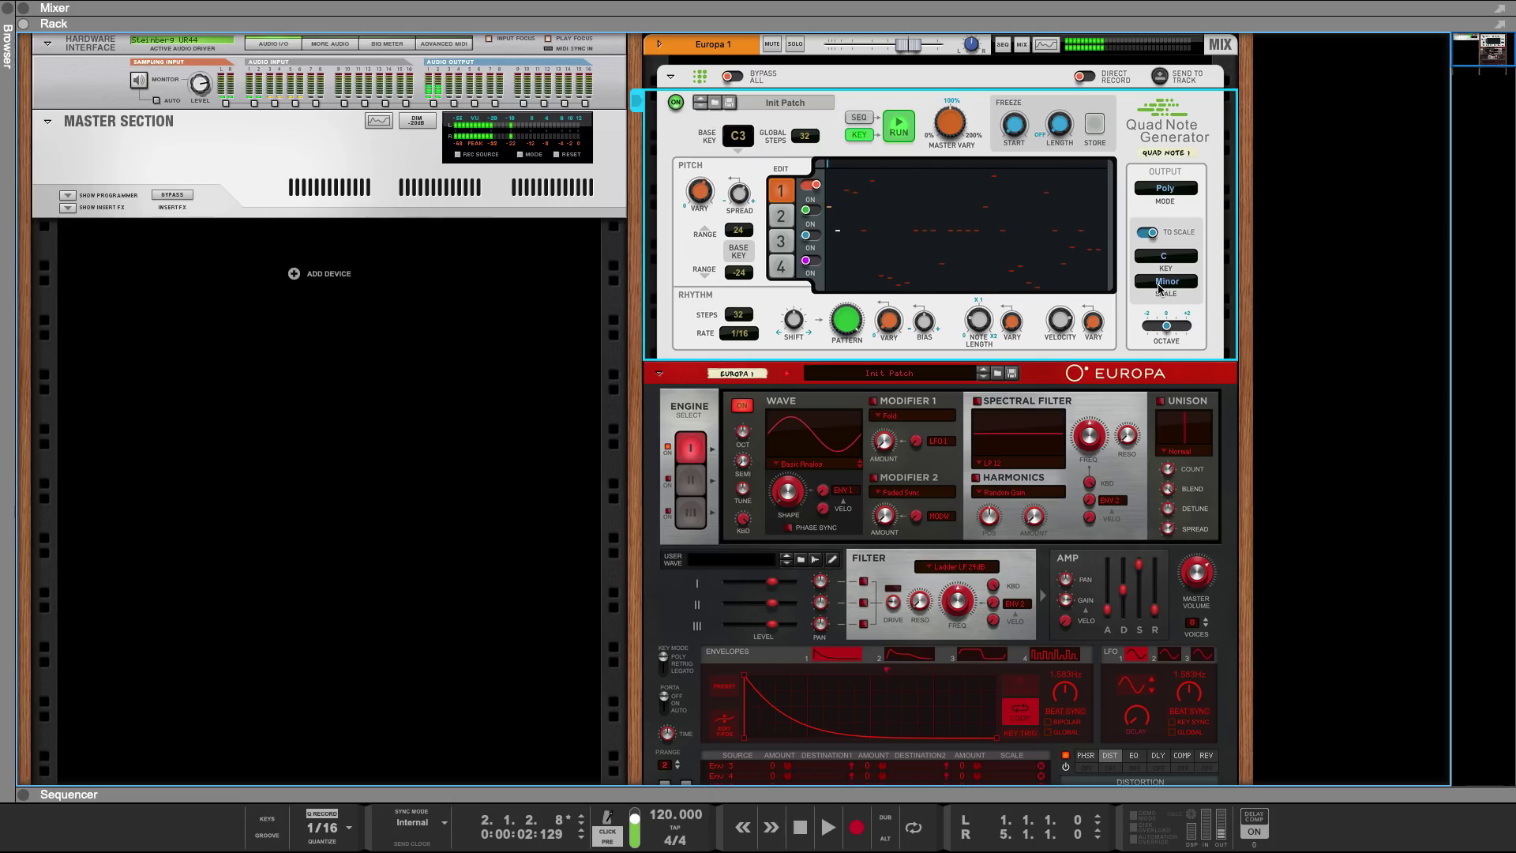
Step: Try Base as the output scale's key and review the available scale types
left_click(1158, 257)
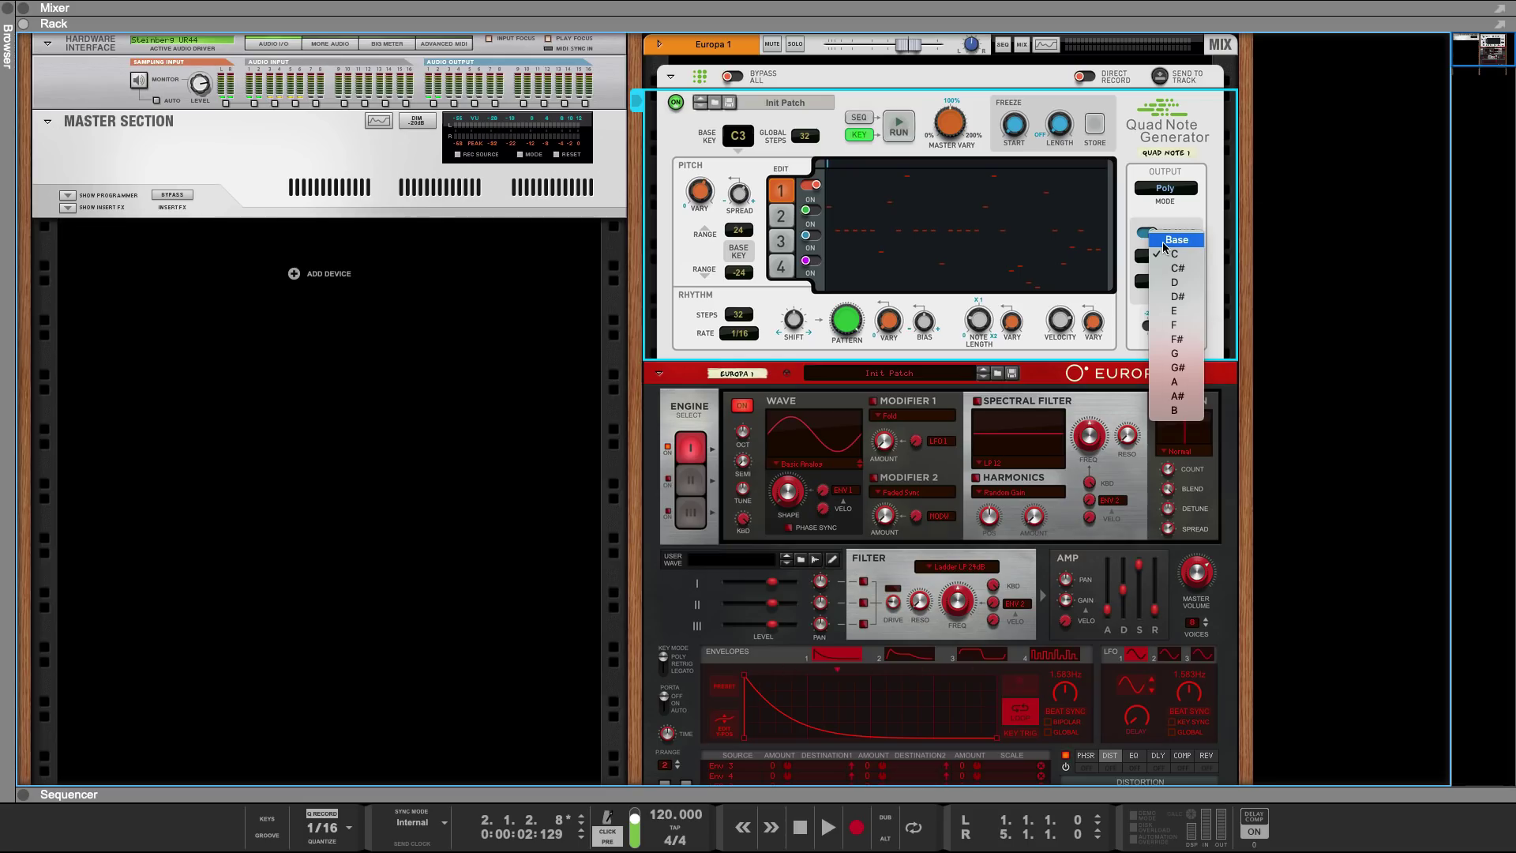
left_click(1164, 243)
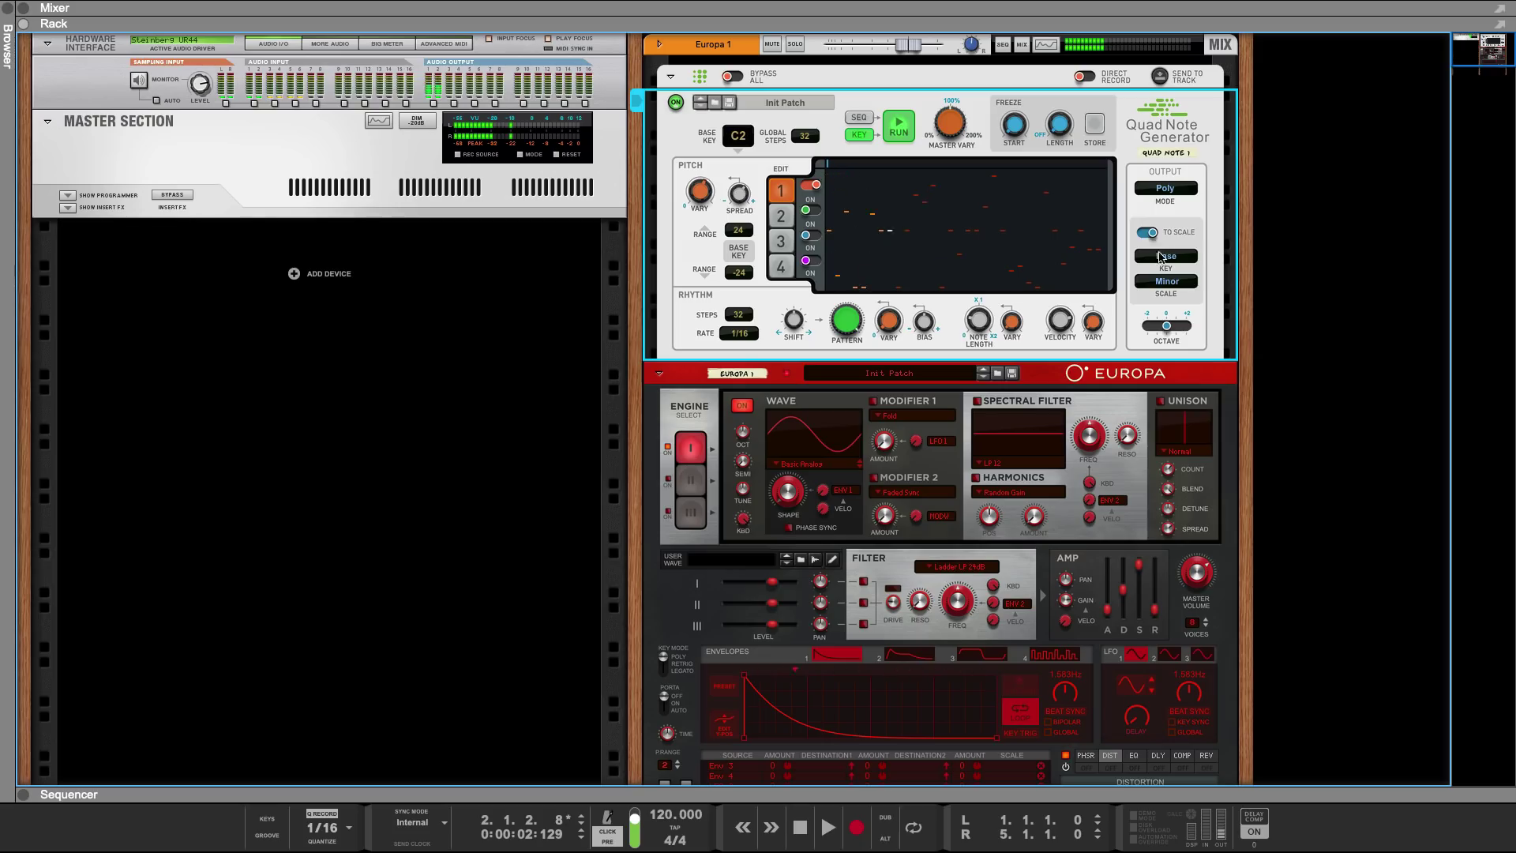
left_click(1167, 281)
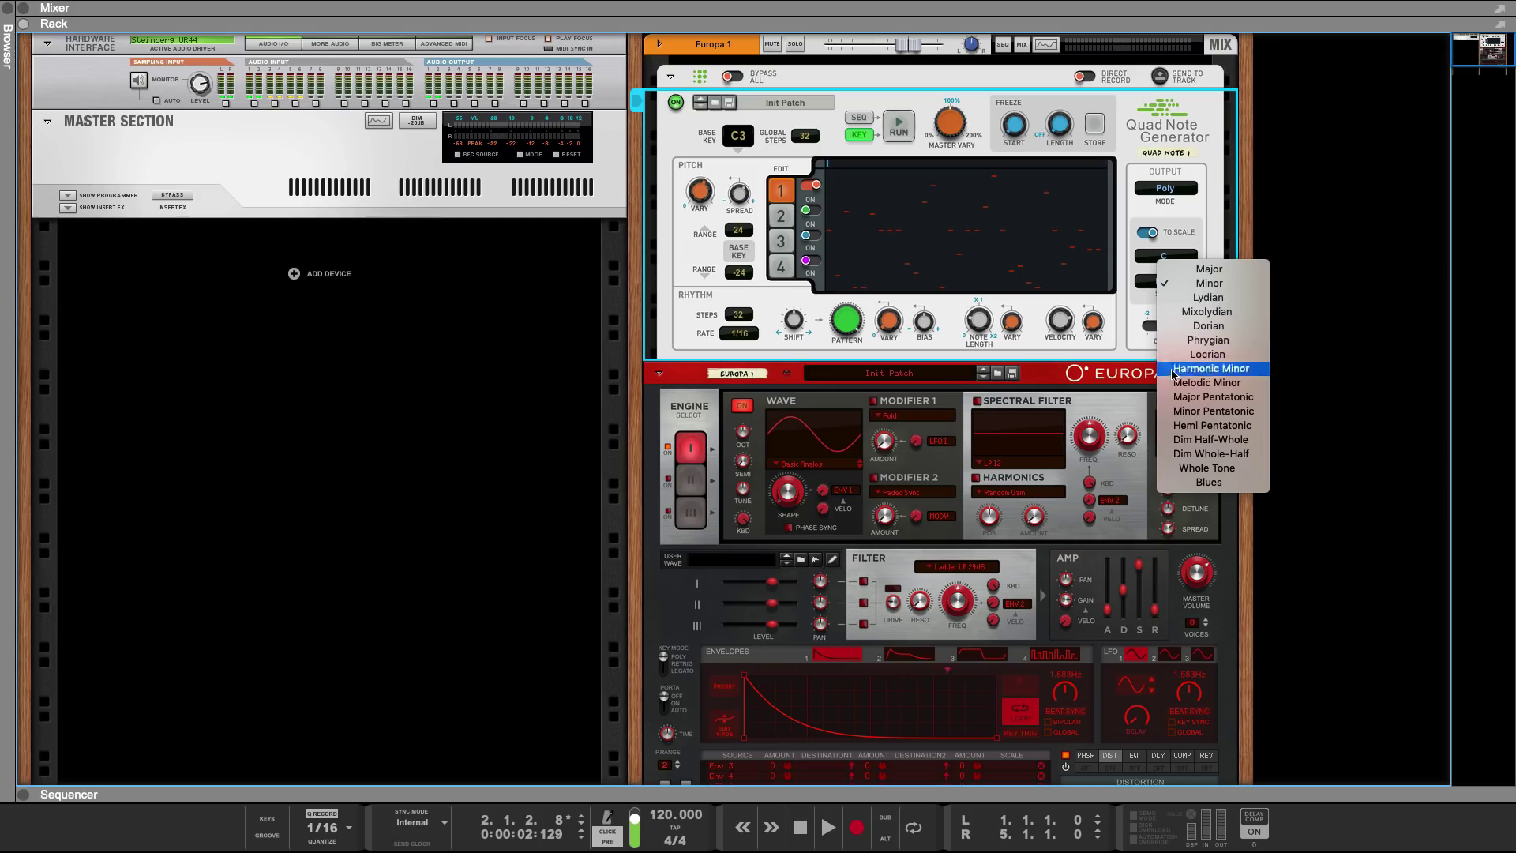
left_click(1182, 228)
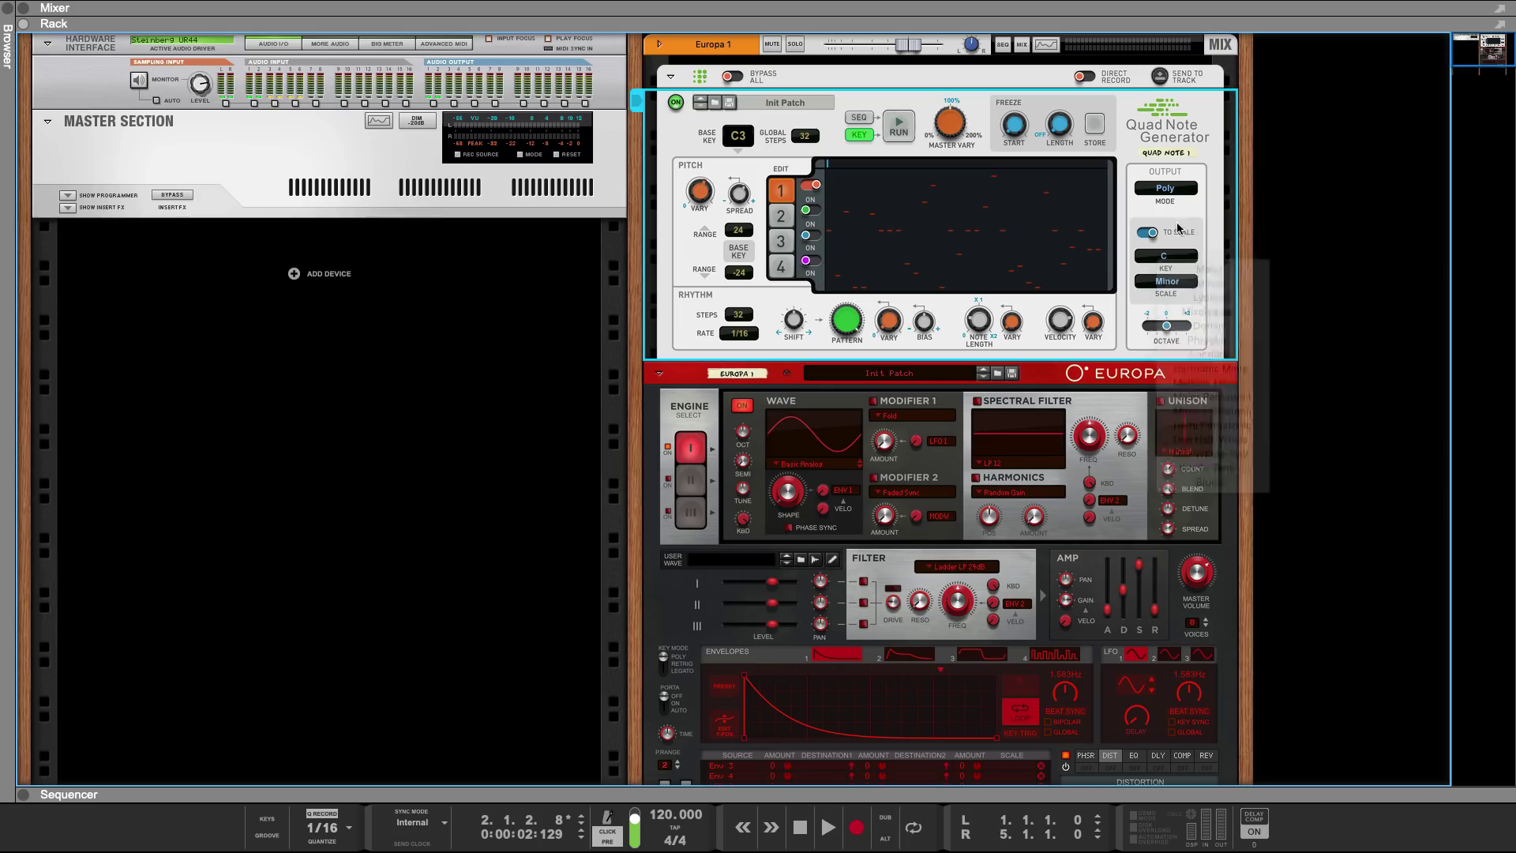
Step: Switch off the To Scale correction, adjust line 1's pitch spread, and switch To Scale back on
left_click(1145, 233)
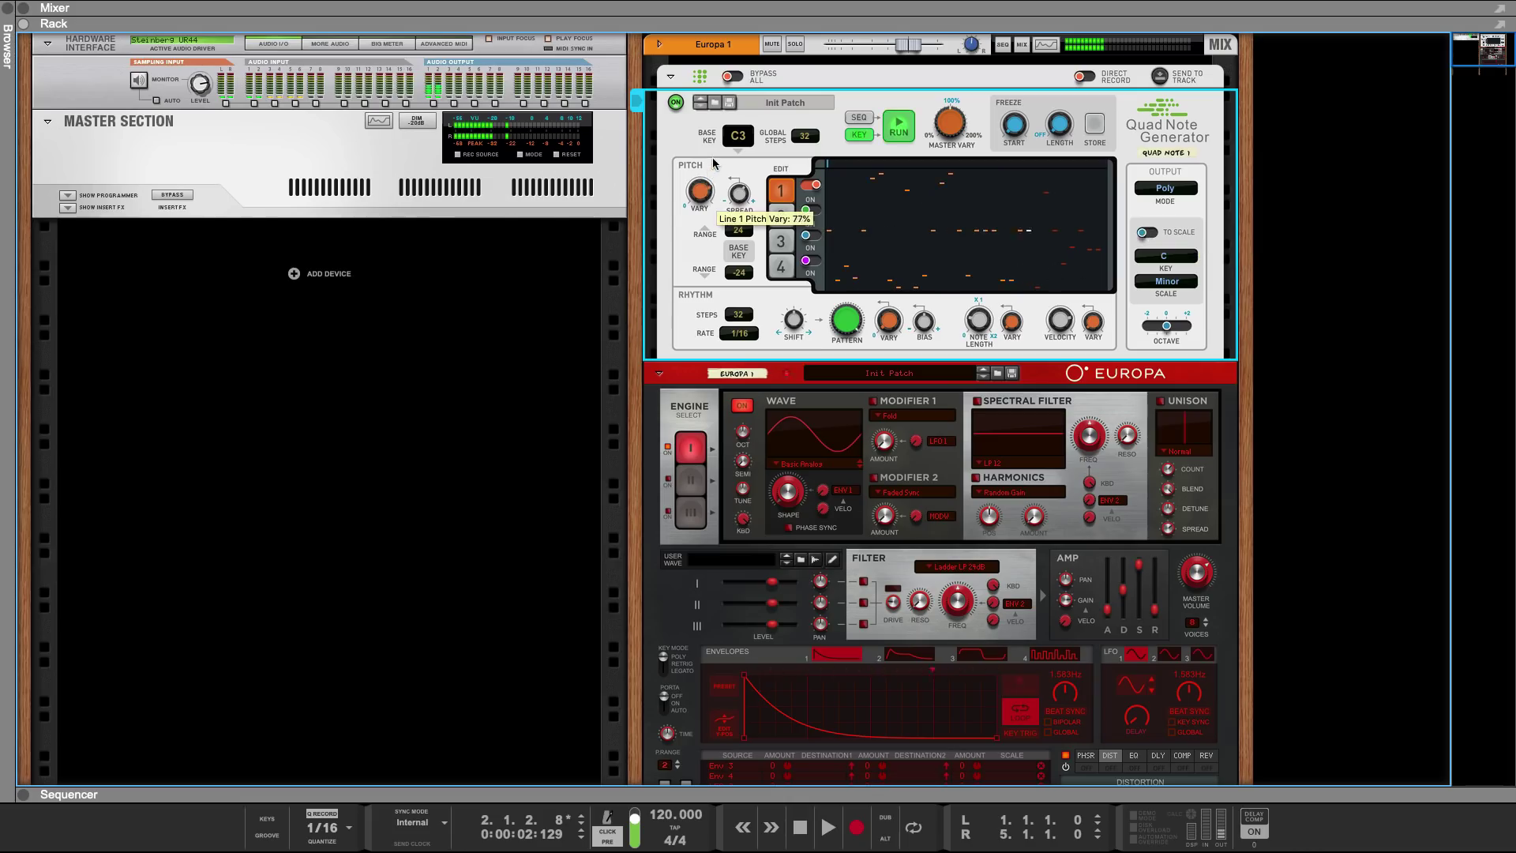
left_click_drag(737, 197, 742, 174)
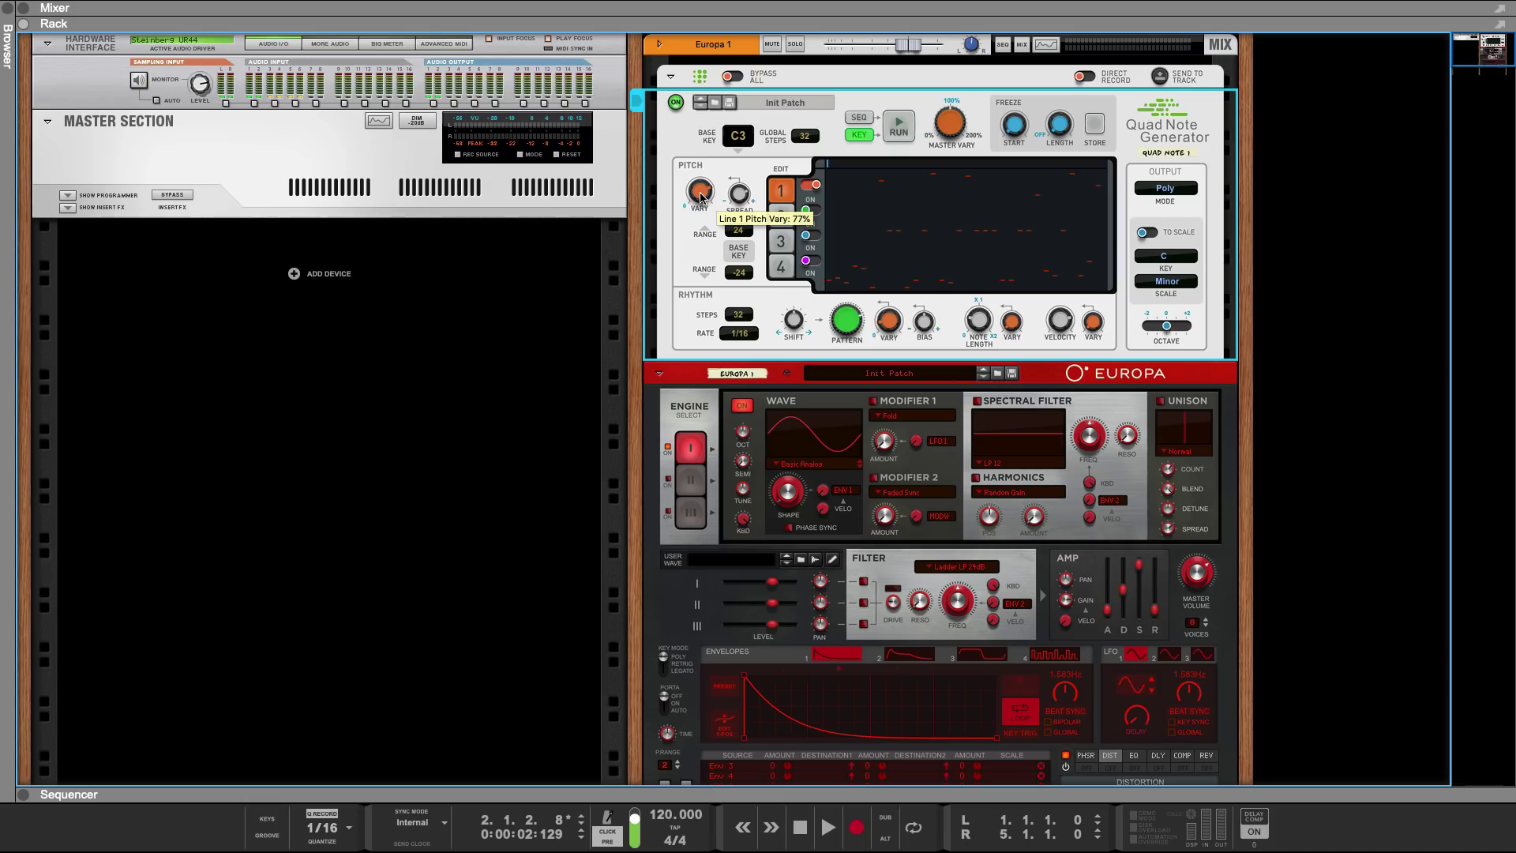
left_click(1147, 233)
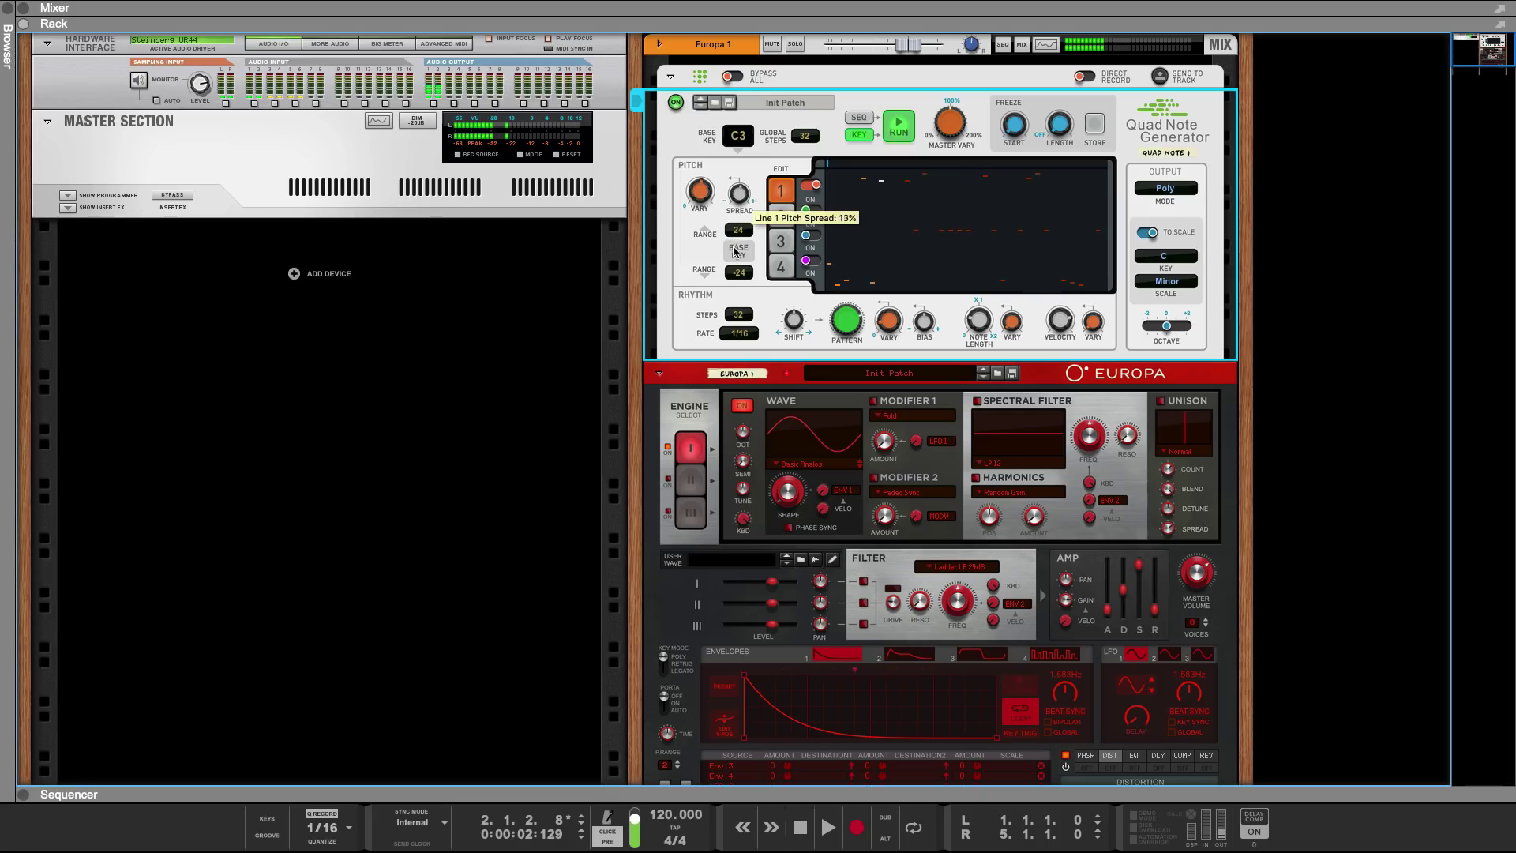
Step: Readjust line 1's pitch spread to compare how the generated notes are distributed
mouse_move(734, 250)
left_mouse_down()
mouse_move(738, 290)
mouse_move(735, 258)
left_mouse_up()
left_click_drag(730, 194, 739, 175)
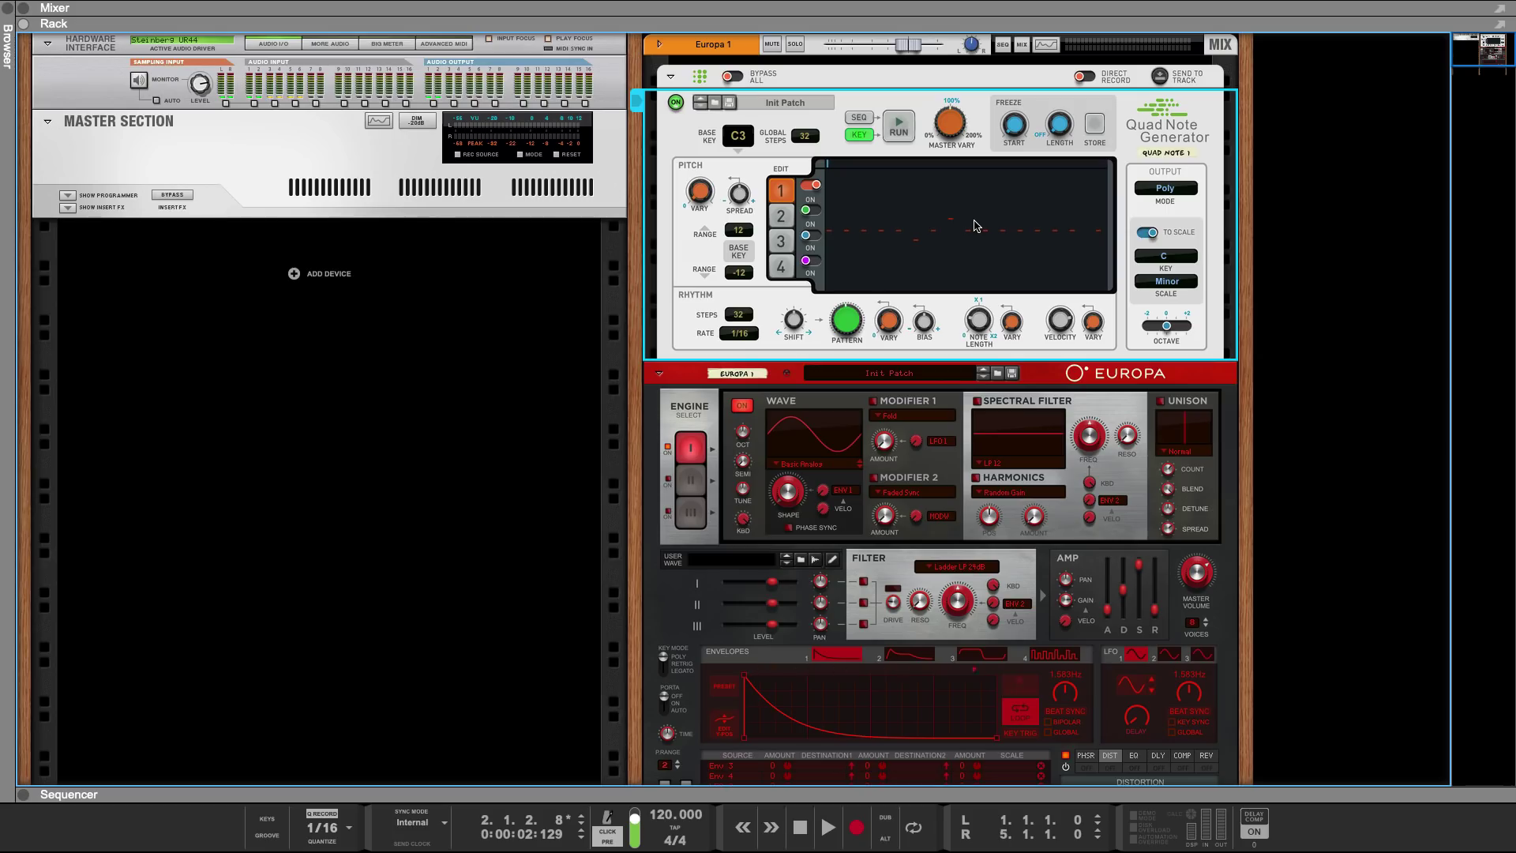
Step: Switch on lines 2, 3 and 4 of the Quad Note Generator
left_click(813, 210)
left_click(814, 236)
left_click(814, 261)
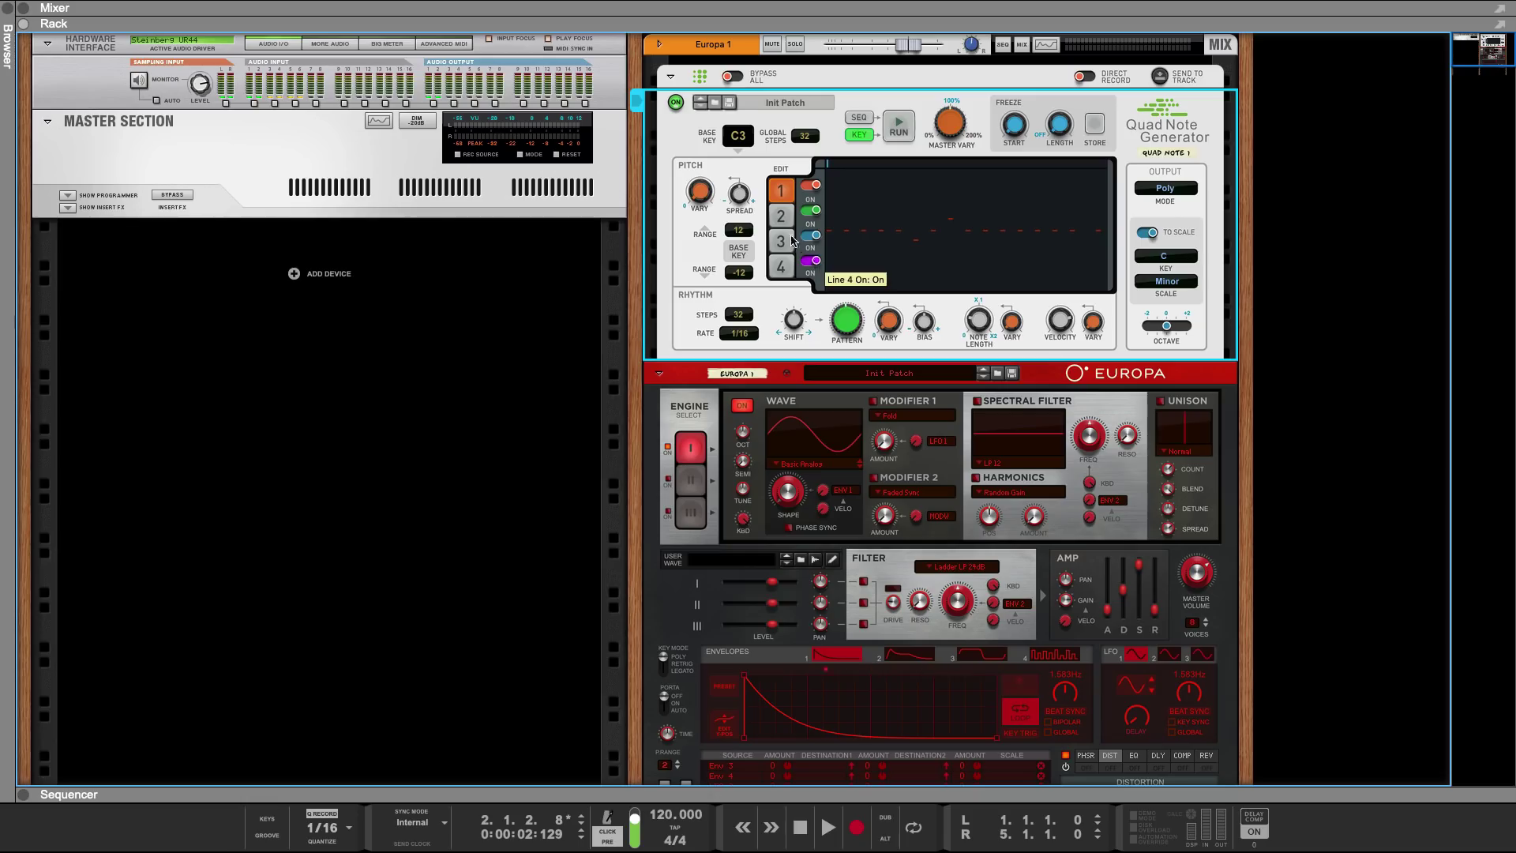
Step: Review the edit settings of lines 2, 3 and 4, and return to line 1
left_click(781, 216)
left_click(783, 245)
left_click(783, 270)
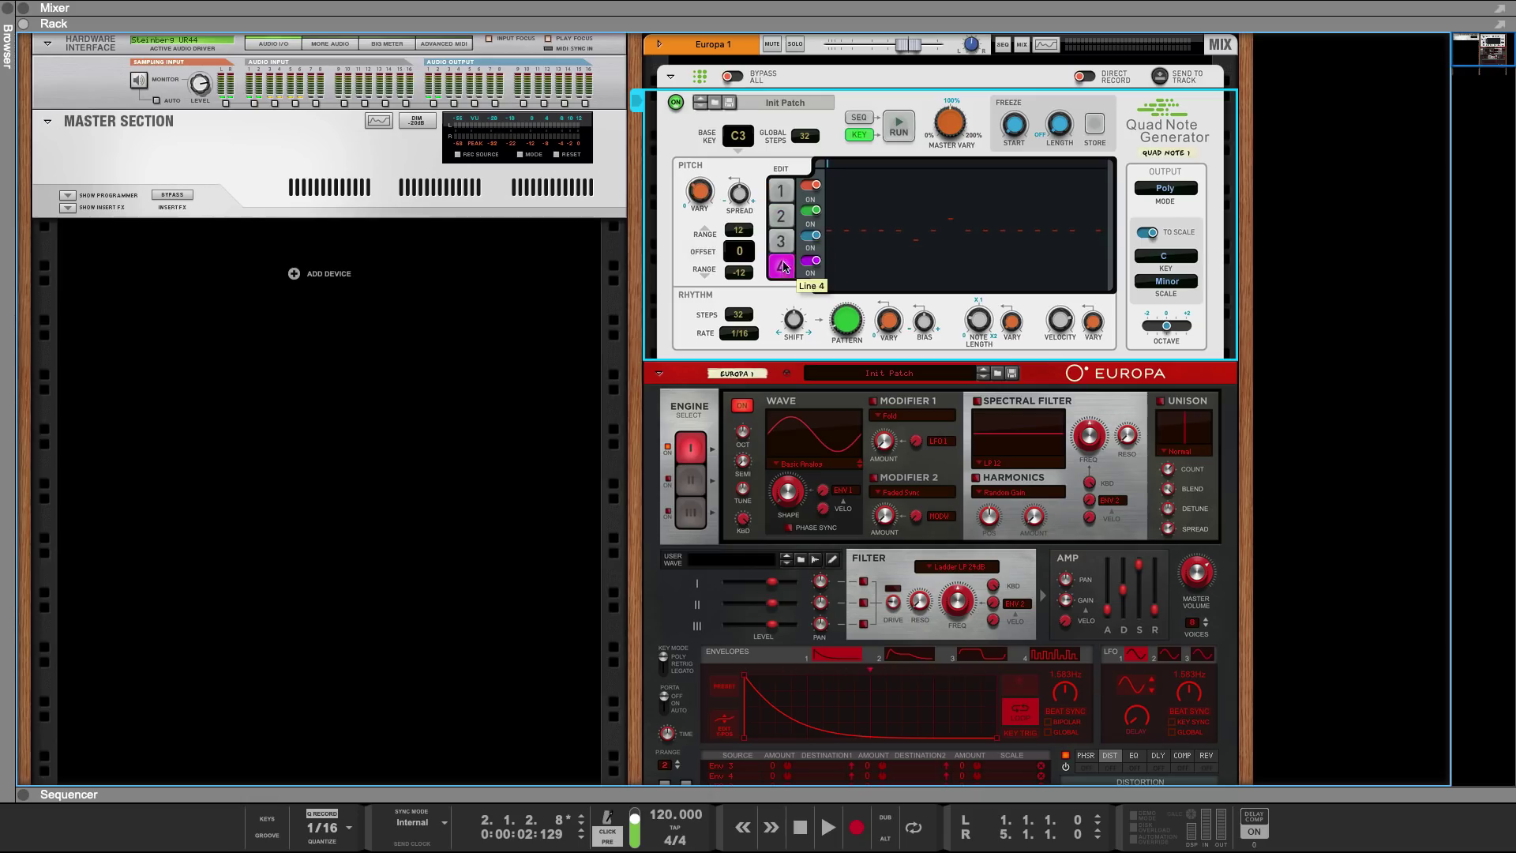
left_click(784, 244)
left_click(785, 218)
left_click(779, 193)
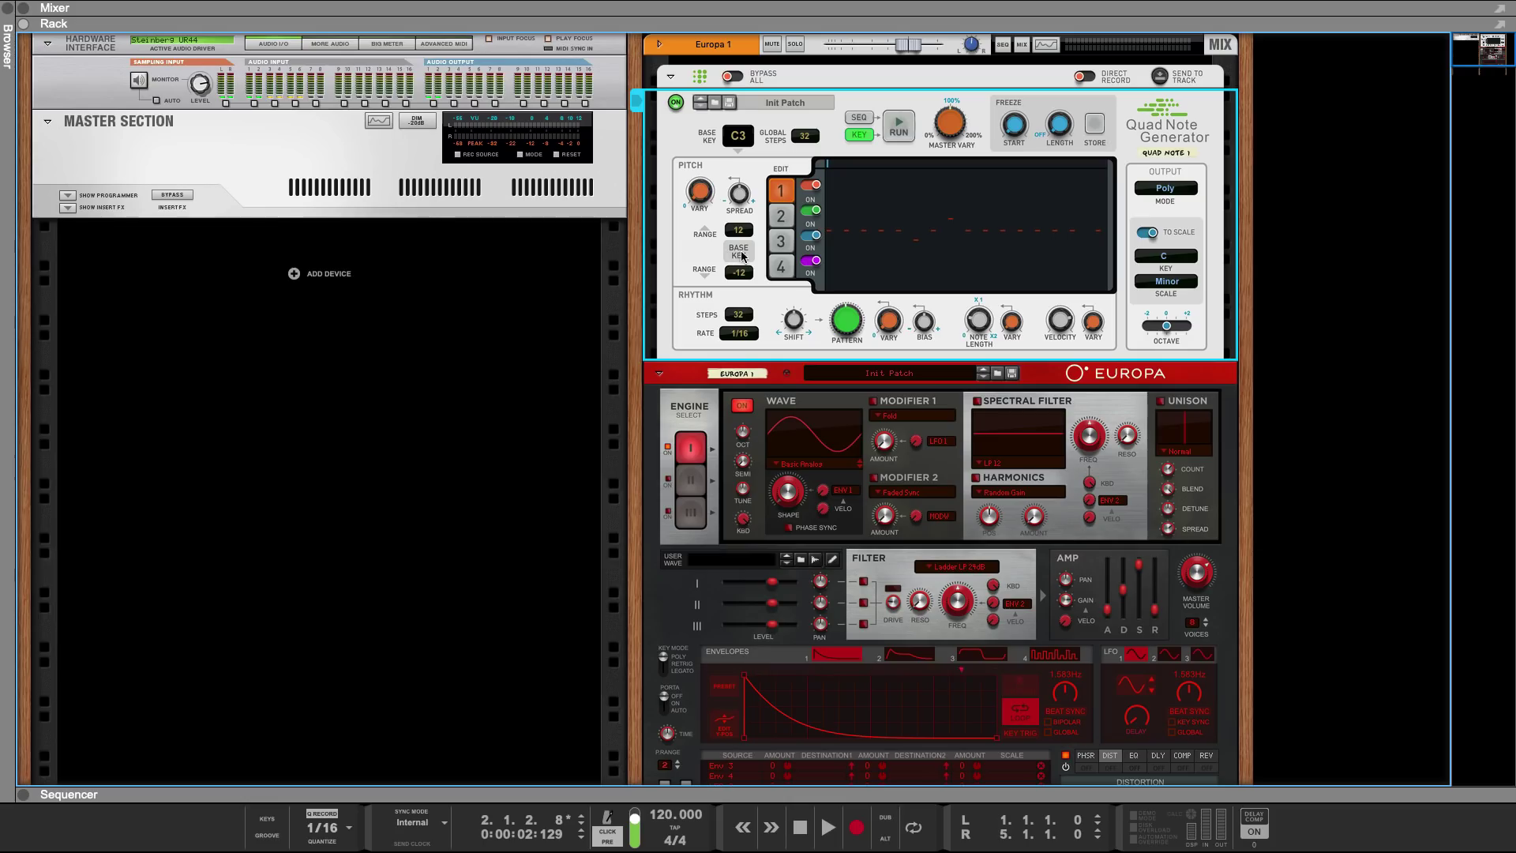
Step: Offset line 2's pitch from the base key, check line 3, and set line 4's pitch offset to +7
left_click(782, 216)
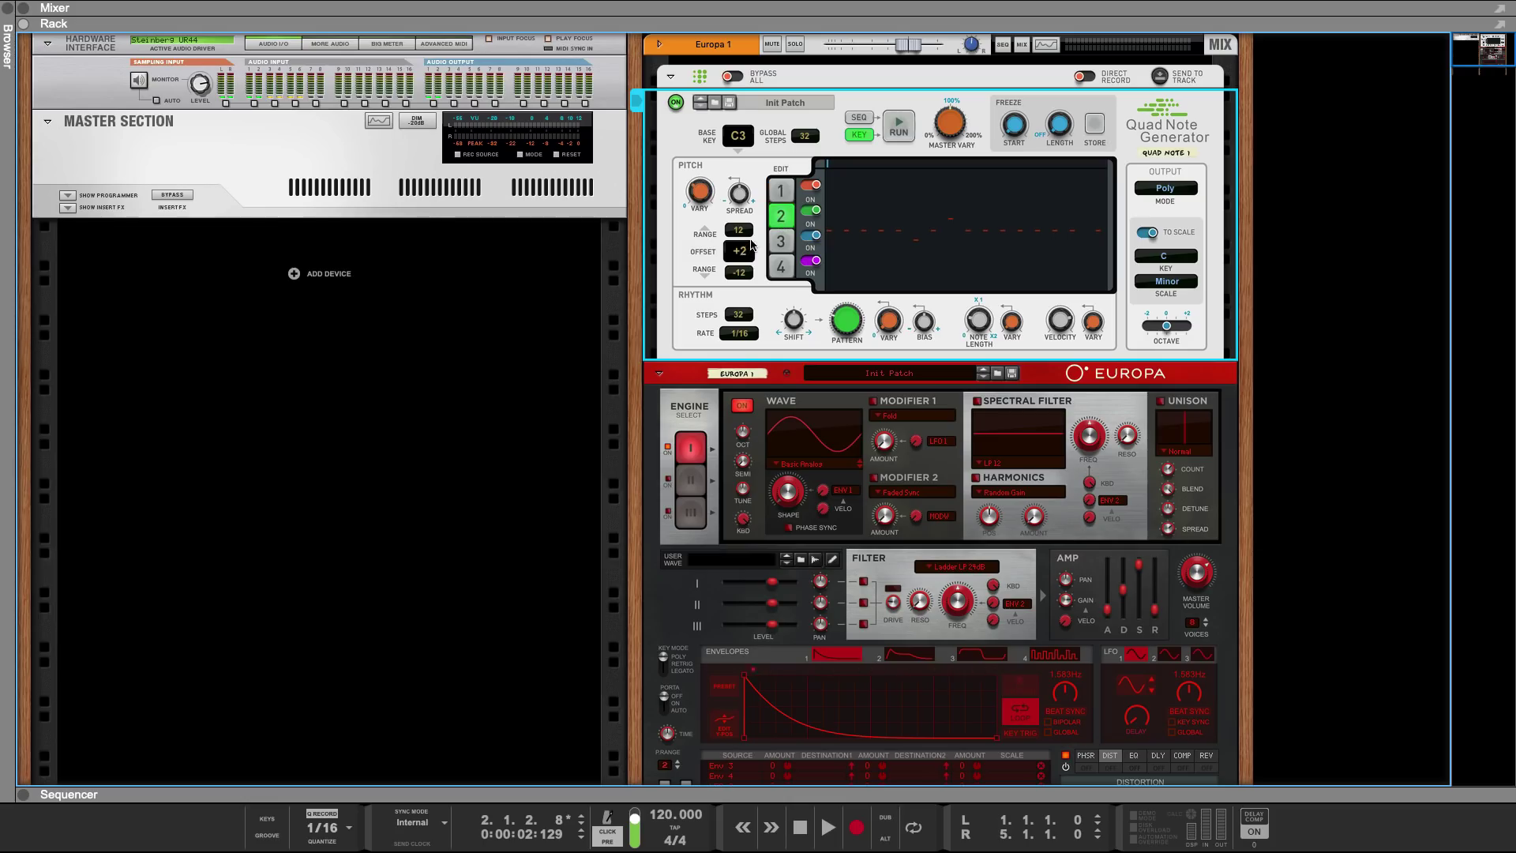
left_click(781, 243)
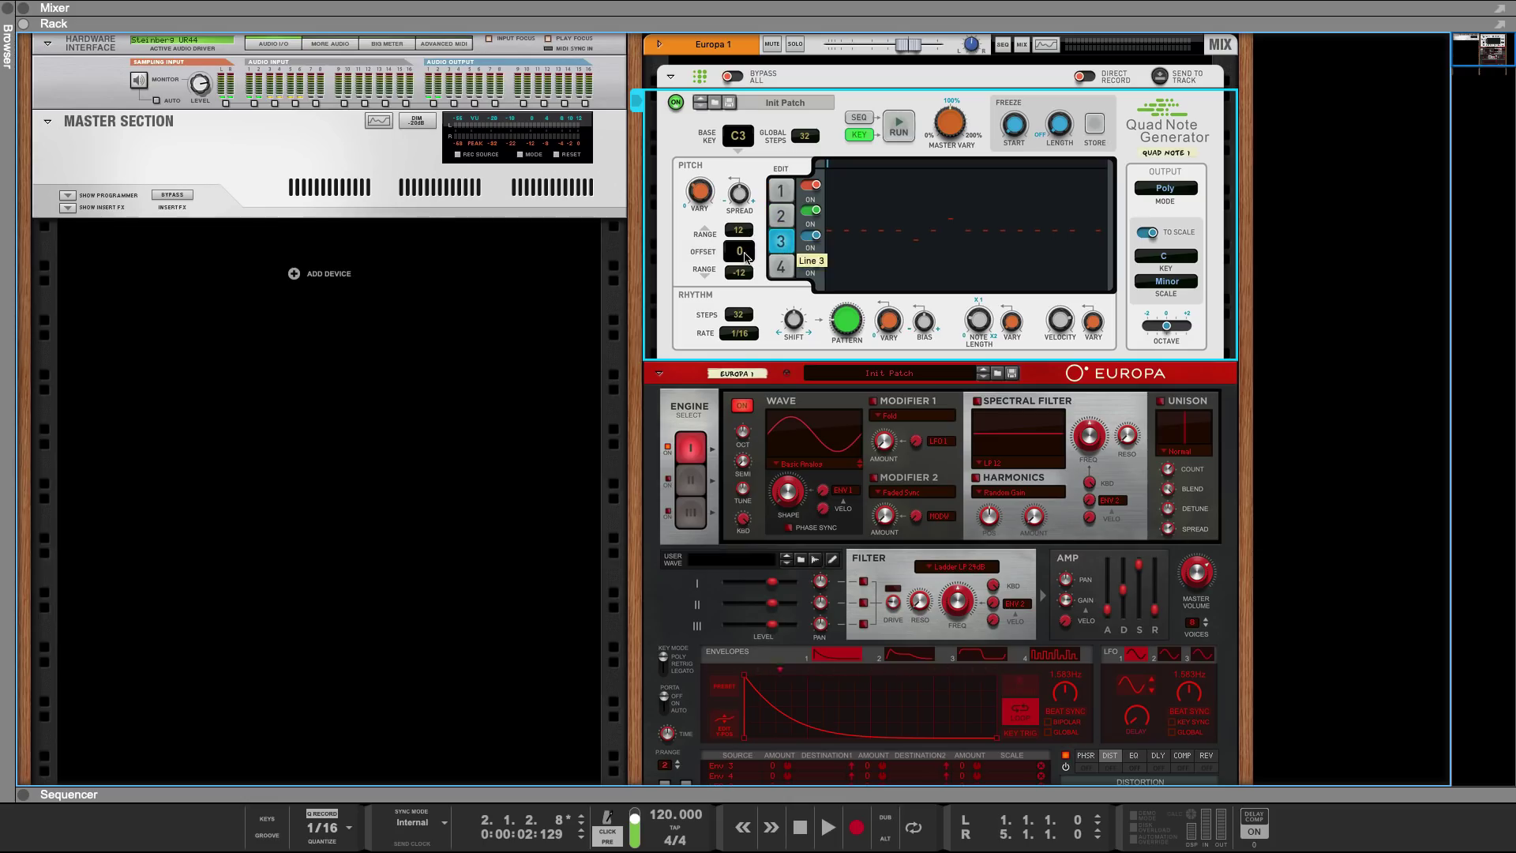
left_click(781, 267)
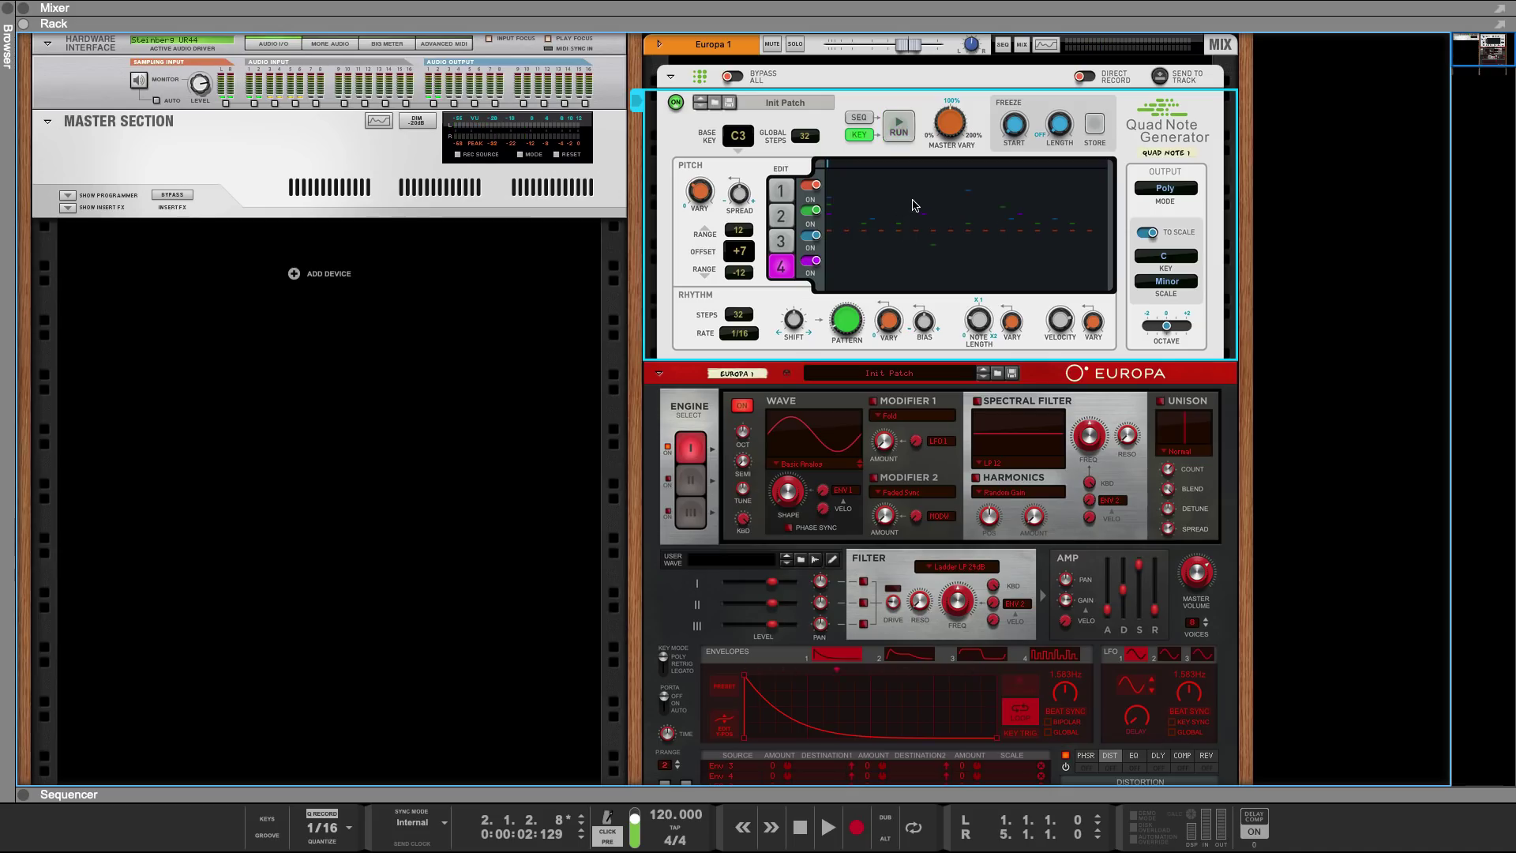
Step: Try Mono High as the note generator's output mode
left_click(1182, 191)
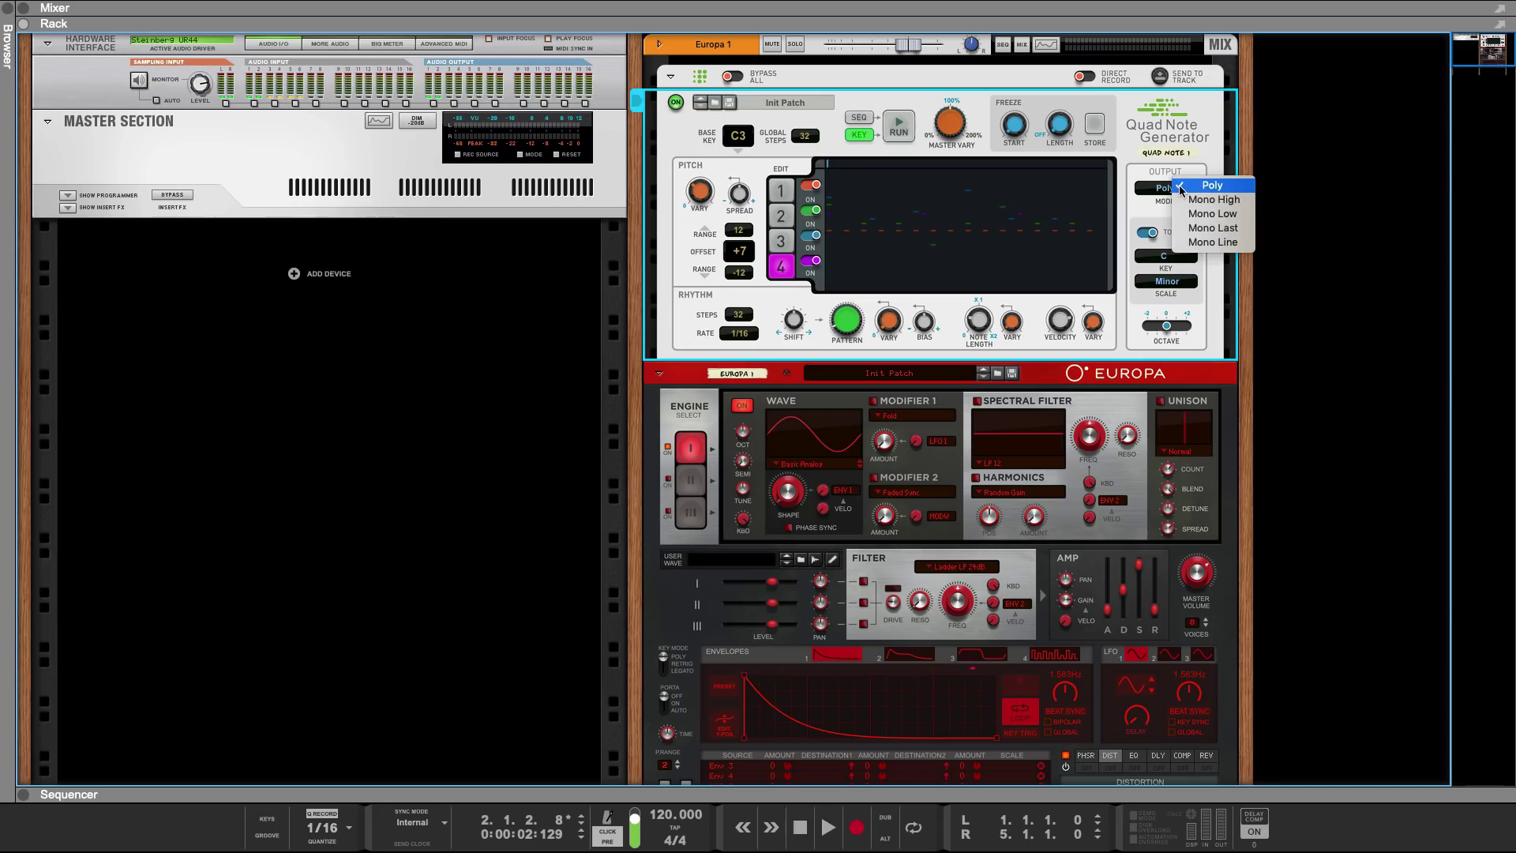
left_click(1222, 203)
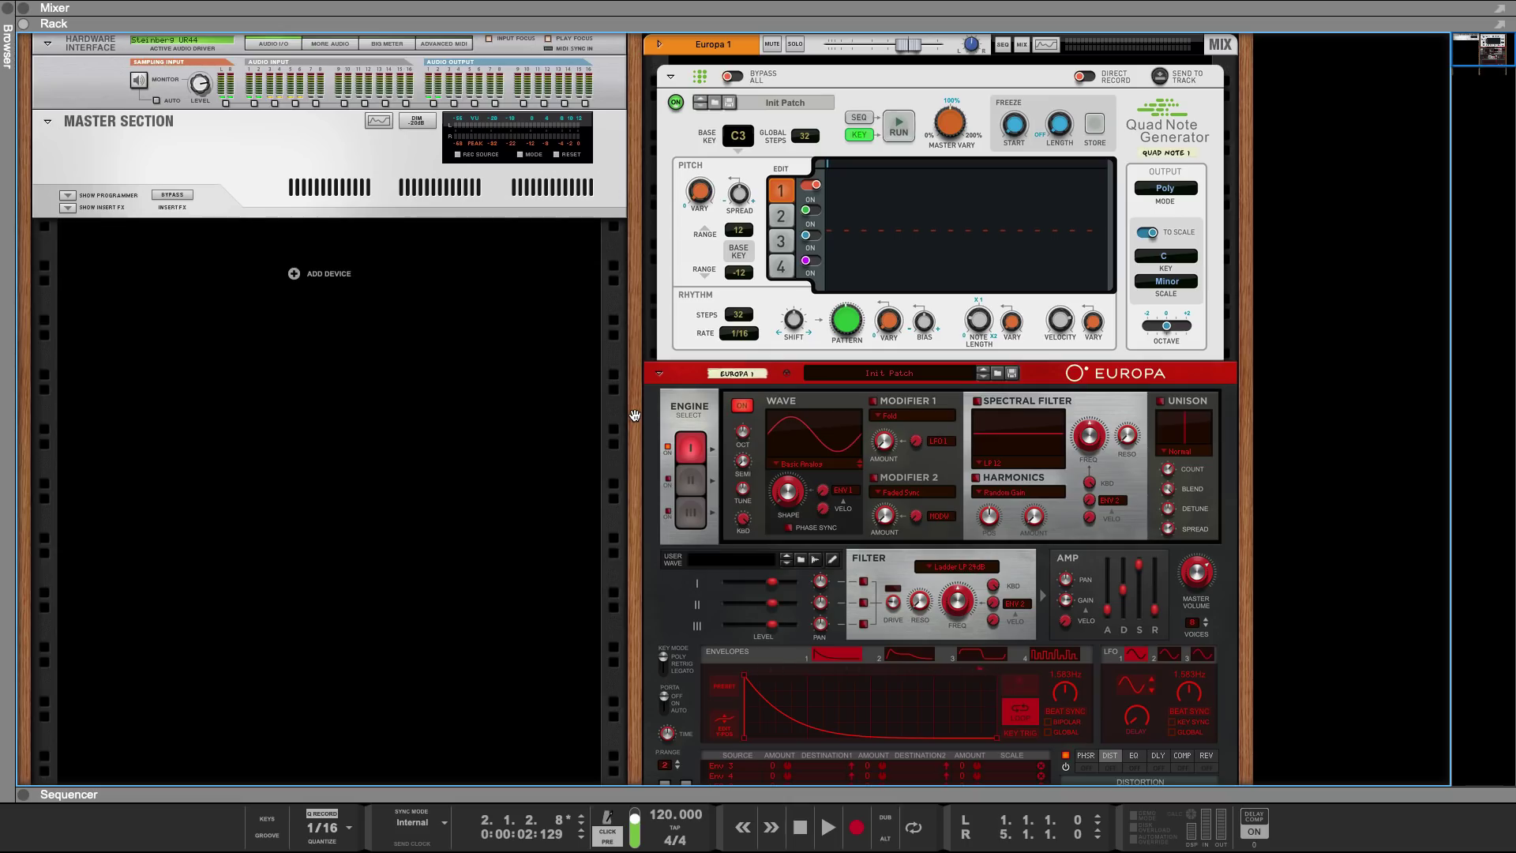
Step: Sweep Master Vary down and up to 200%, and reset it to its default
left_click(946, 121)
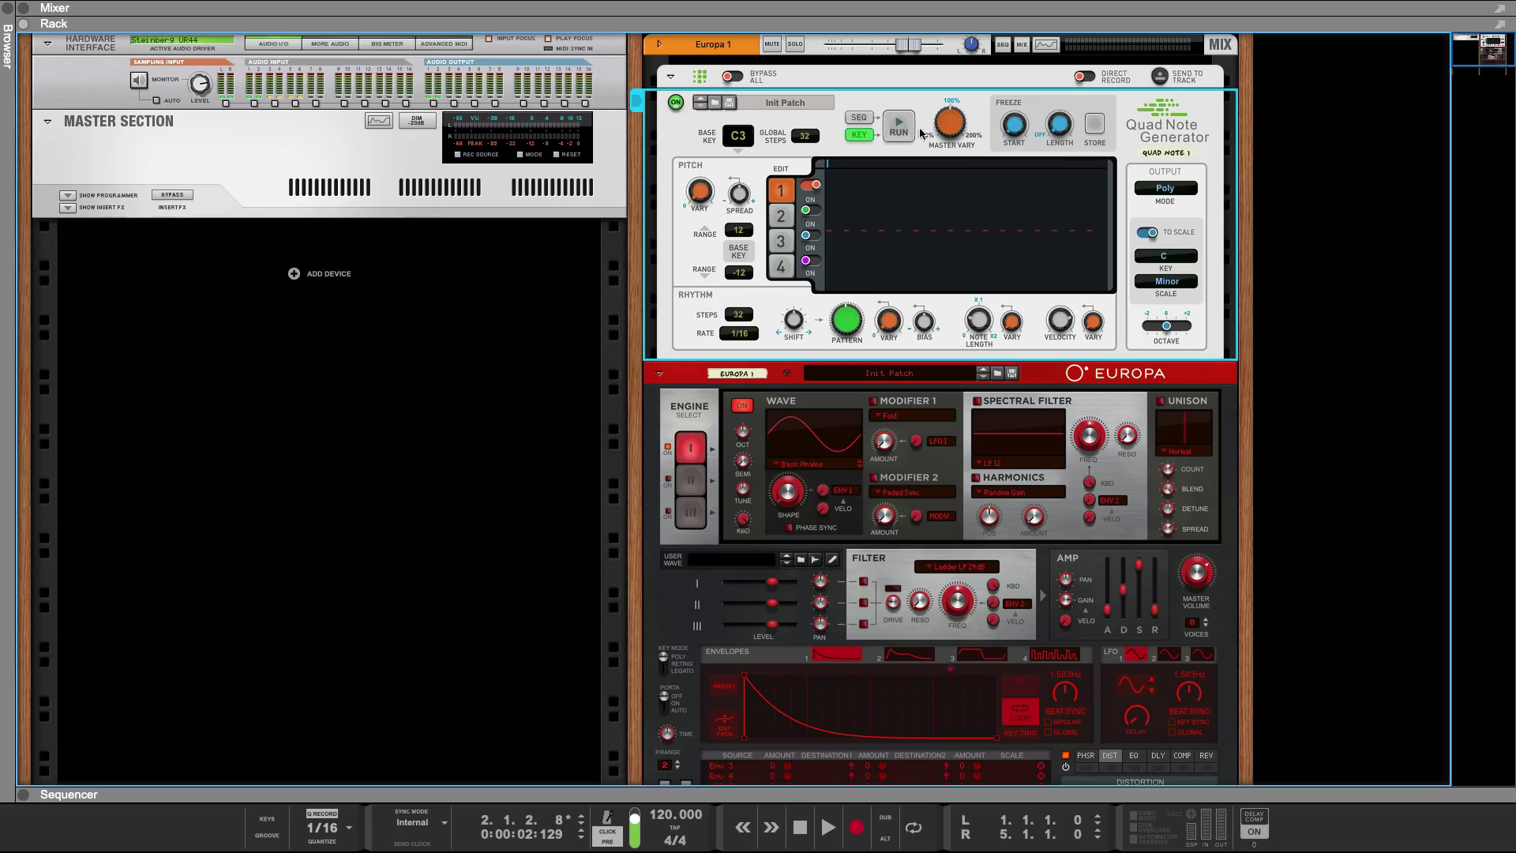
left_click_drag(947, 124, 957, 251)
left_click_drag(950, 124, 945, 33)
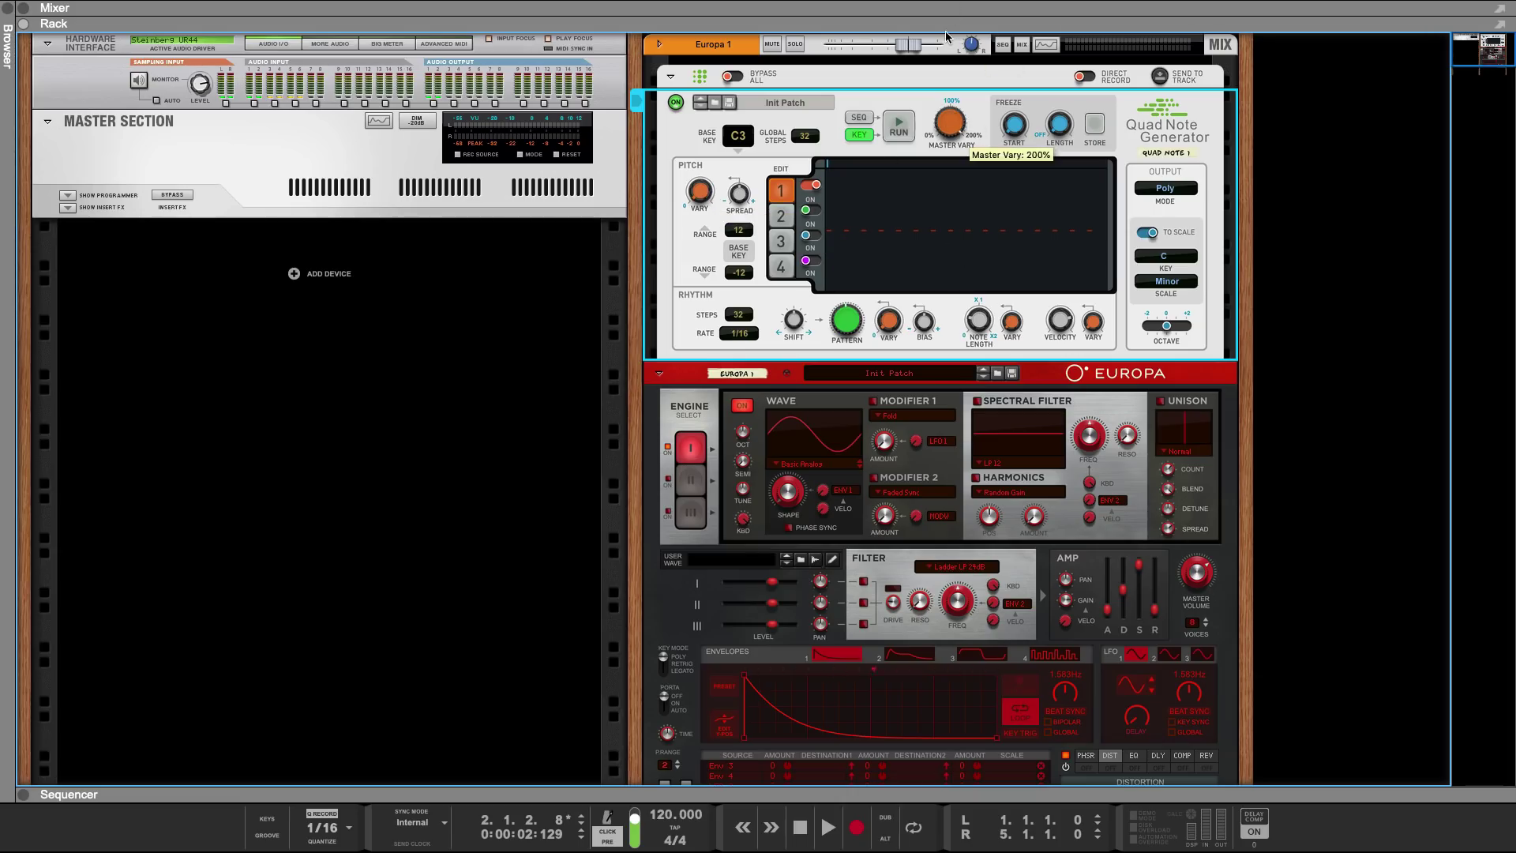
left_click(950, 121, "super")
Step: Set line 1's pitch variation to about 10% and its rhythm pattern to 32, and fine-tune the variation
left_click_drag(694, 192, 705, 174)
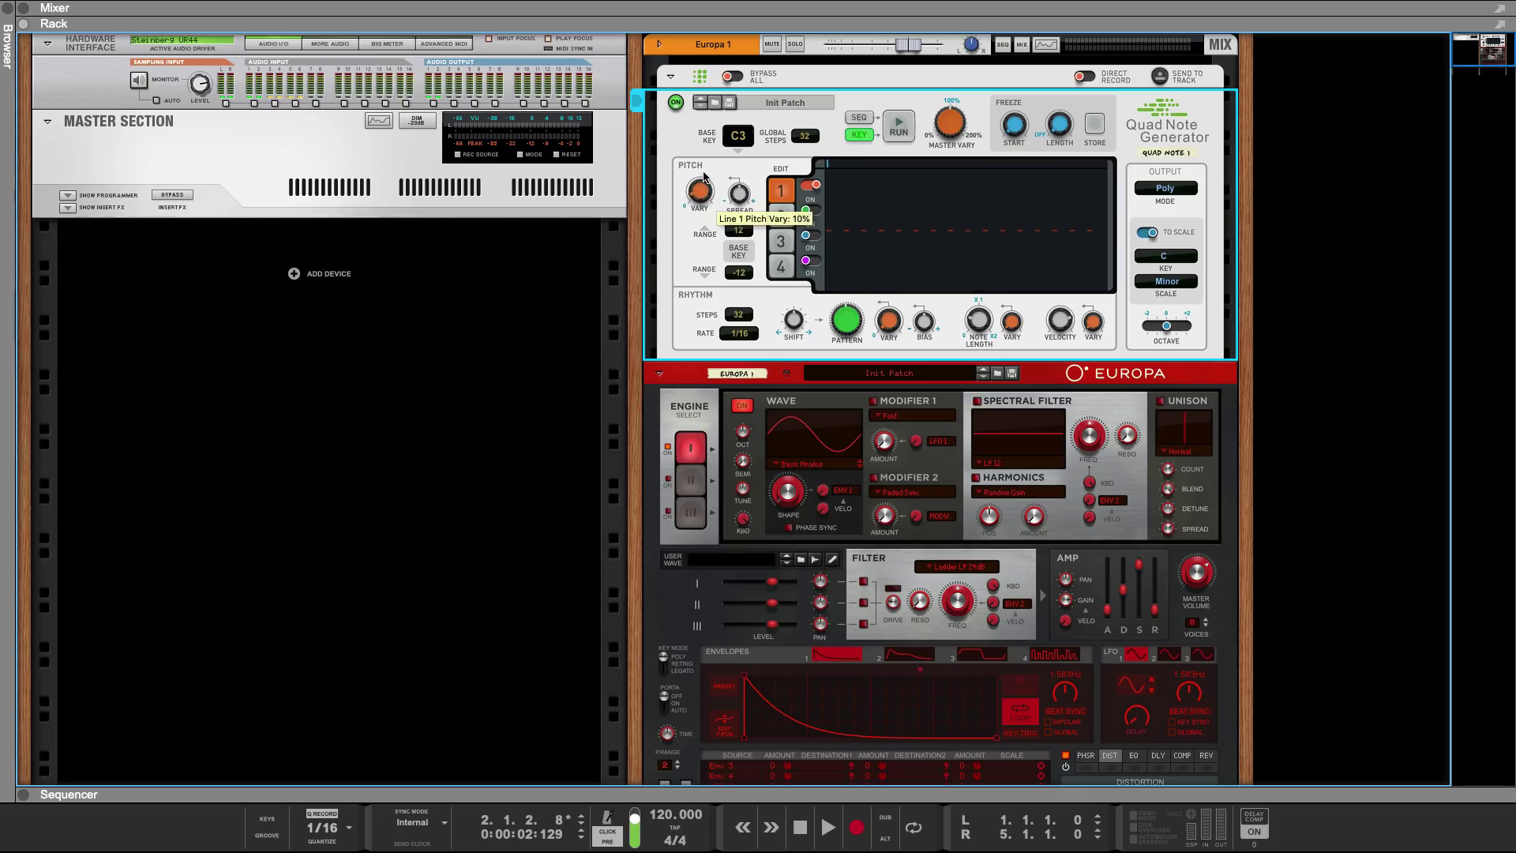
left_click_drag(846, 320, 897, 58)
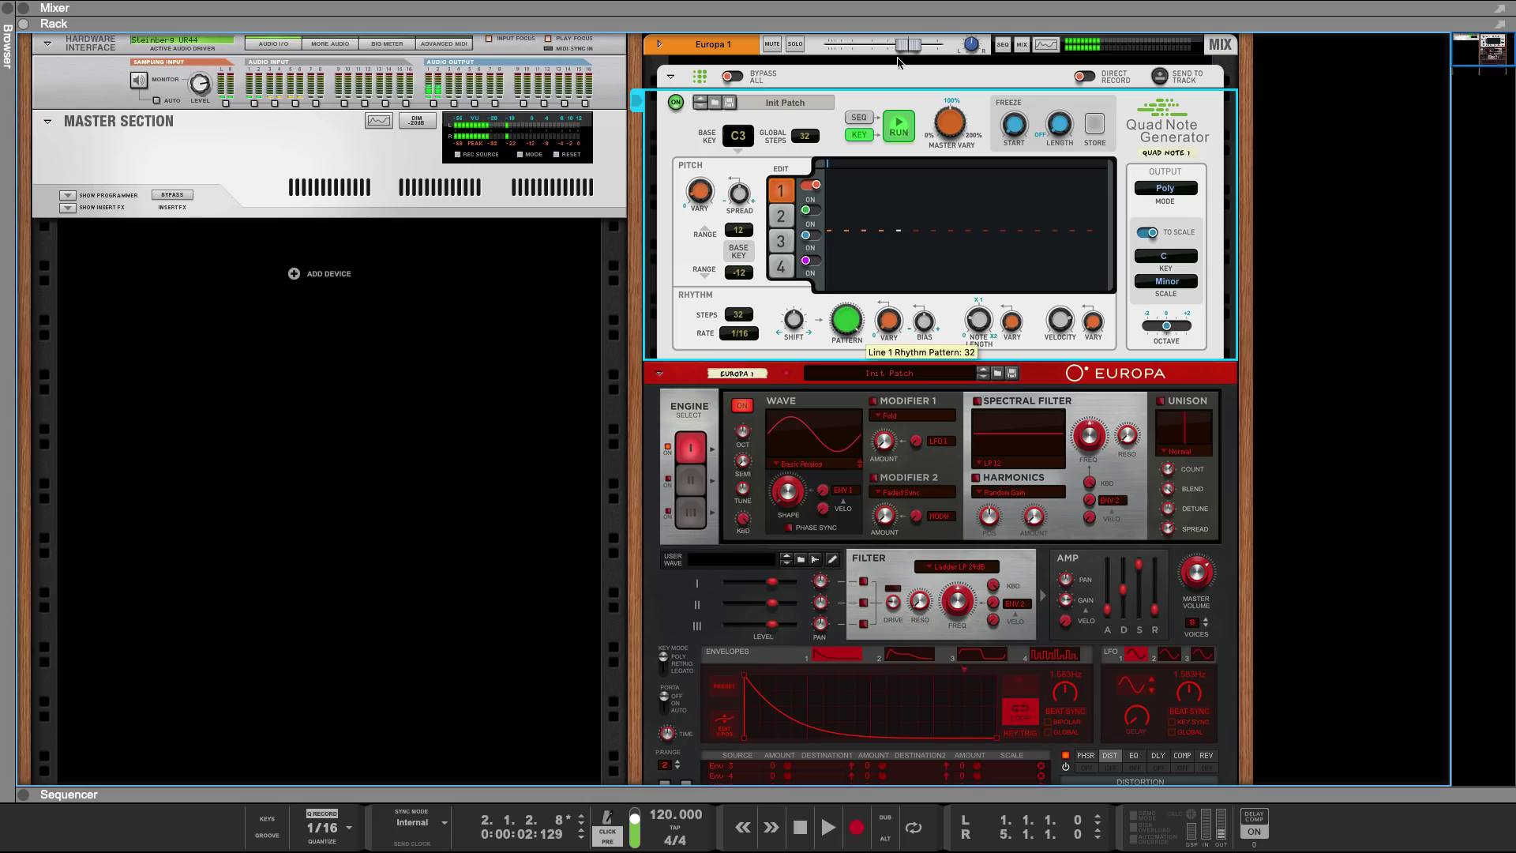
mouse_move(702, 187)
left_mouse_down()
mouse_move(711, 138)
mouse_move(695, 183)
left_mouse_up()
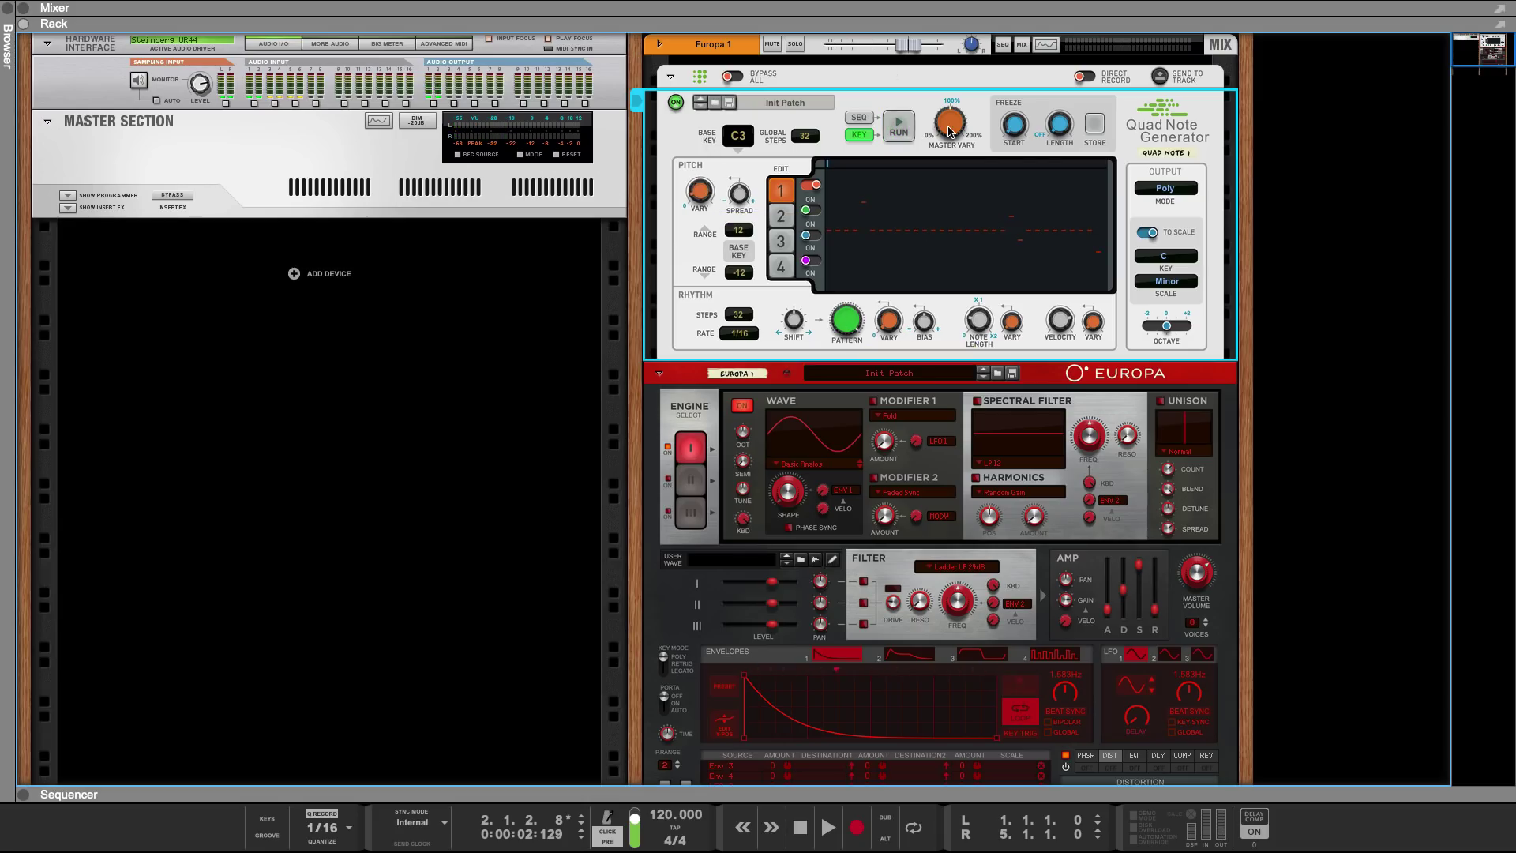
Step: Lower Master Vary and set line 1's pitch variation to 16%
left_click_drag(950, 131, 935, 197)
mouse_move(699, 196)
mouse_move(699, 196)
left_mouse_down()
mouse_move(707, 158)
mouse_move(704, 197)
left_mouse_up()
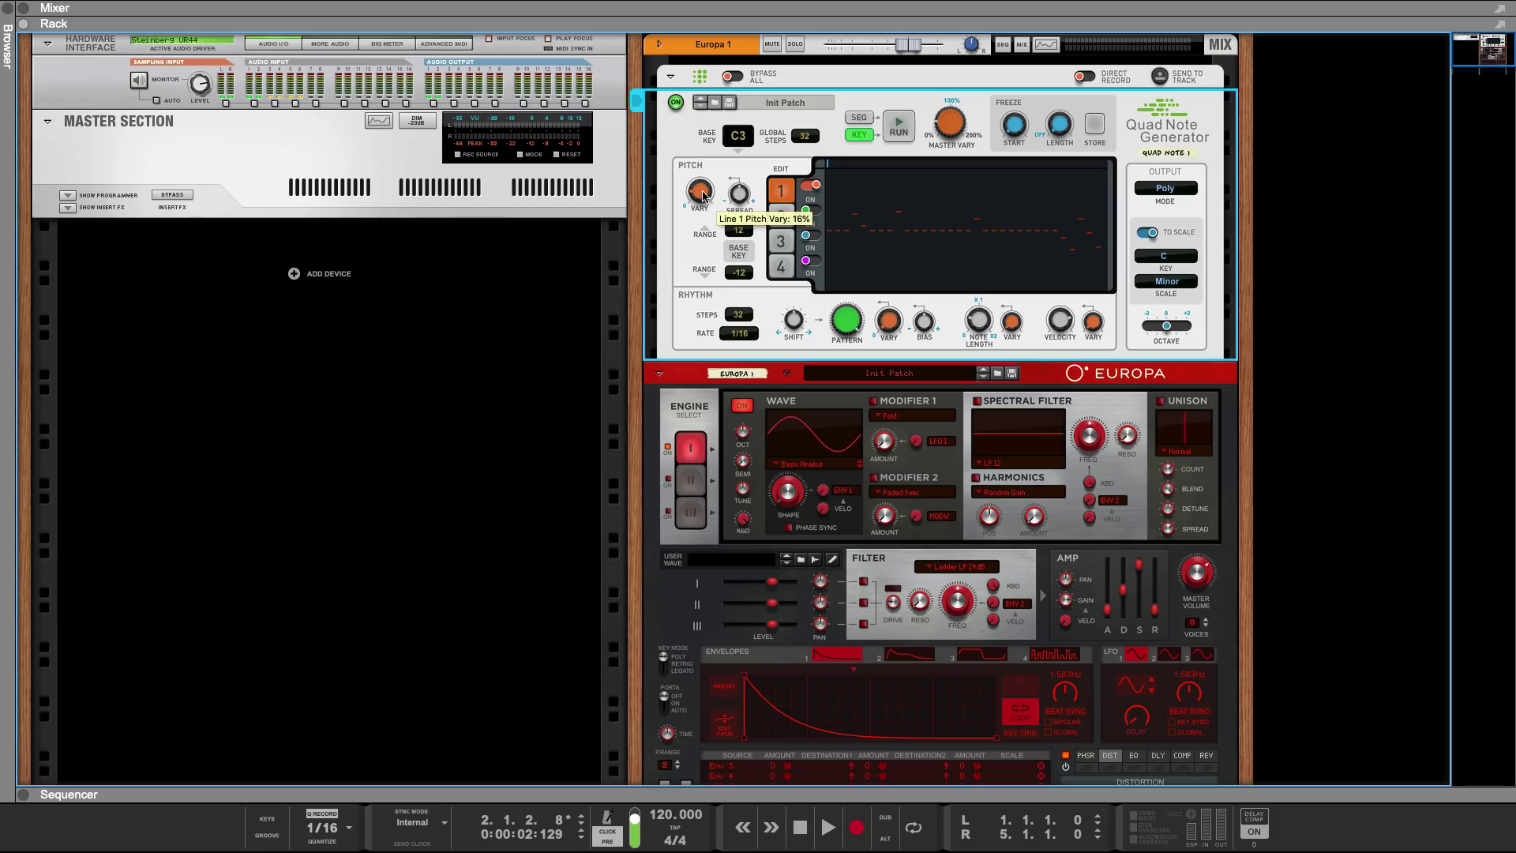
Step: Raise line 1's rhythm variation and adjust Master Vary while the notes play
mouse_move(894, 325)
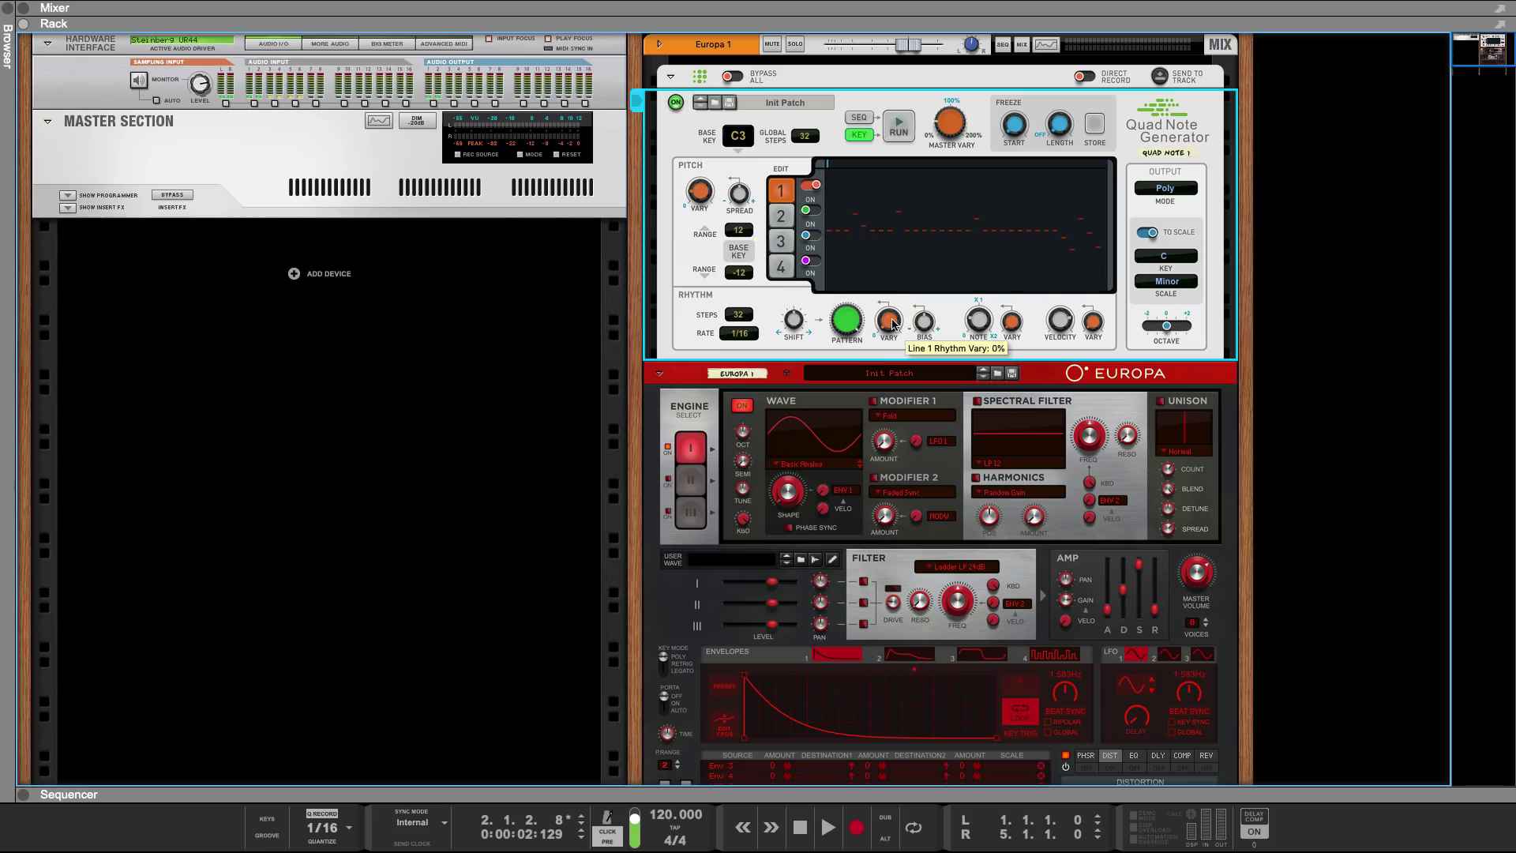
left_click_drag(894, 324, 896, 297)
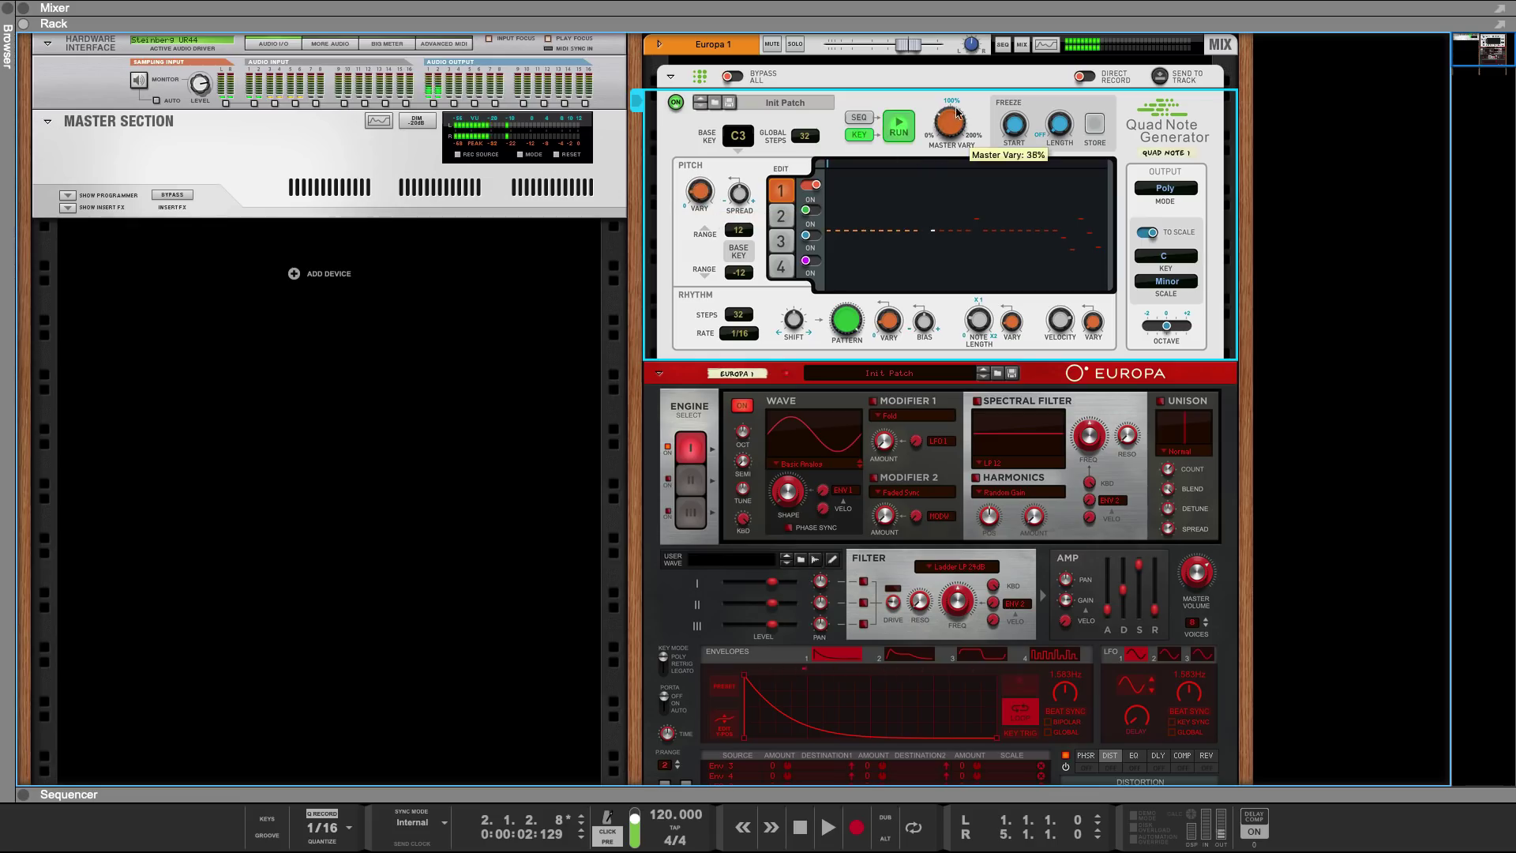
left_click_drag(943, 134, 999, 116)
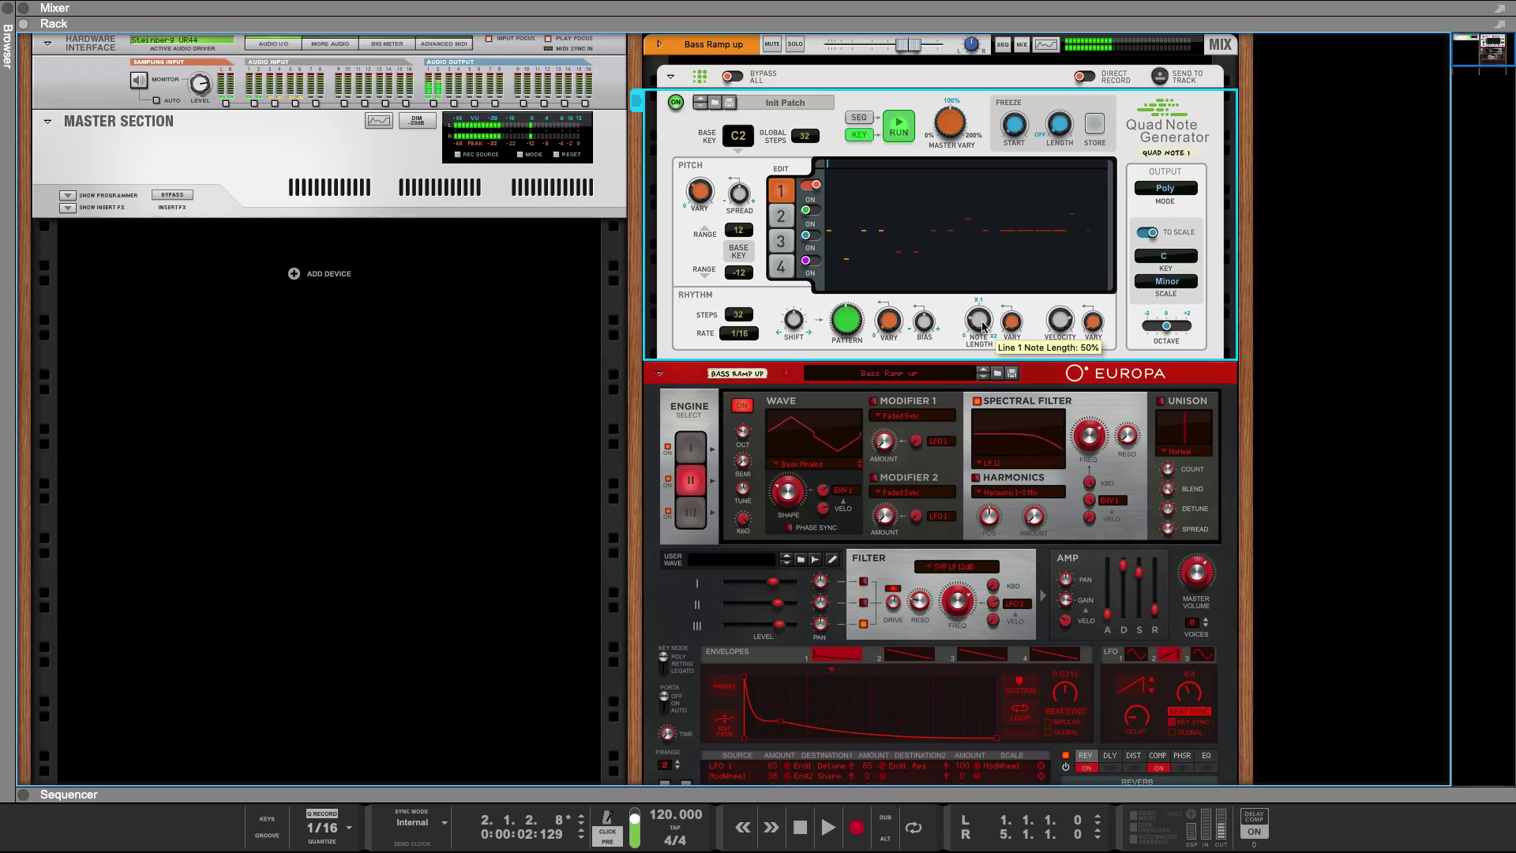
Step: Set the output key to A and the scale to Phrygian
left_click(1158, 257)
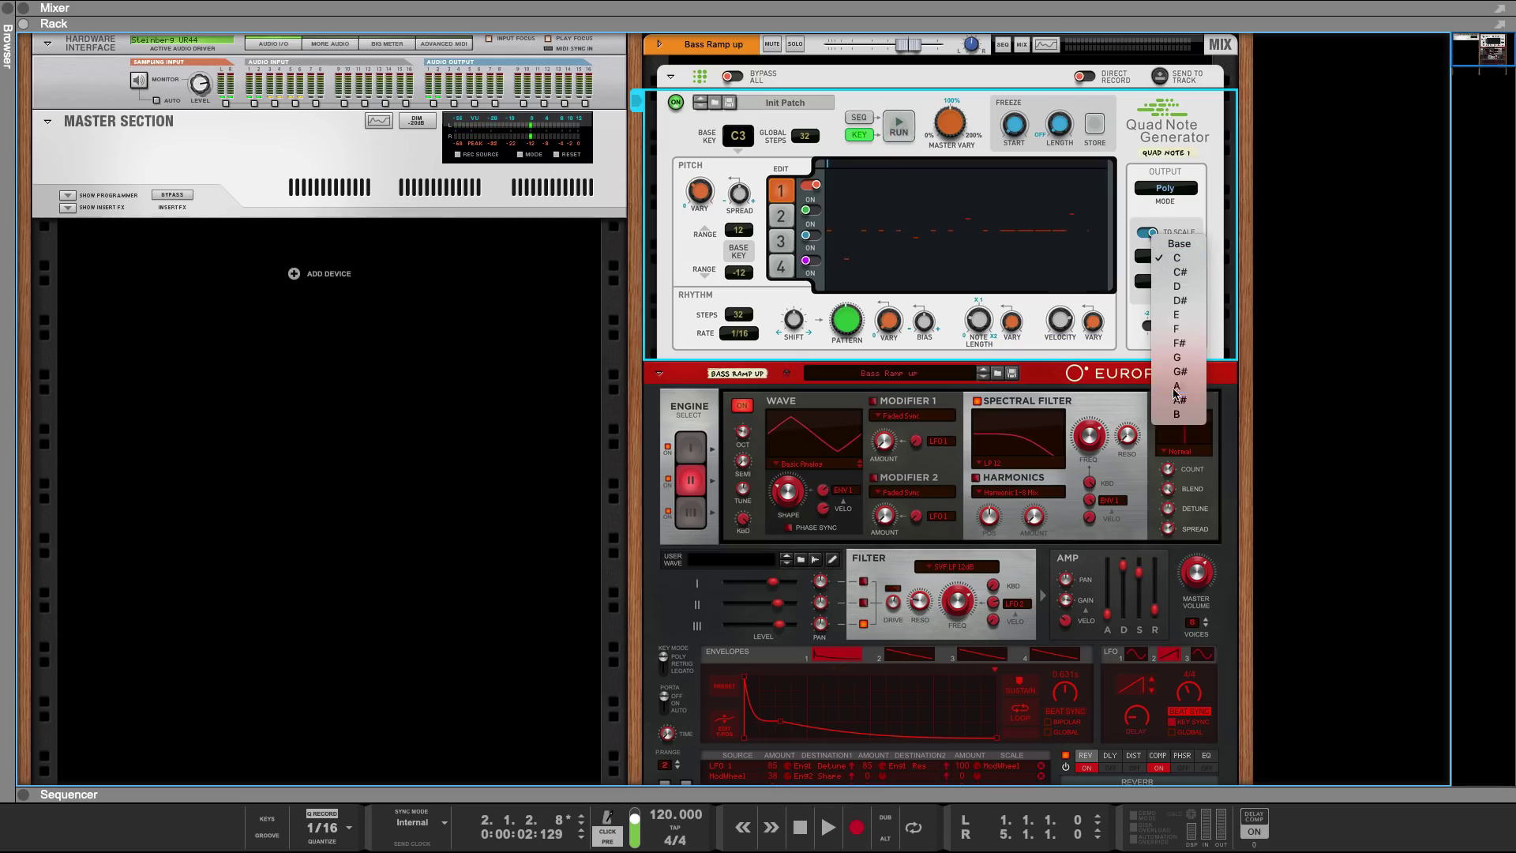
left_click(1176, 385)
left_click(1168, 286)
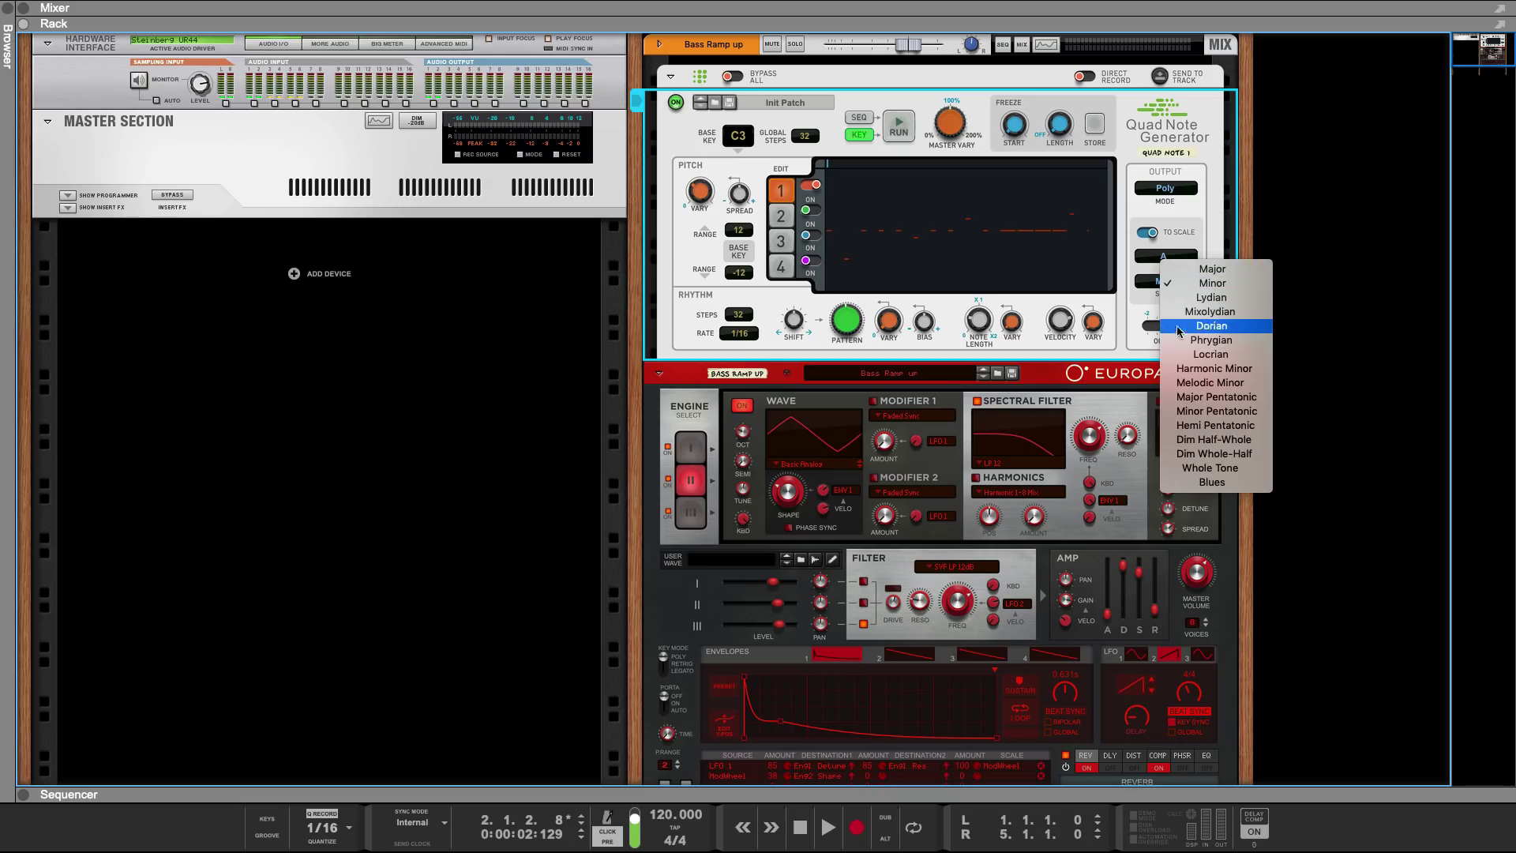
left_click(1182, 340)
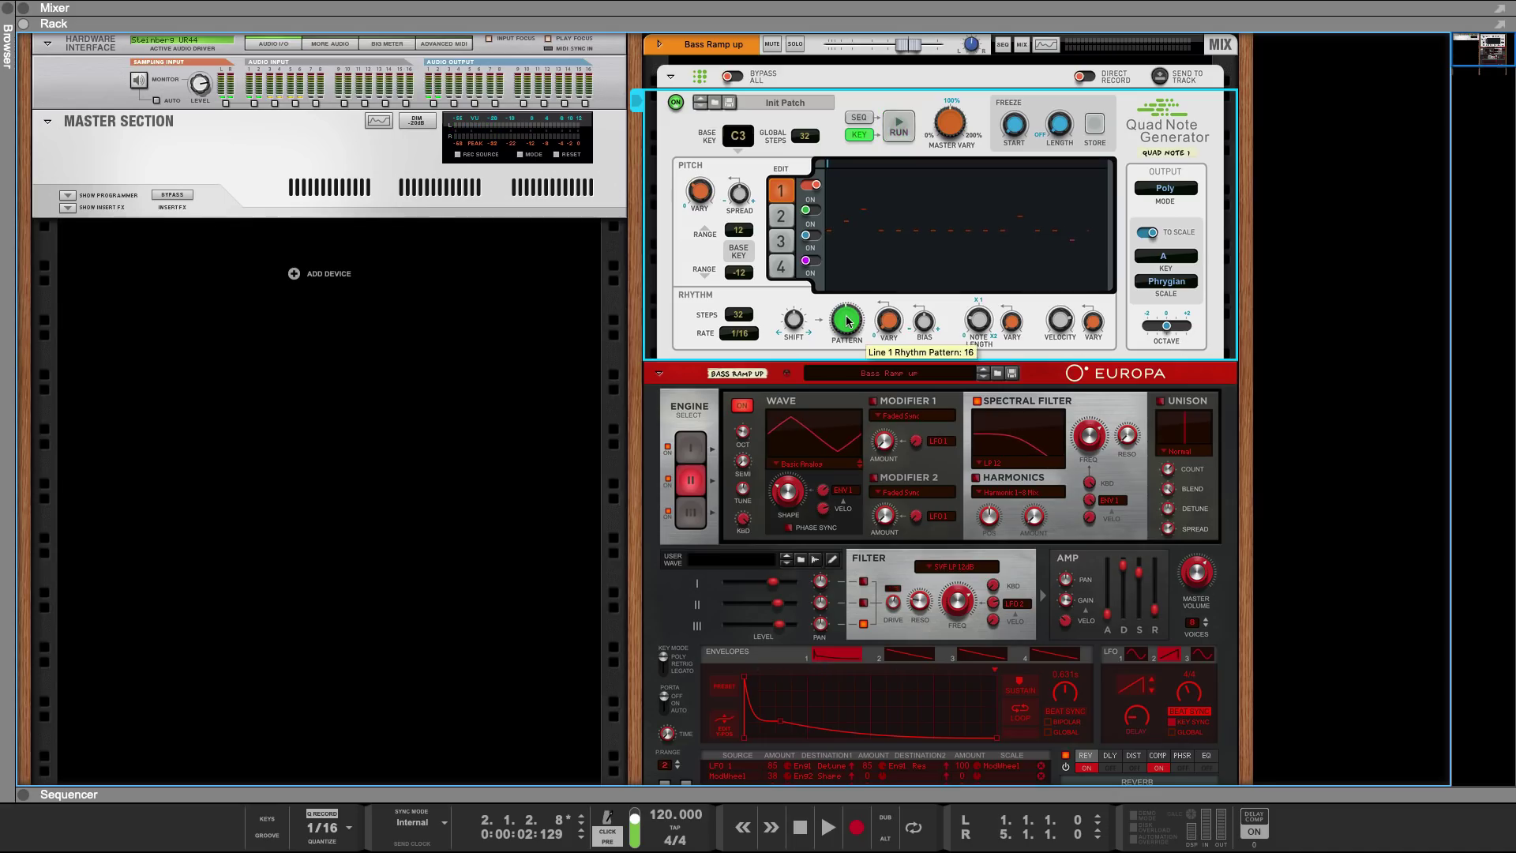
Step: Raise line 1's rhythm pattern value and set its pitch variation to 30%
left_click_drag(847, 319, 873, 272)
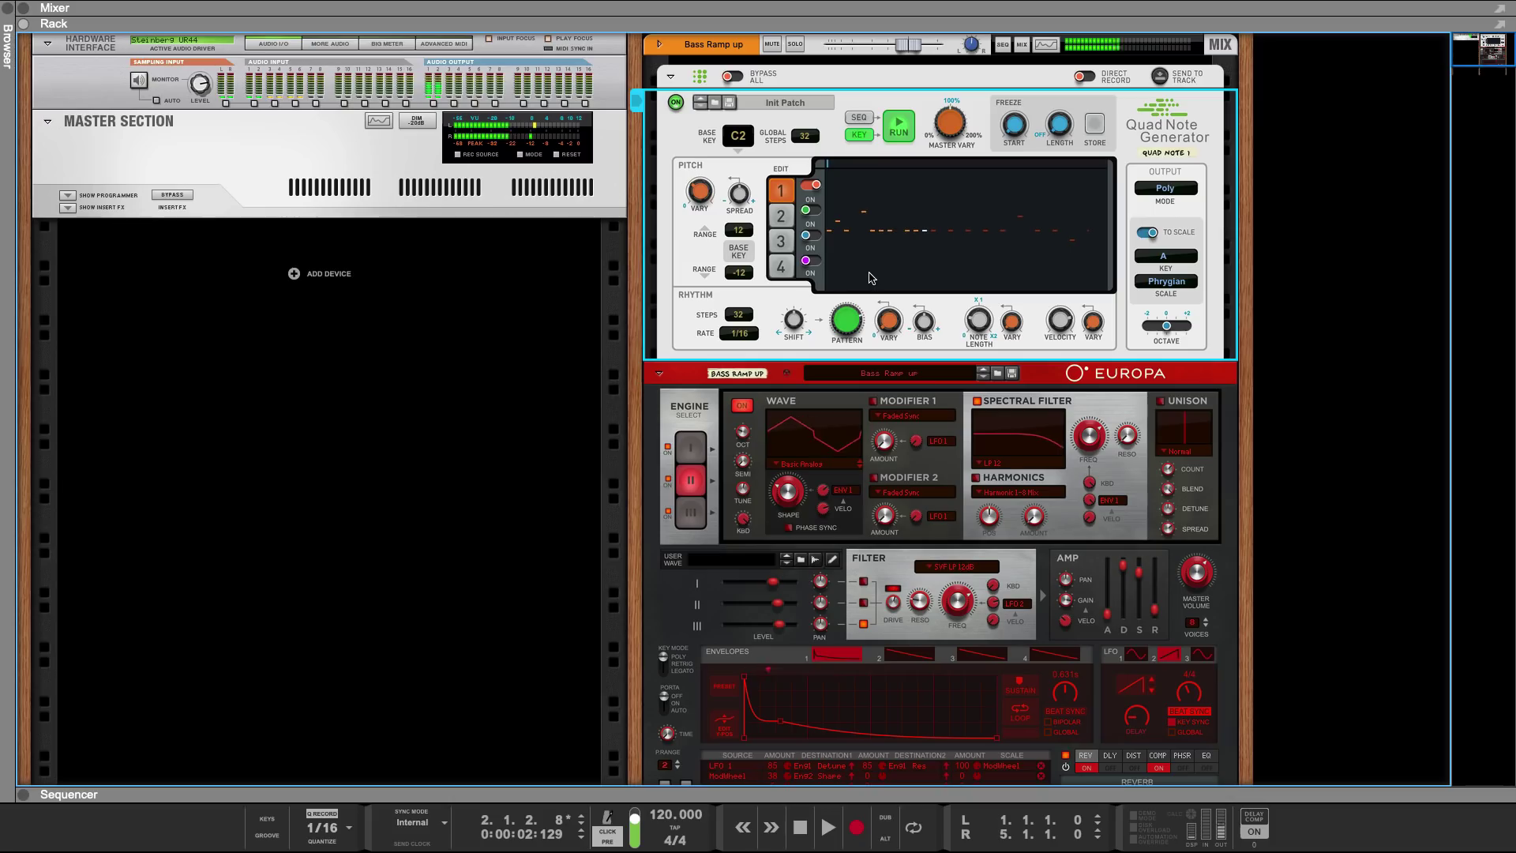
mouse_move(891, 325)
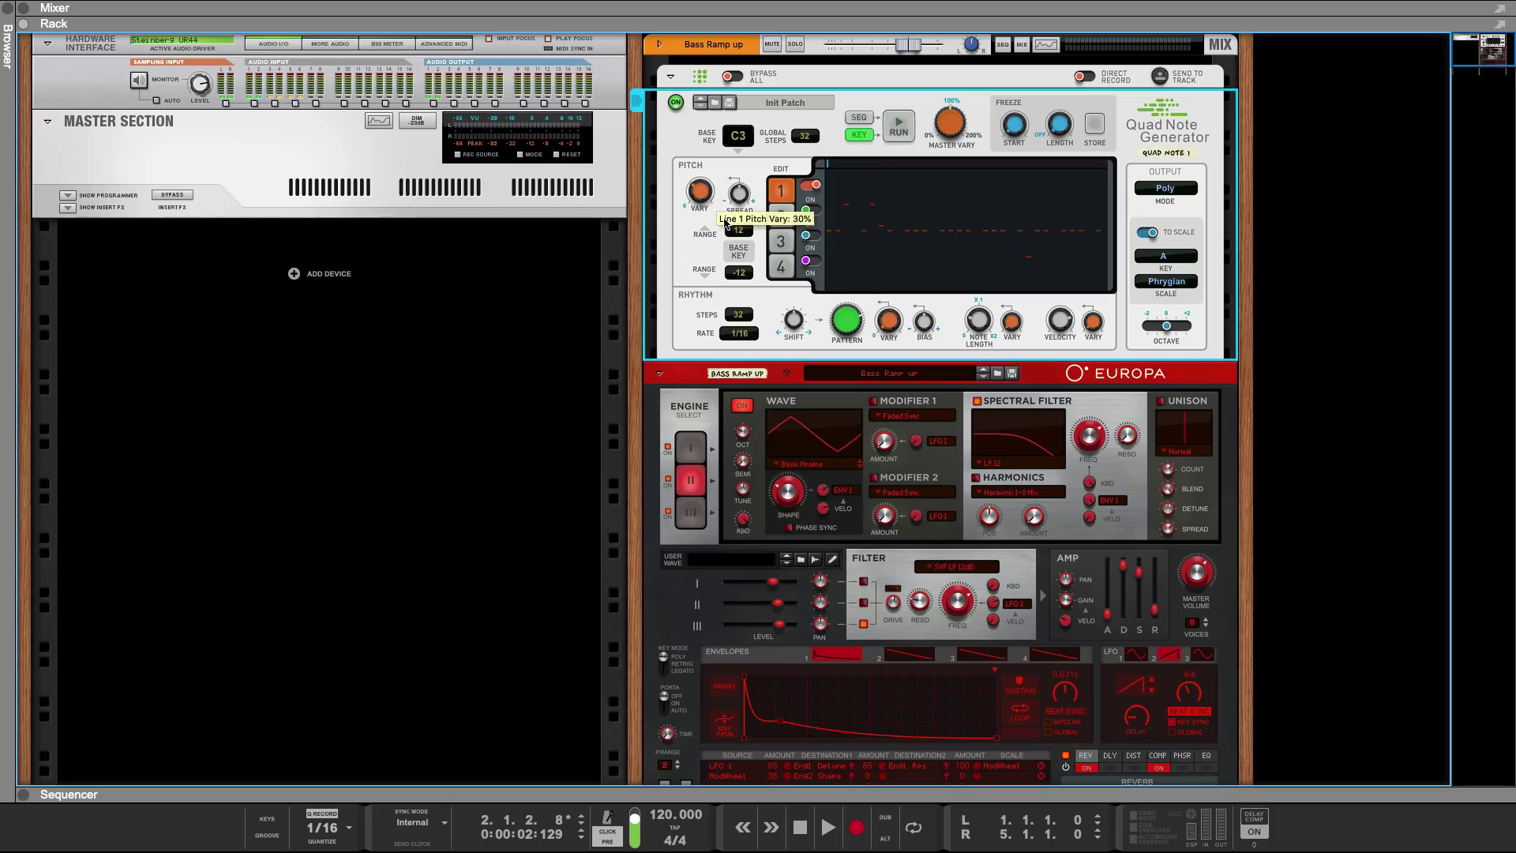
Step: Raise line 1's rhythm variation and note length variation
mouse_move(1009, 320)
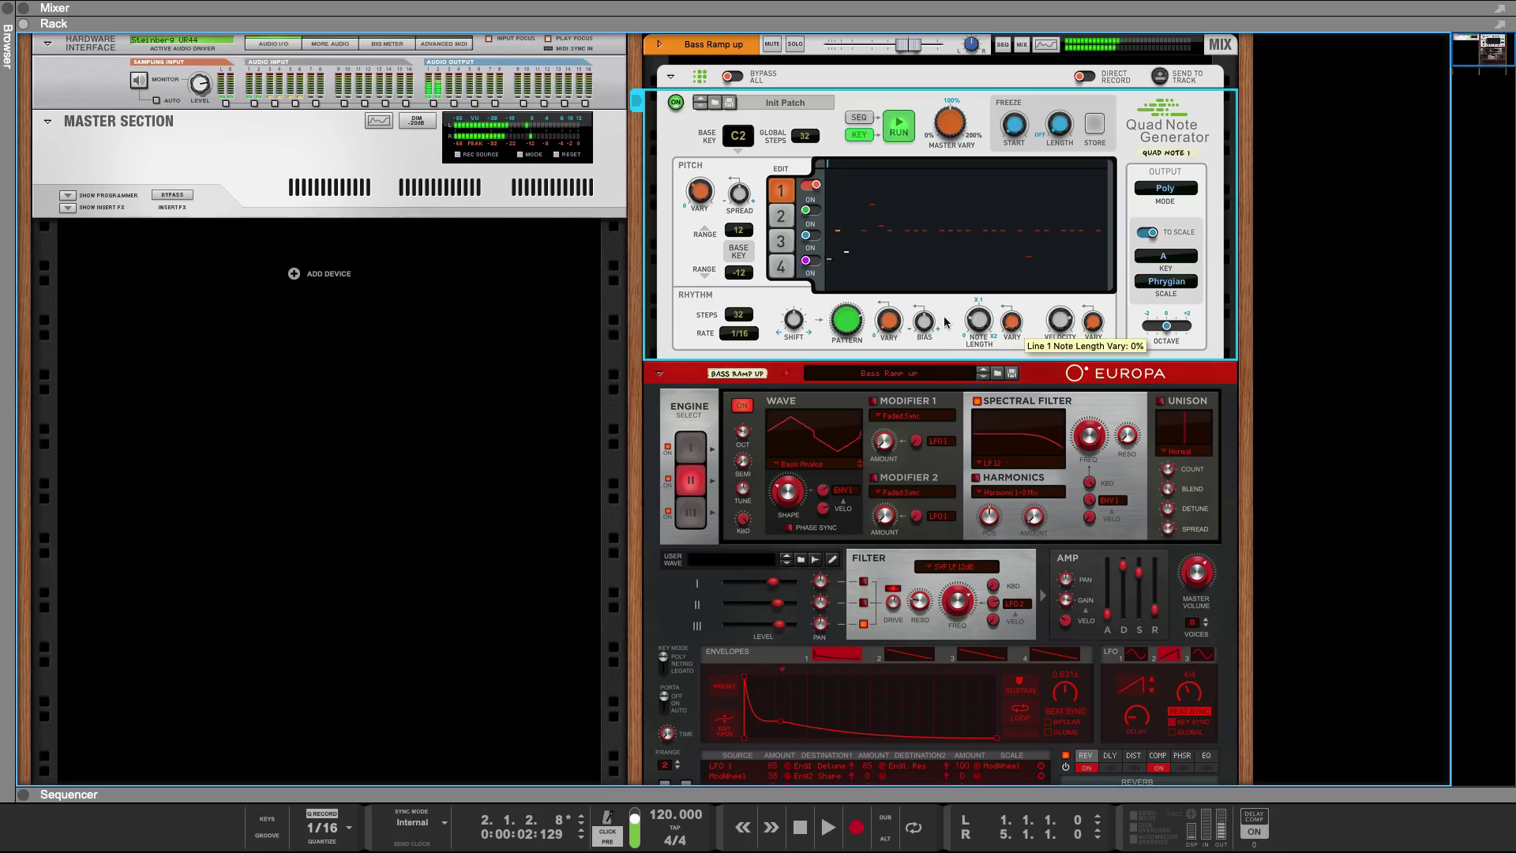
left_click_drag(890, 321, 922, 212)
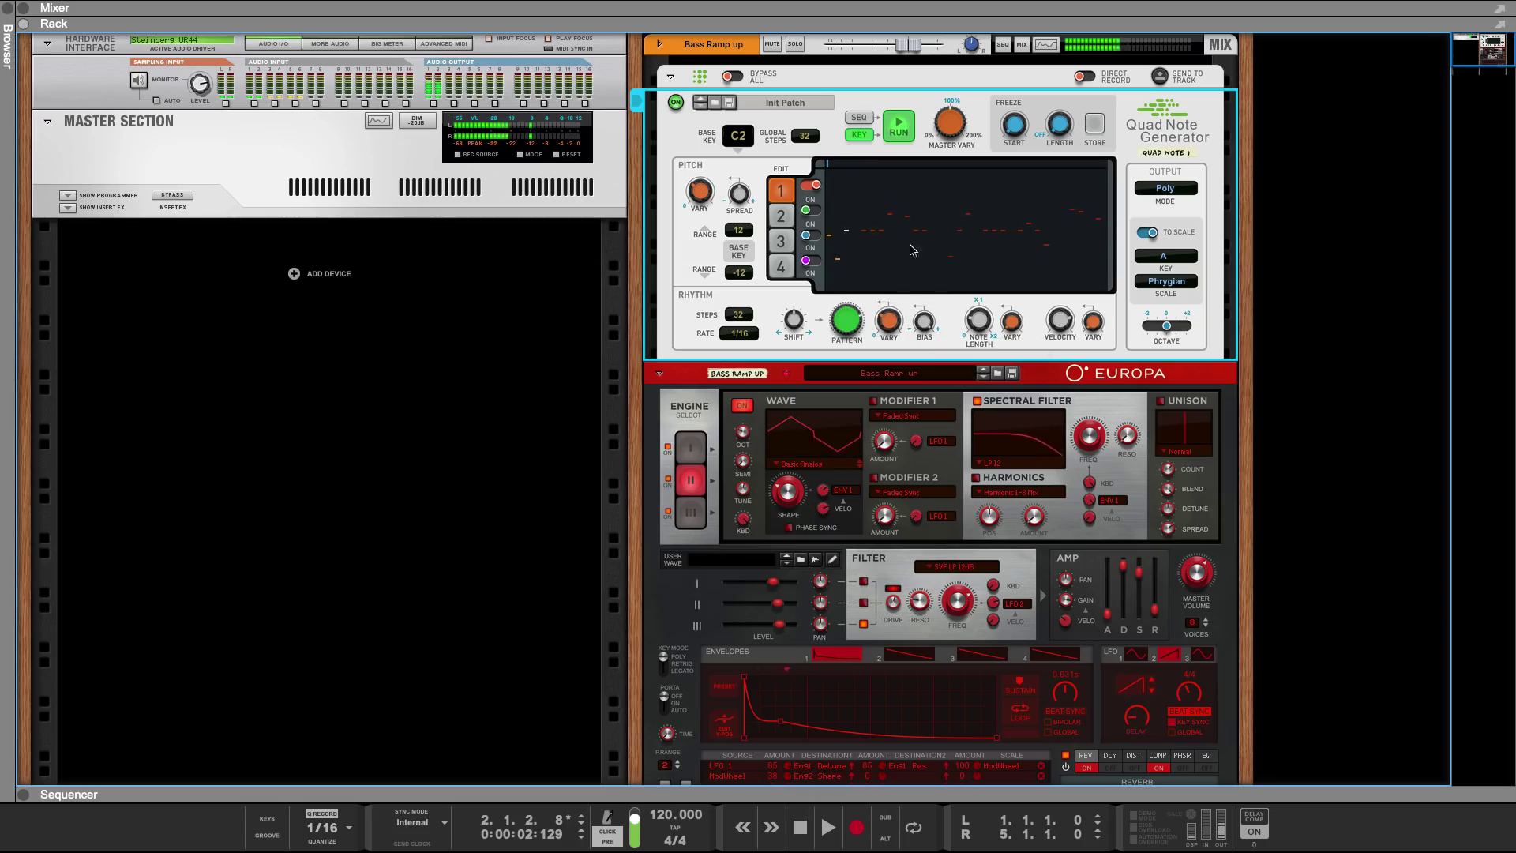
left_click_drag(891, 324, 894, 314)
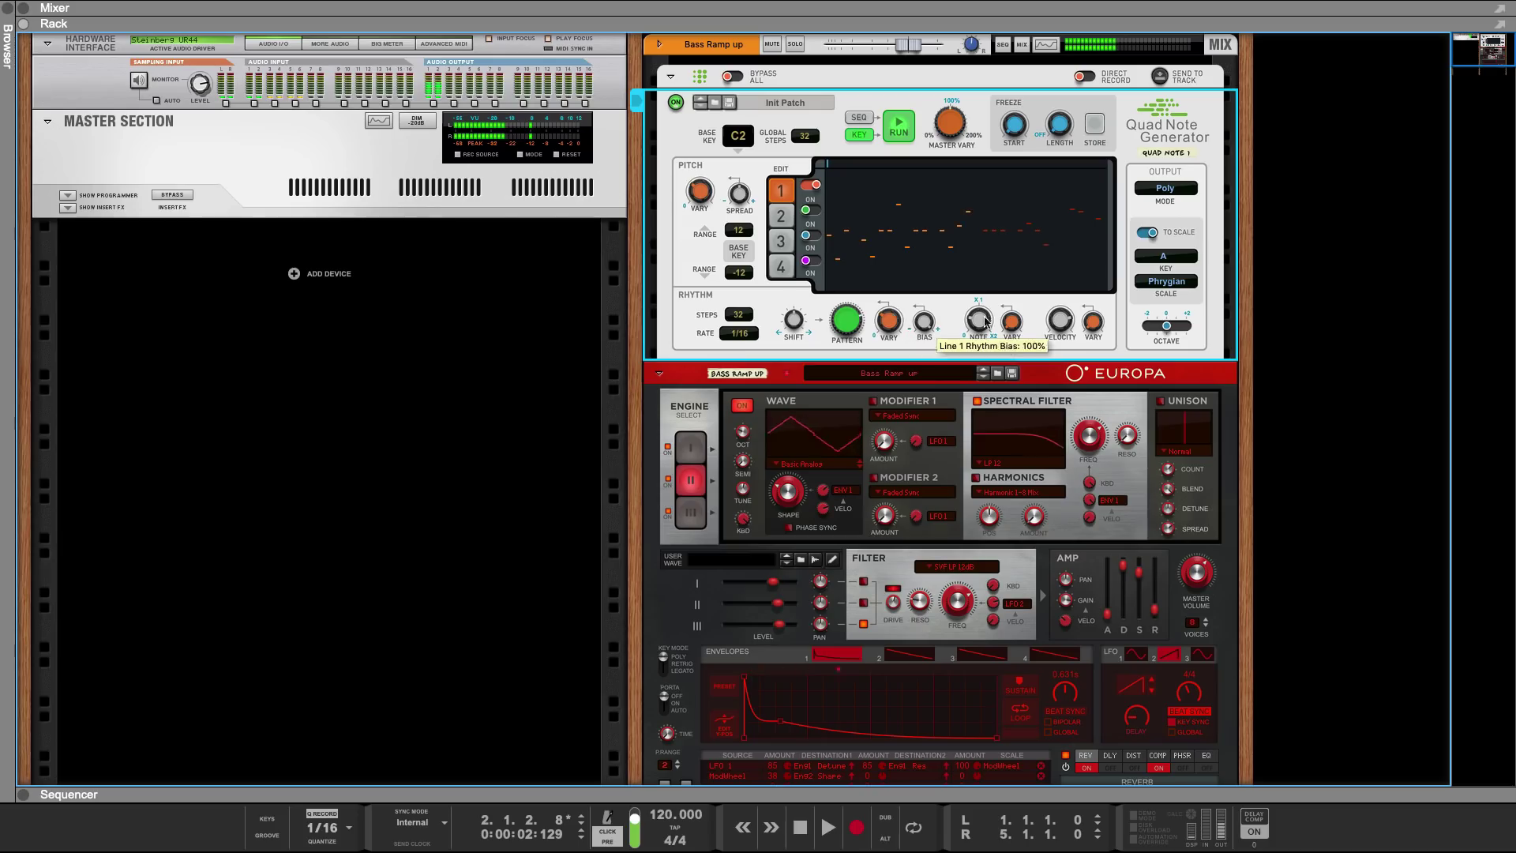
left_click_drag(1015, 320, 1019, 265)
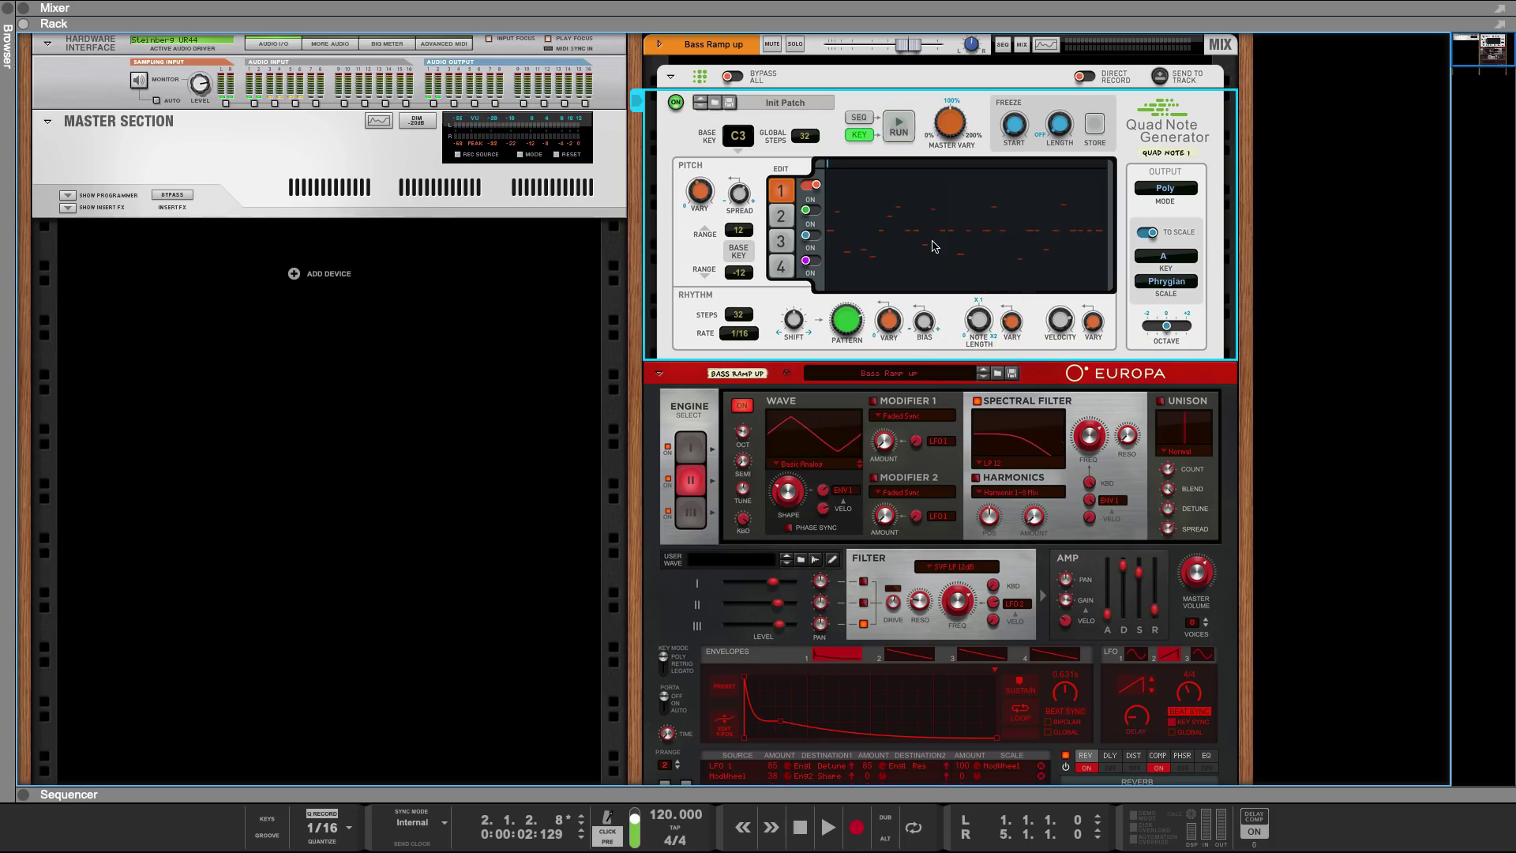
Step: Map Master Vary to Knob 1 of the Akai MPK249 with a remote override mapping
right_click(950, 129)
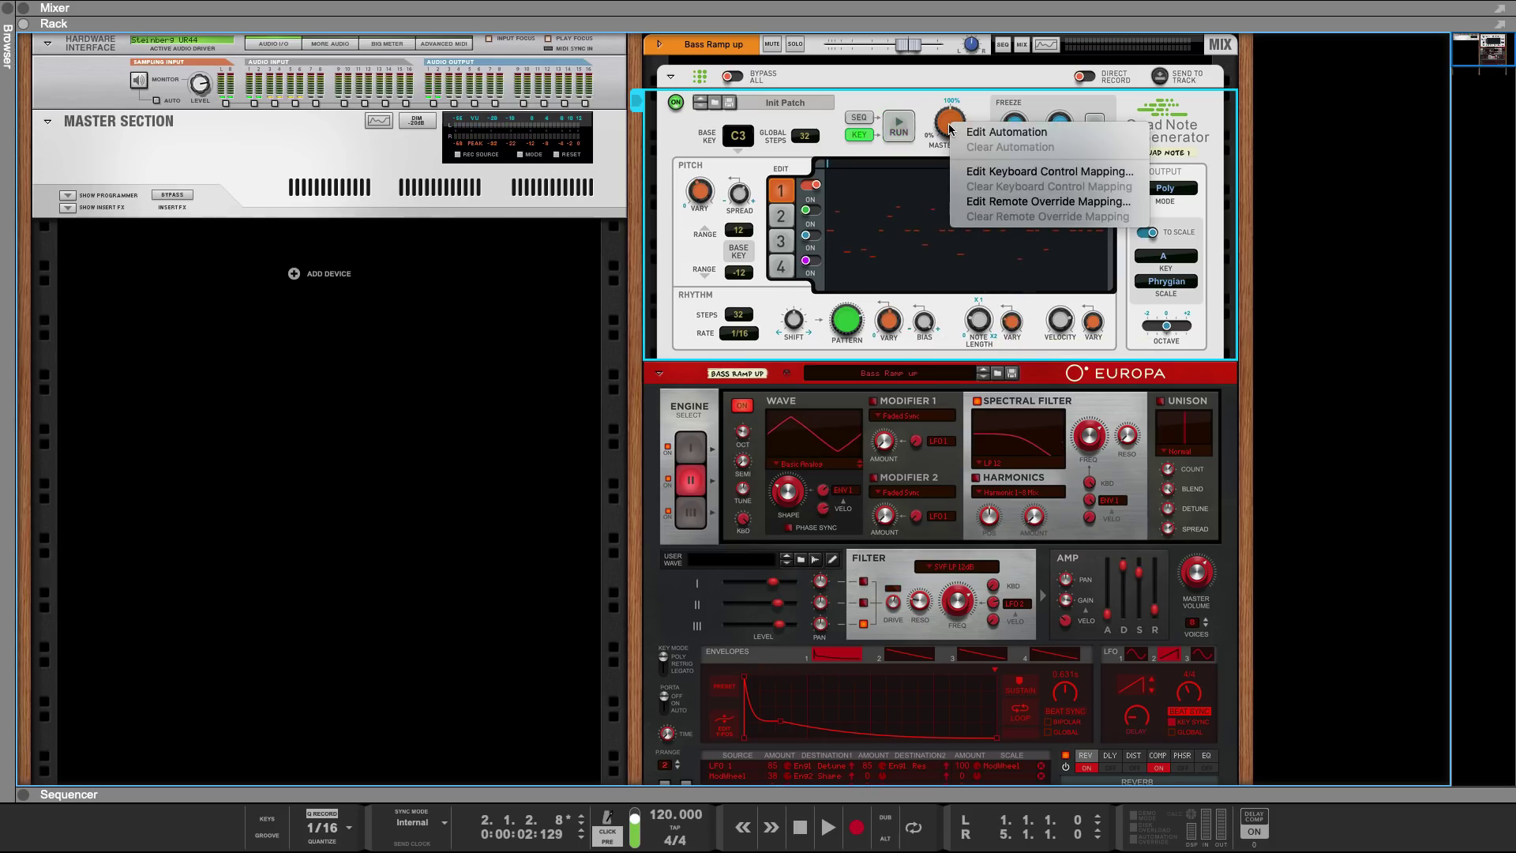
left_click(977, 202)
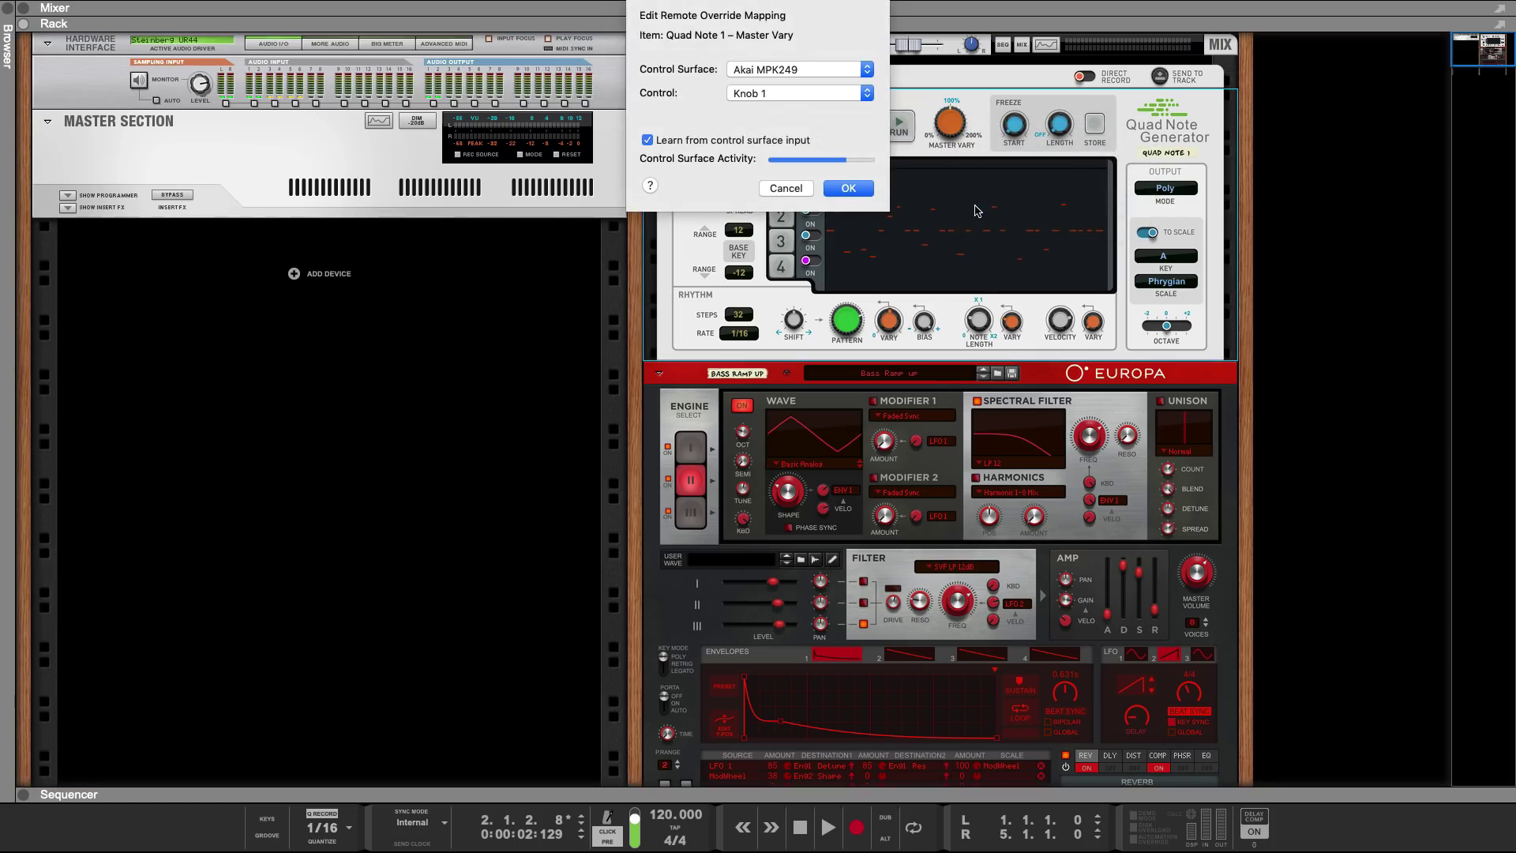
key("Return")
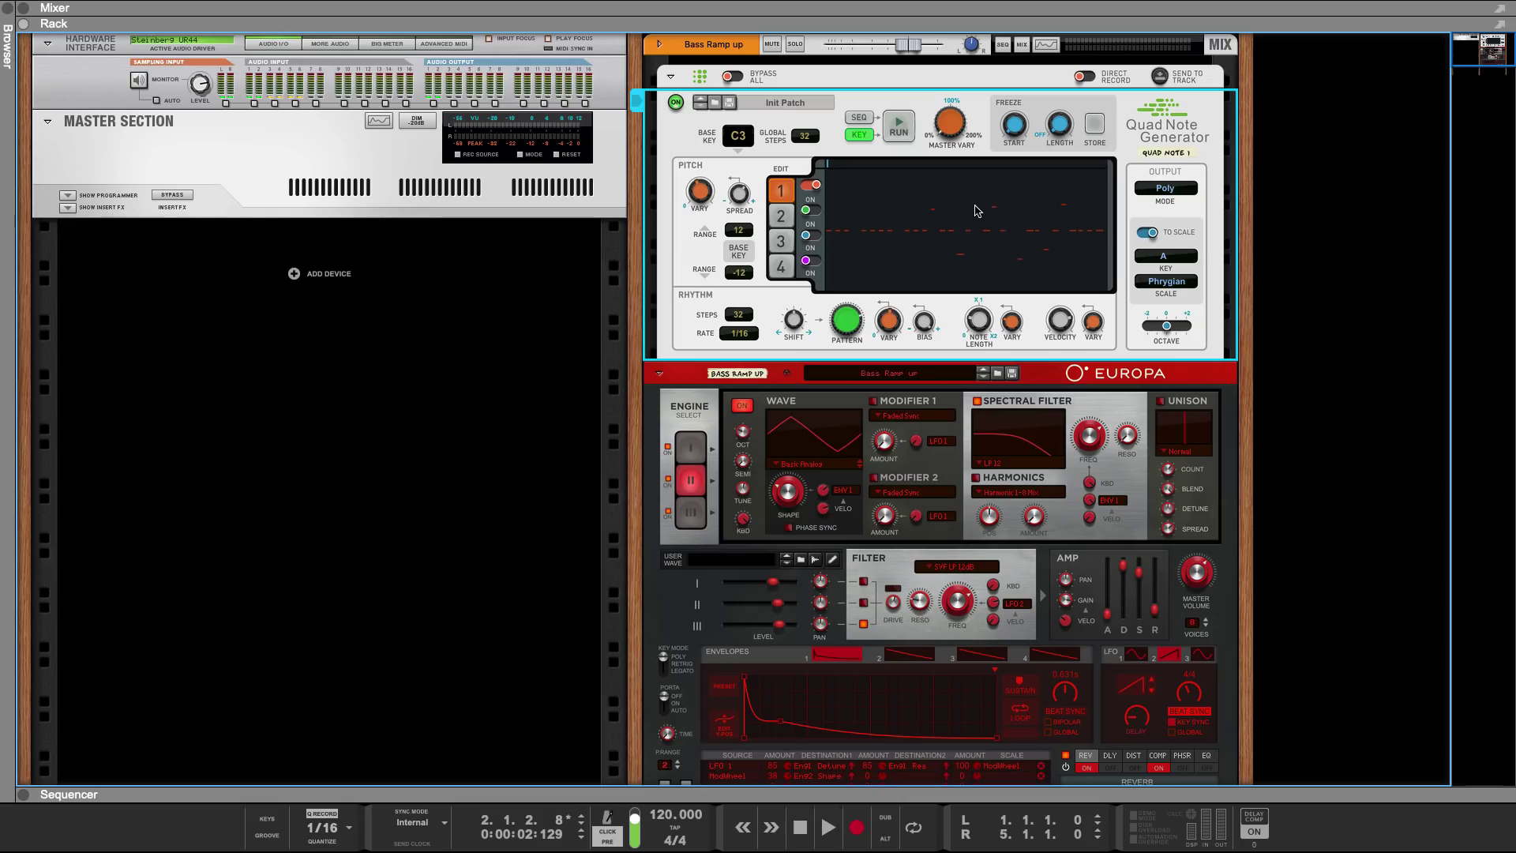
Step: Increase the Freeze Length of the Quad Note Generator
left_click(742, 541)
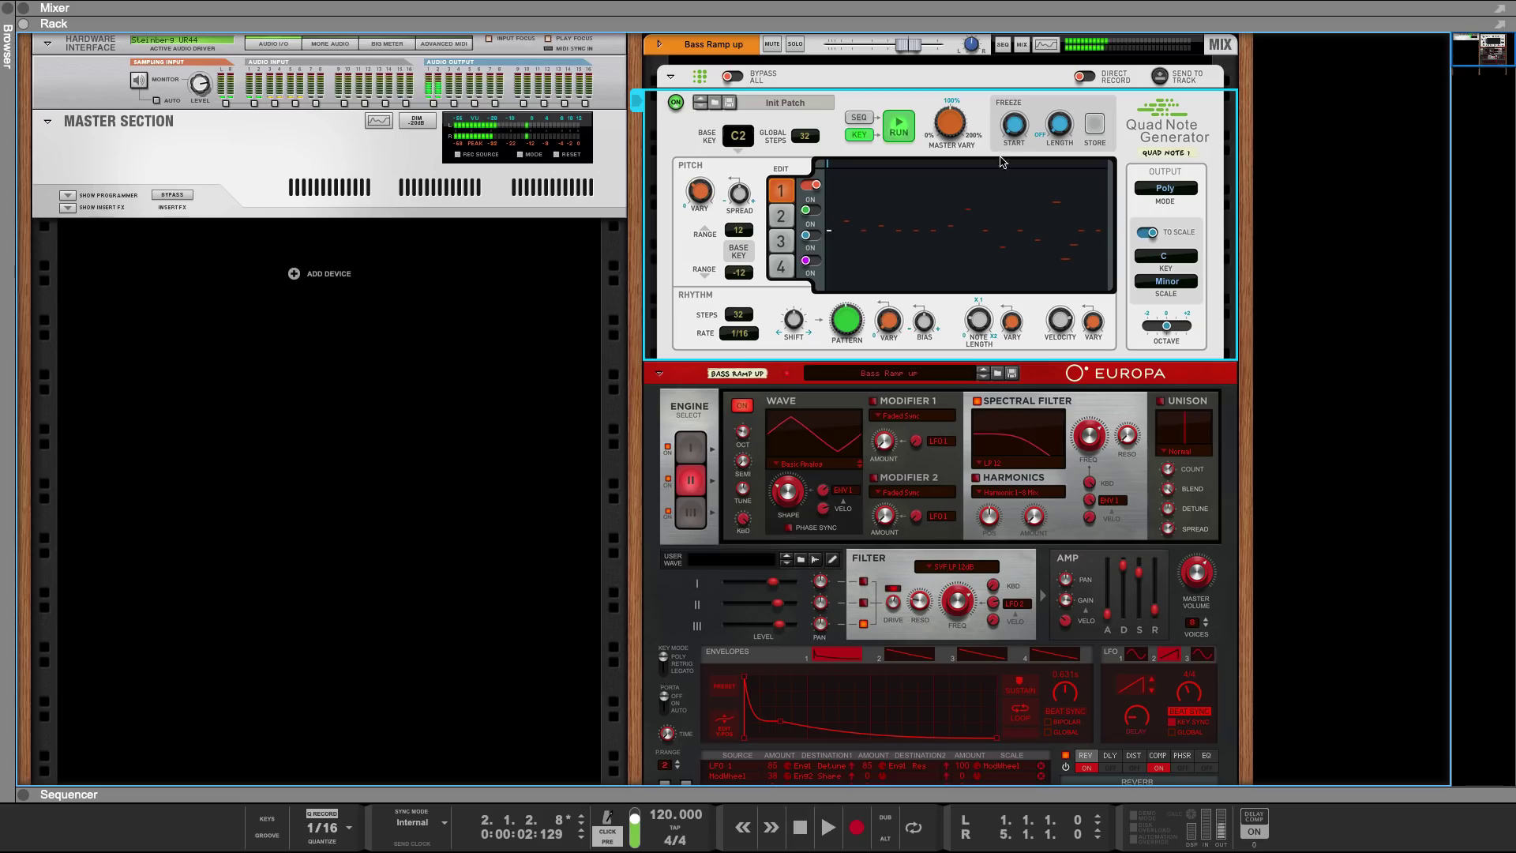
left_click_drag(1058, 126, 1063, 73)
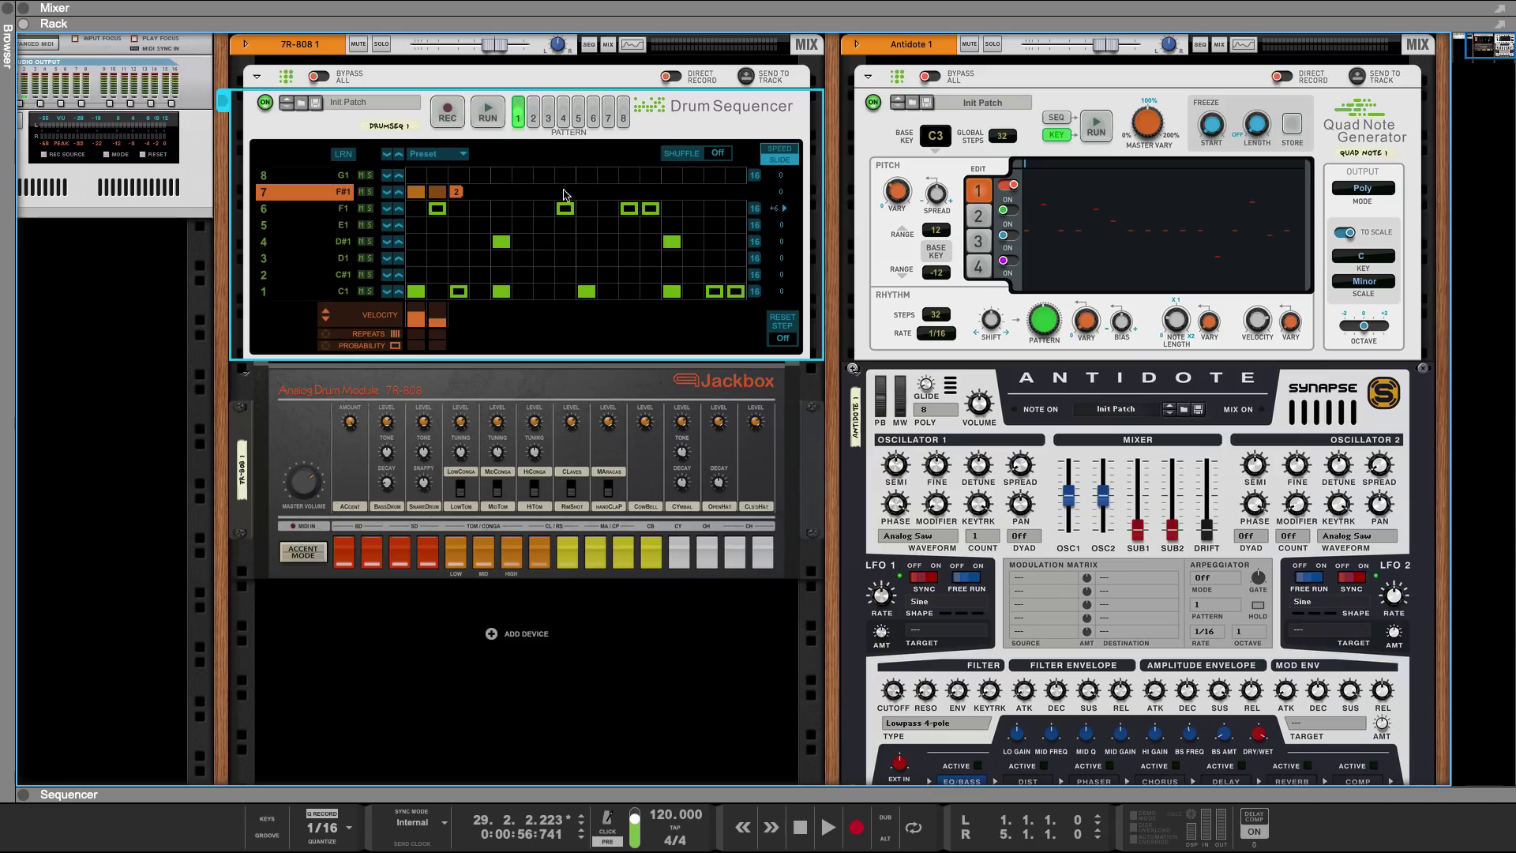
Step: Select the drum sequencer's F1 lane and audition its pattern
left_click(287, 211)
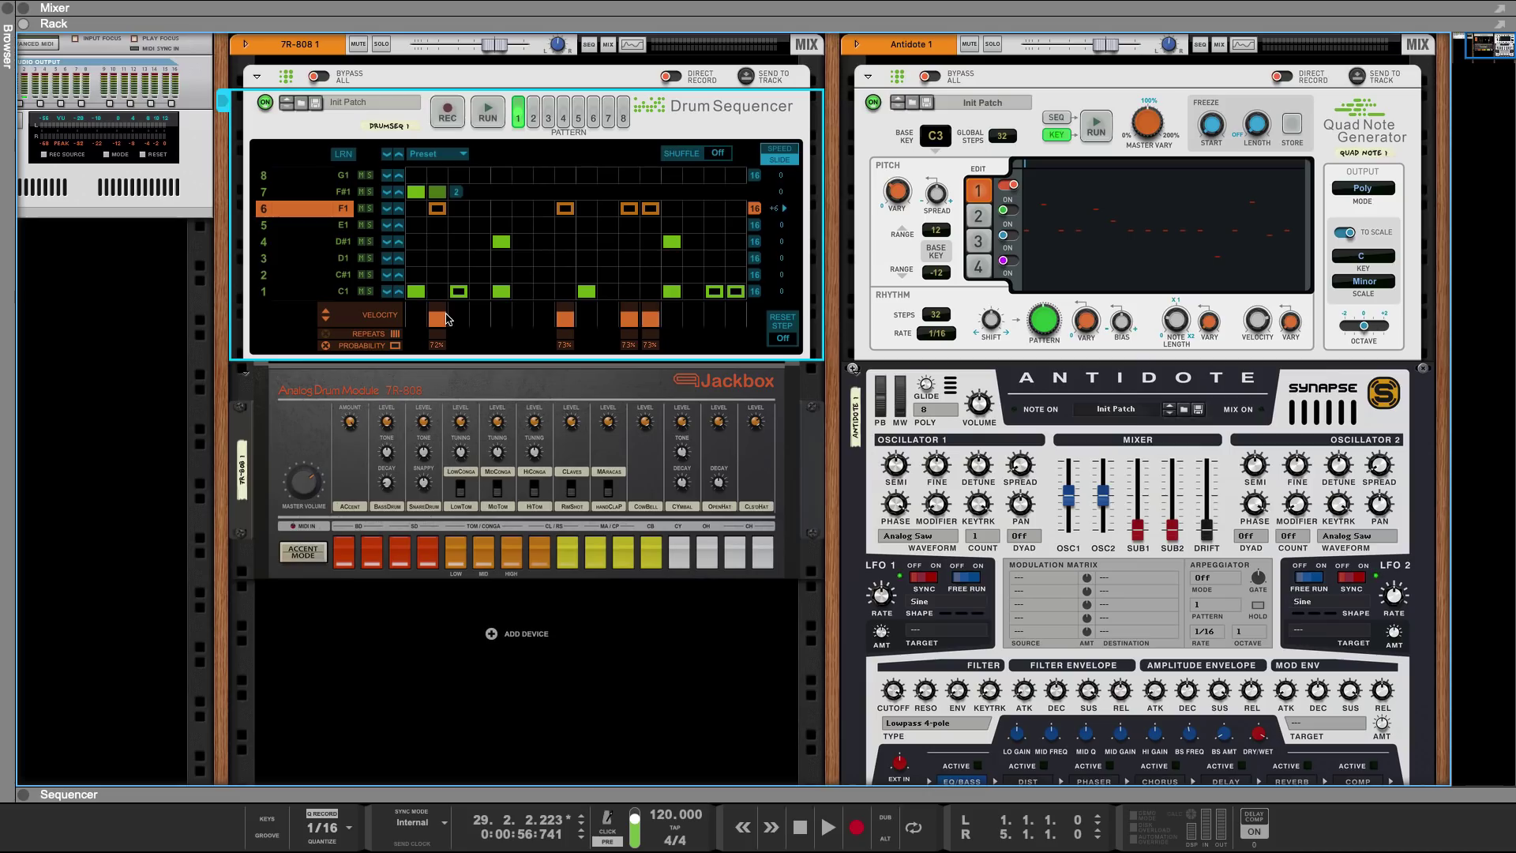
key("space")
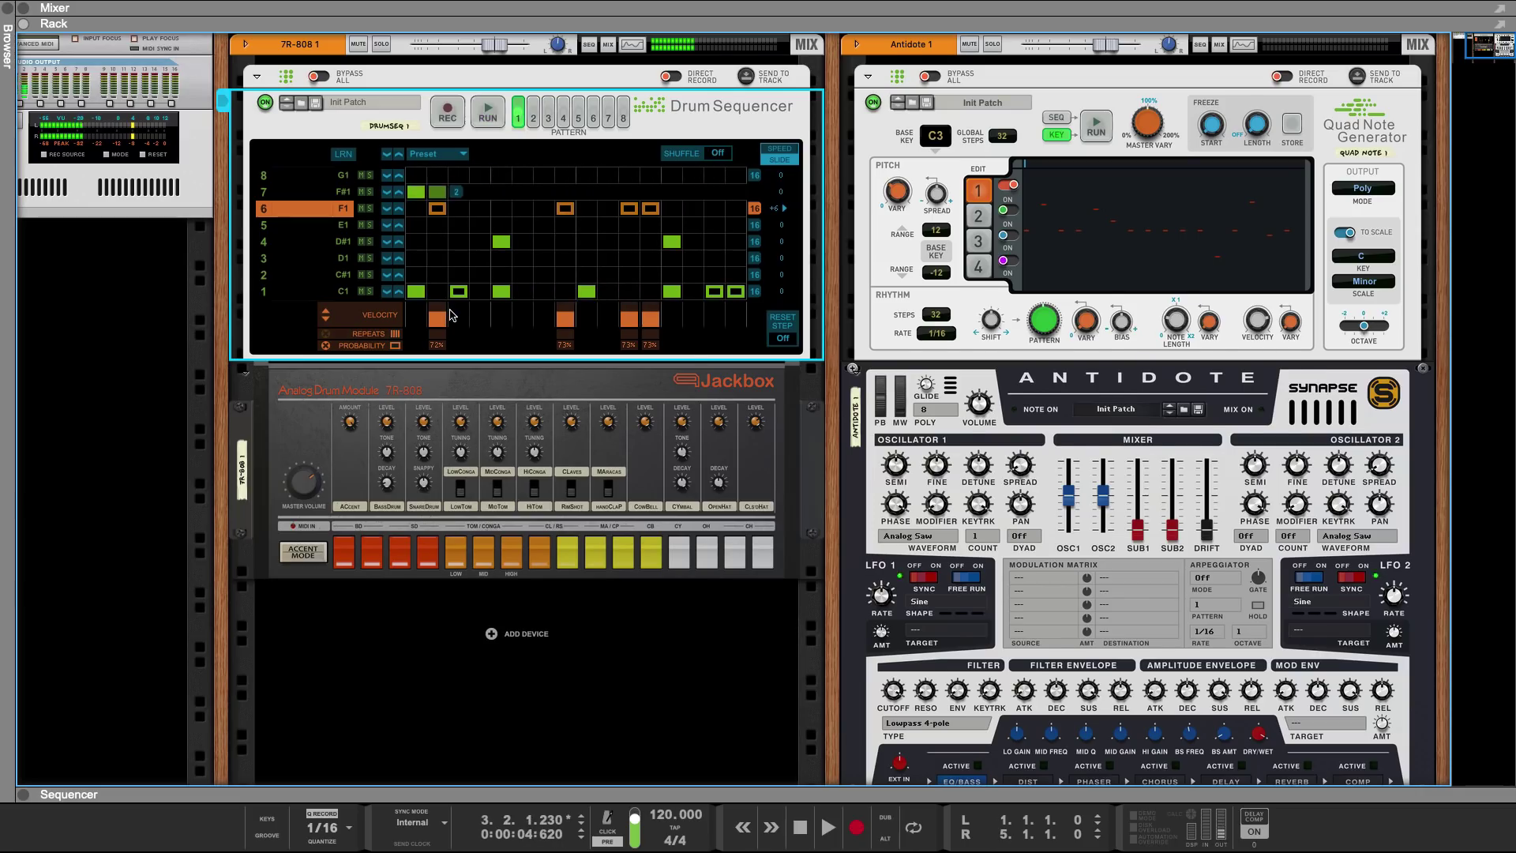
Step: Set the count of Antidote's oscillator 1 to 12
left_click(1163, 369)
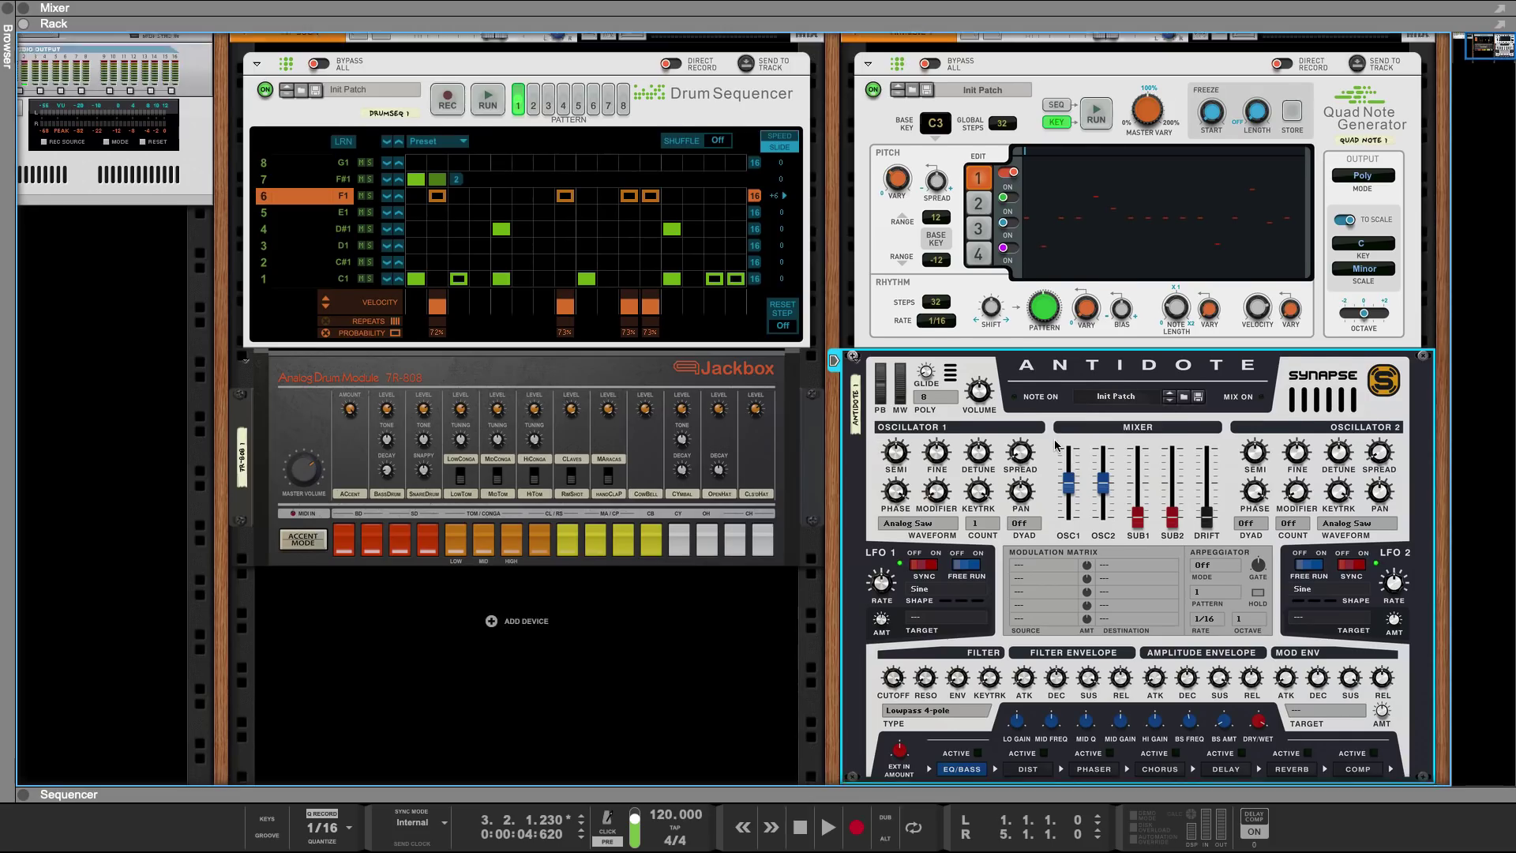
scroll(1027, 443, "down", 2)
scroll(1019, 423, "up", 1)
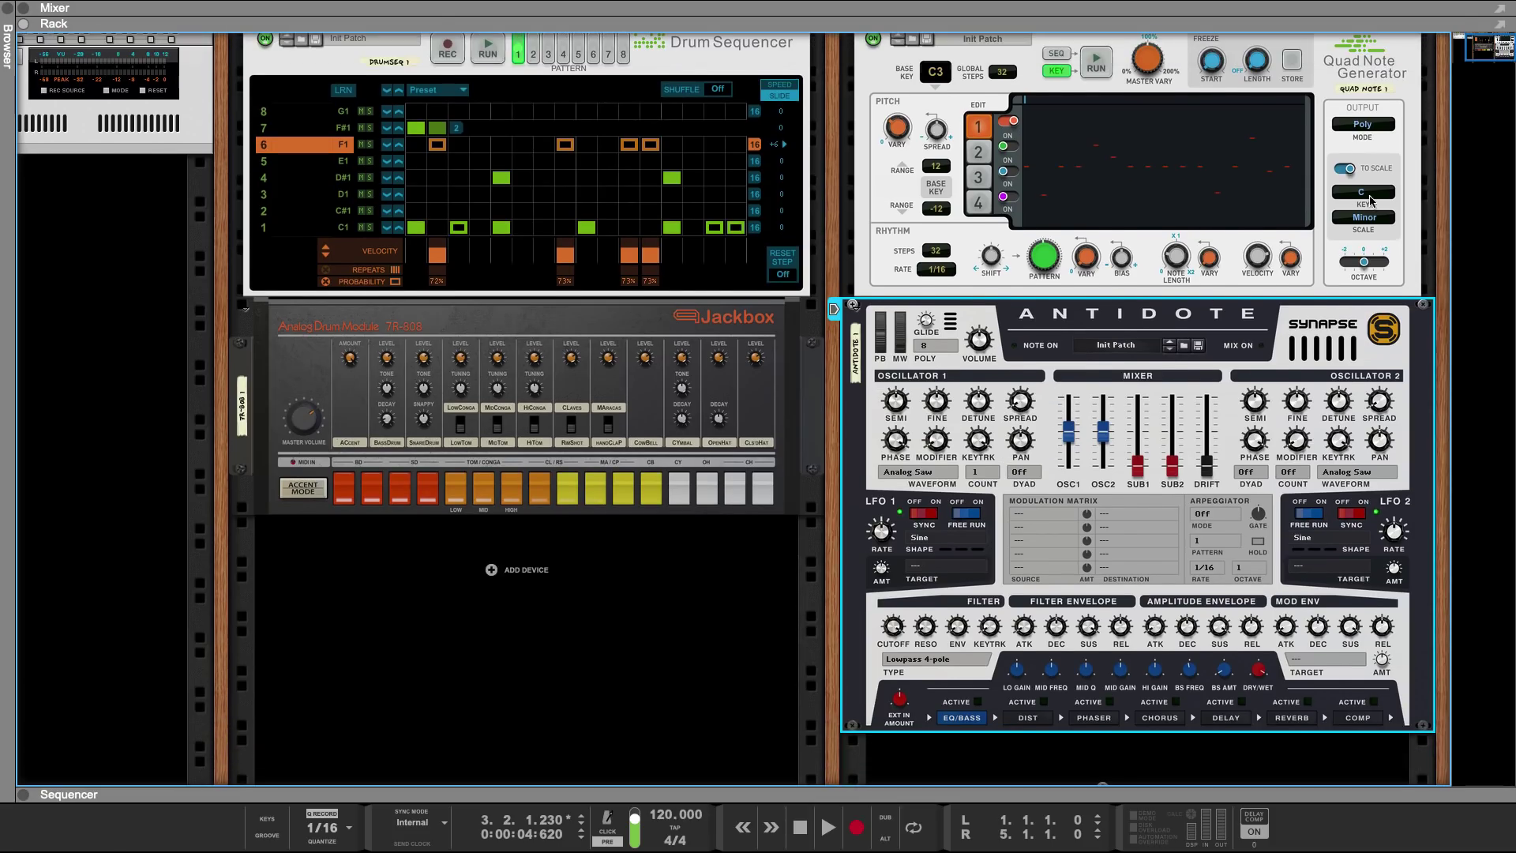
scroll(1310, 213, "up", 3)
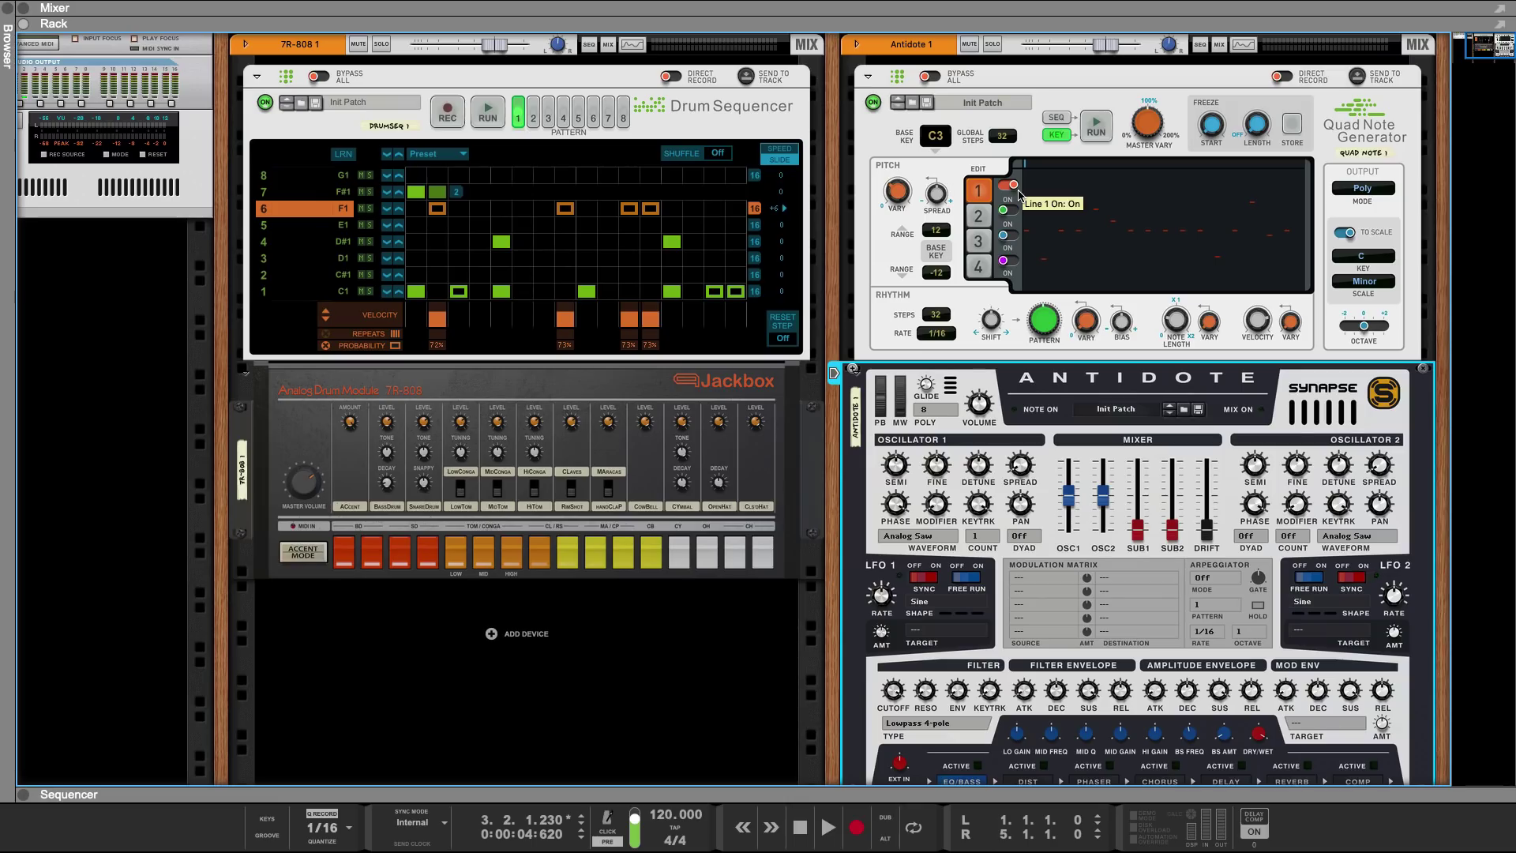
scroll(1026, 229, "down", 1)
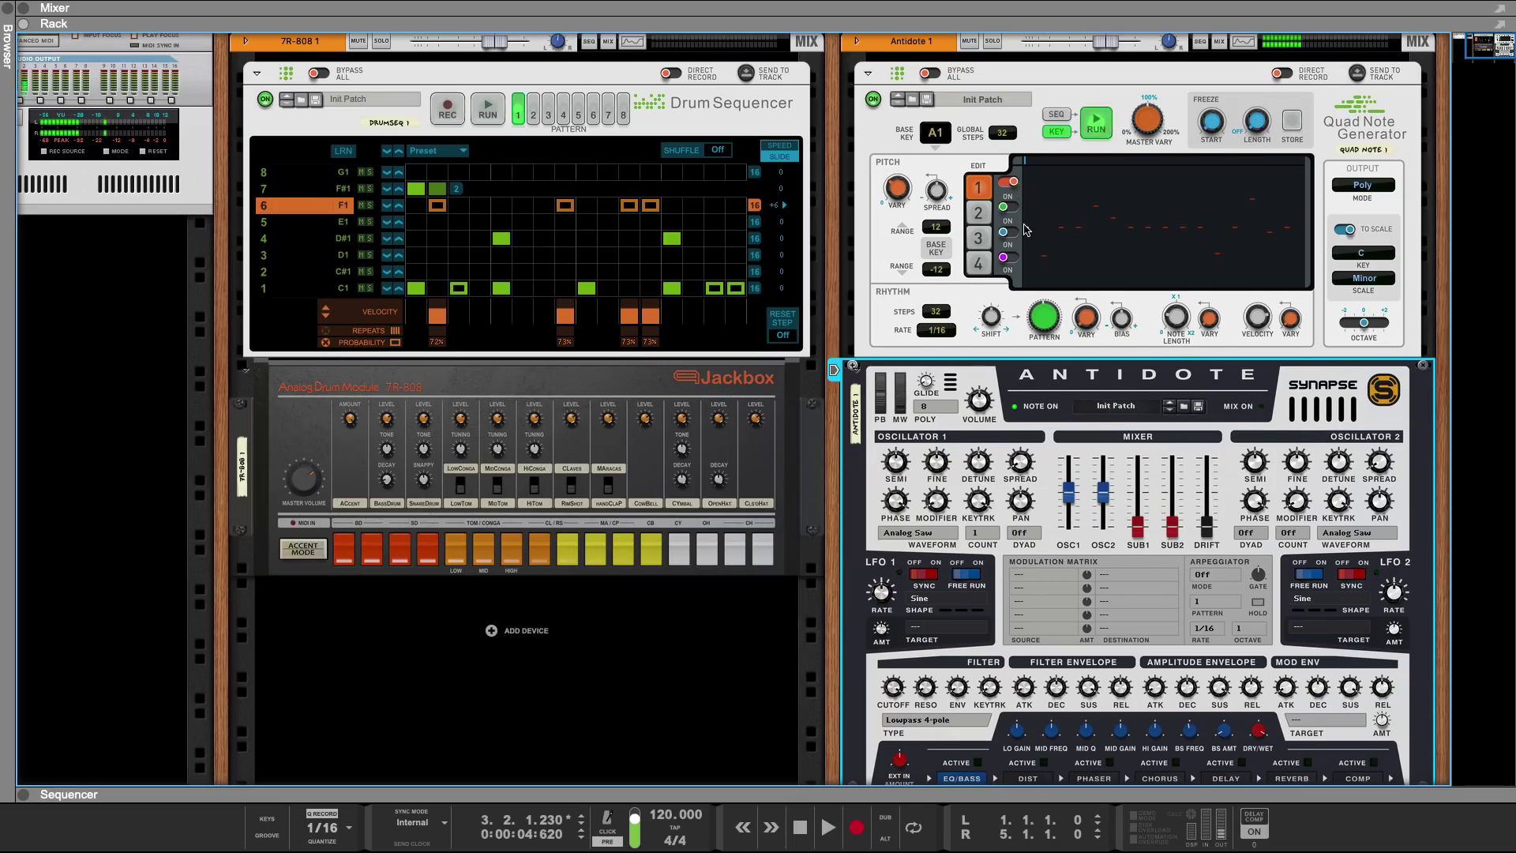
left_click(986, 532)
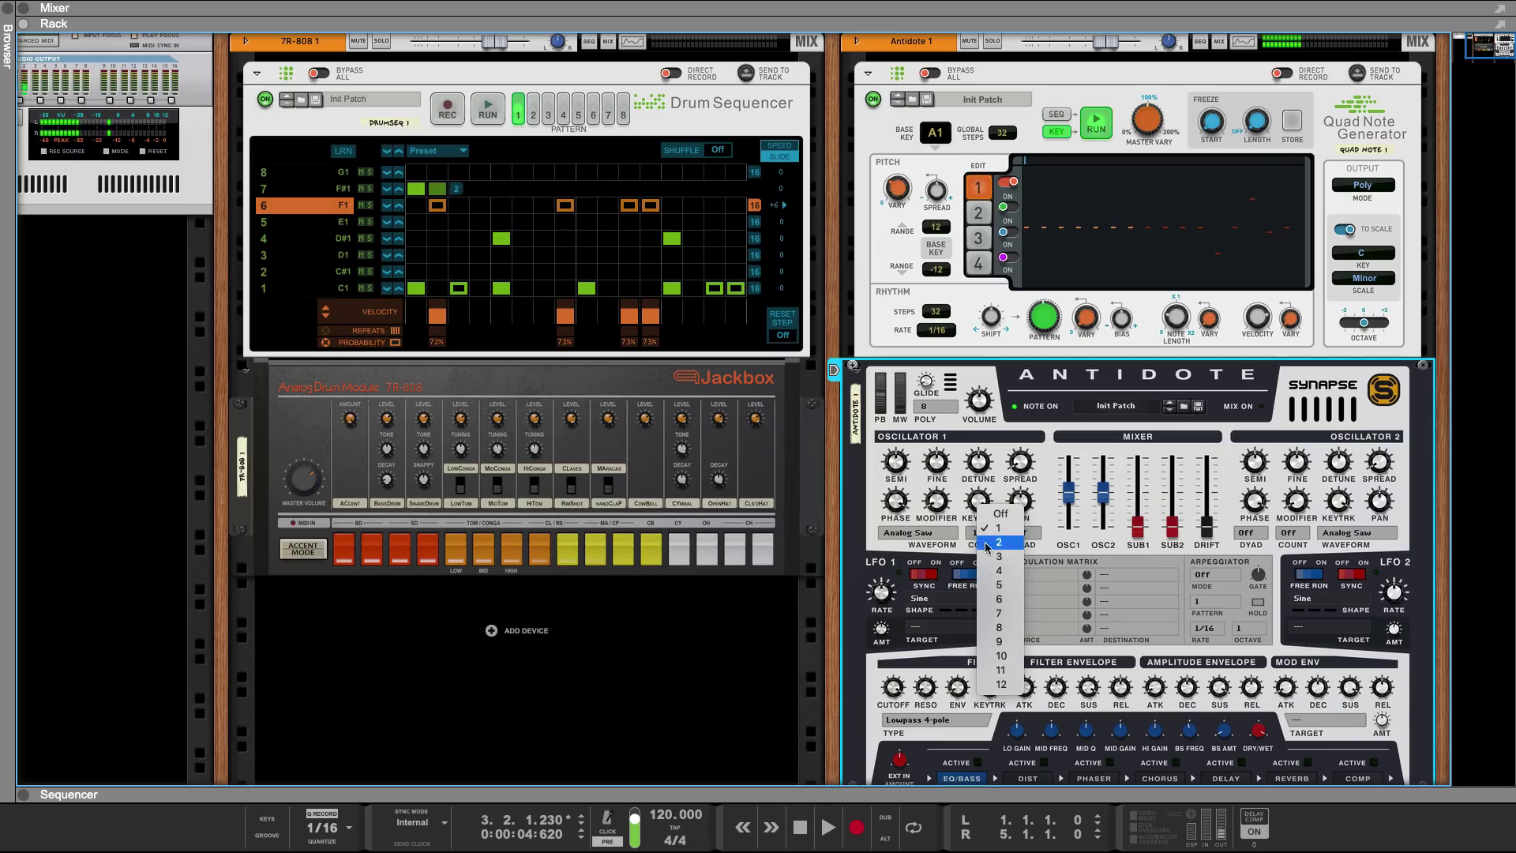
left_click(1000, 684)
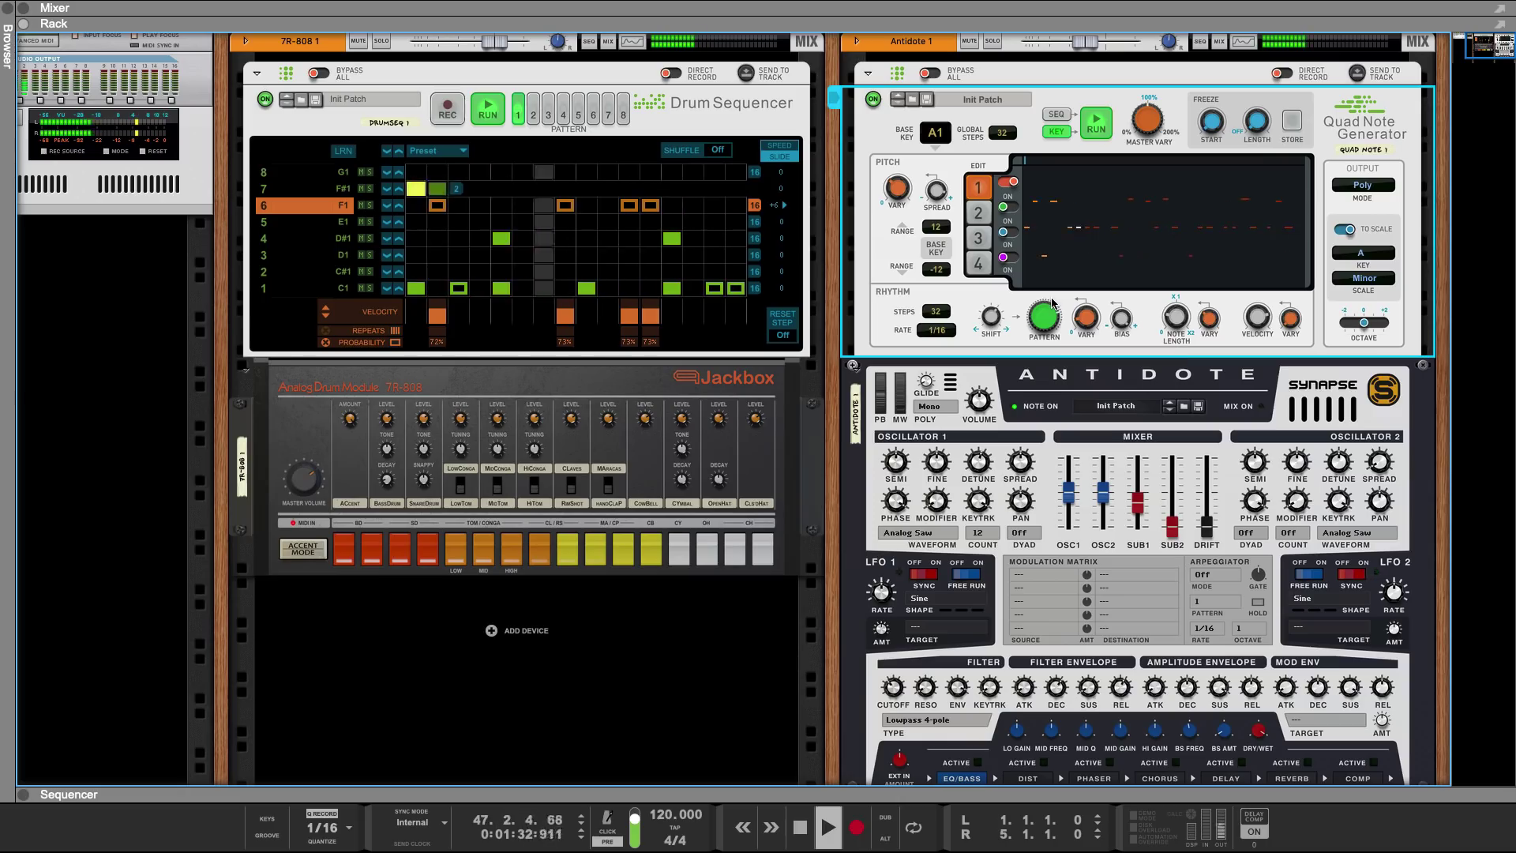
Step: Stop playback, return to the song start and record a performance about four bars long on the Antidote track
key("space")
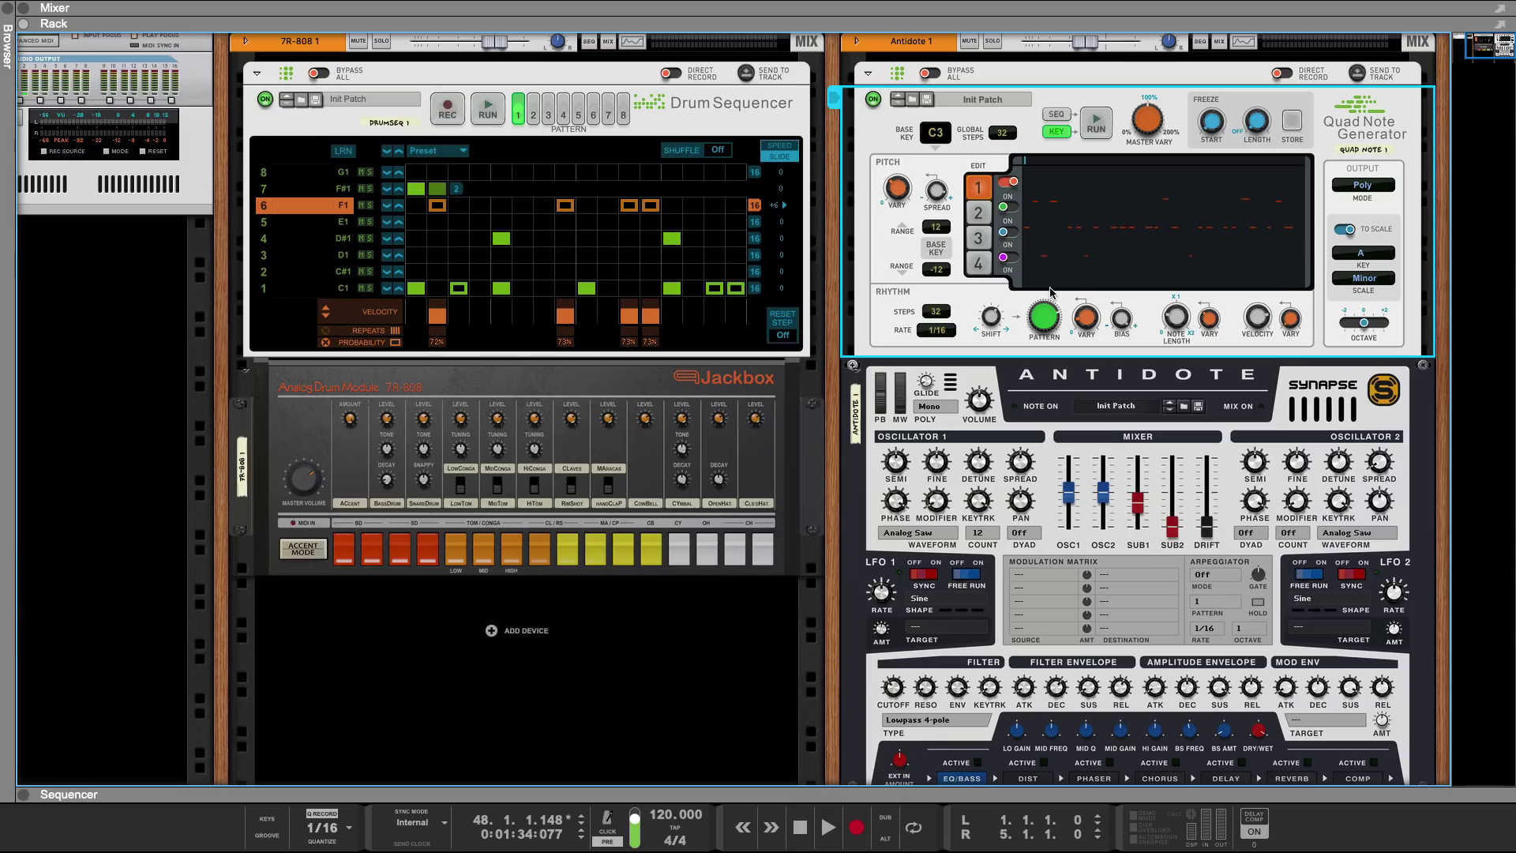
key("shift+Return")
key("F7")
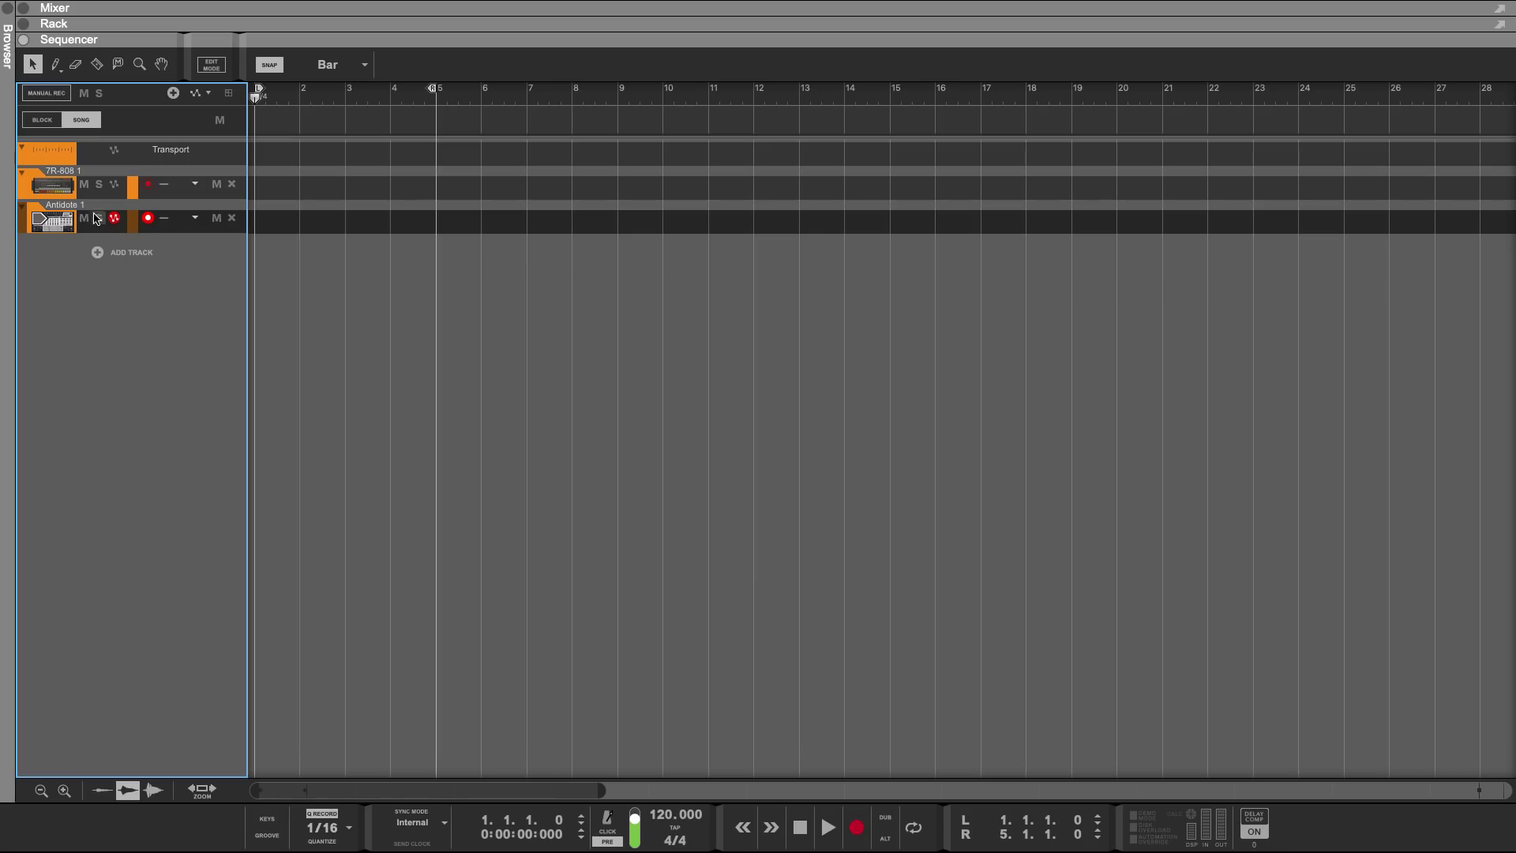
key("ctrl+Return")
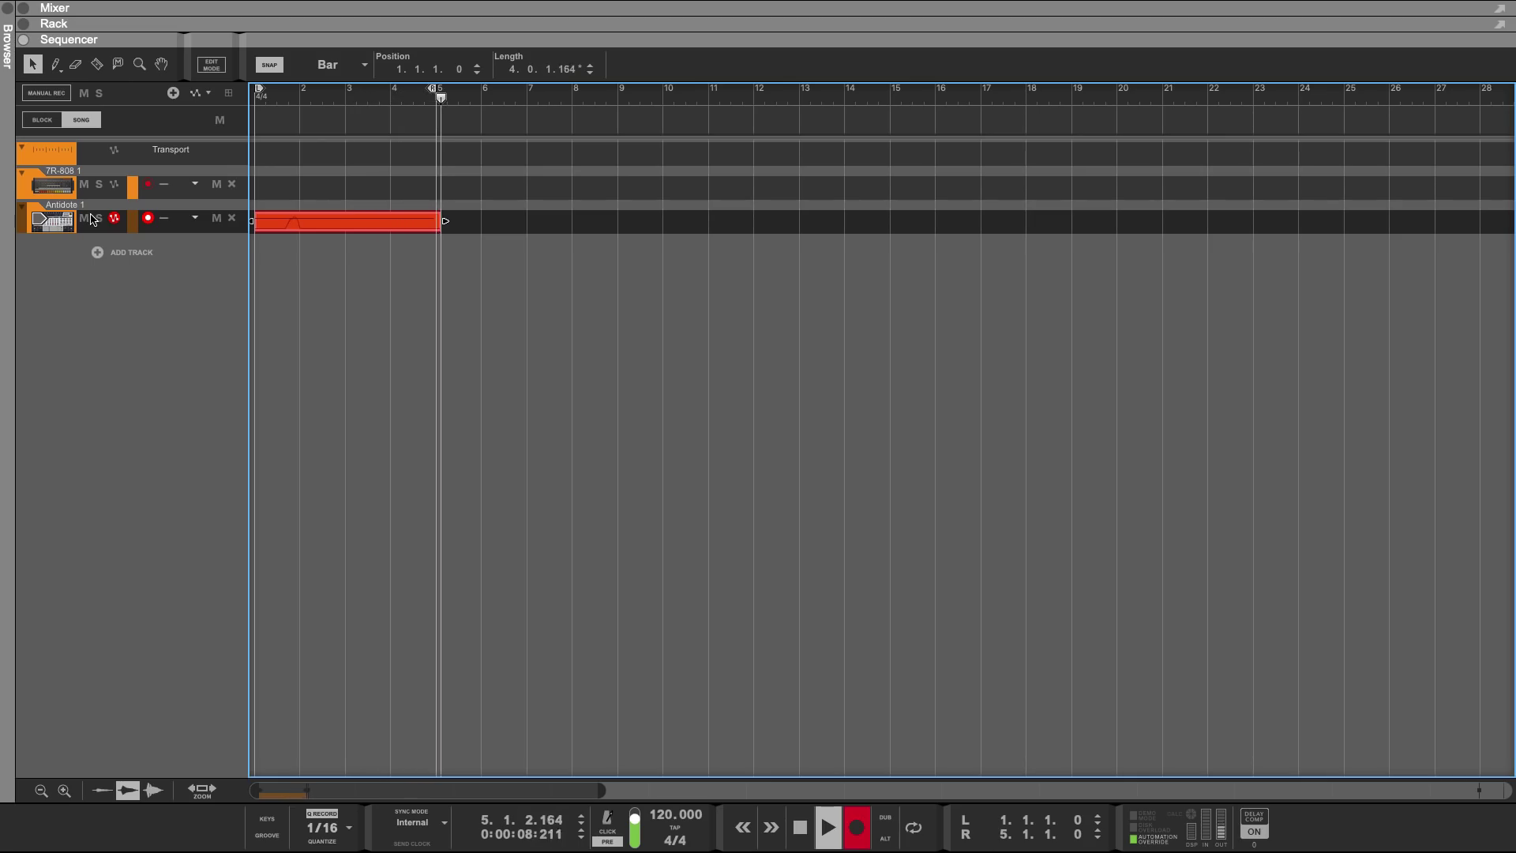
key("space")
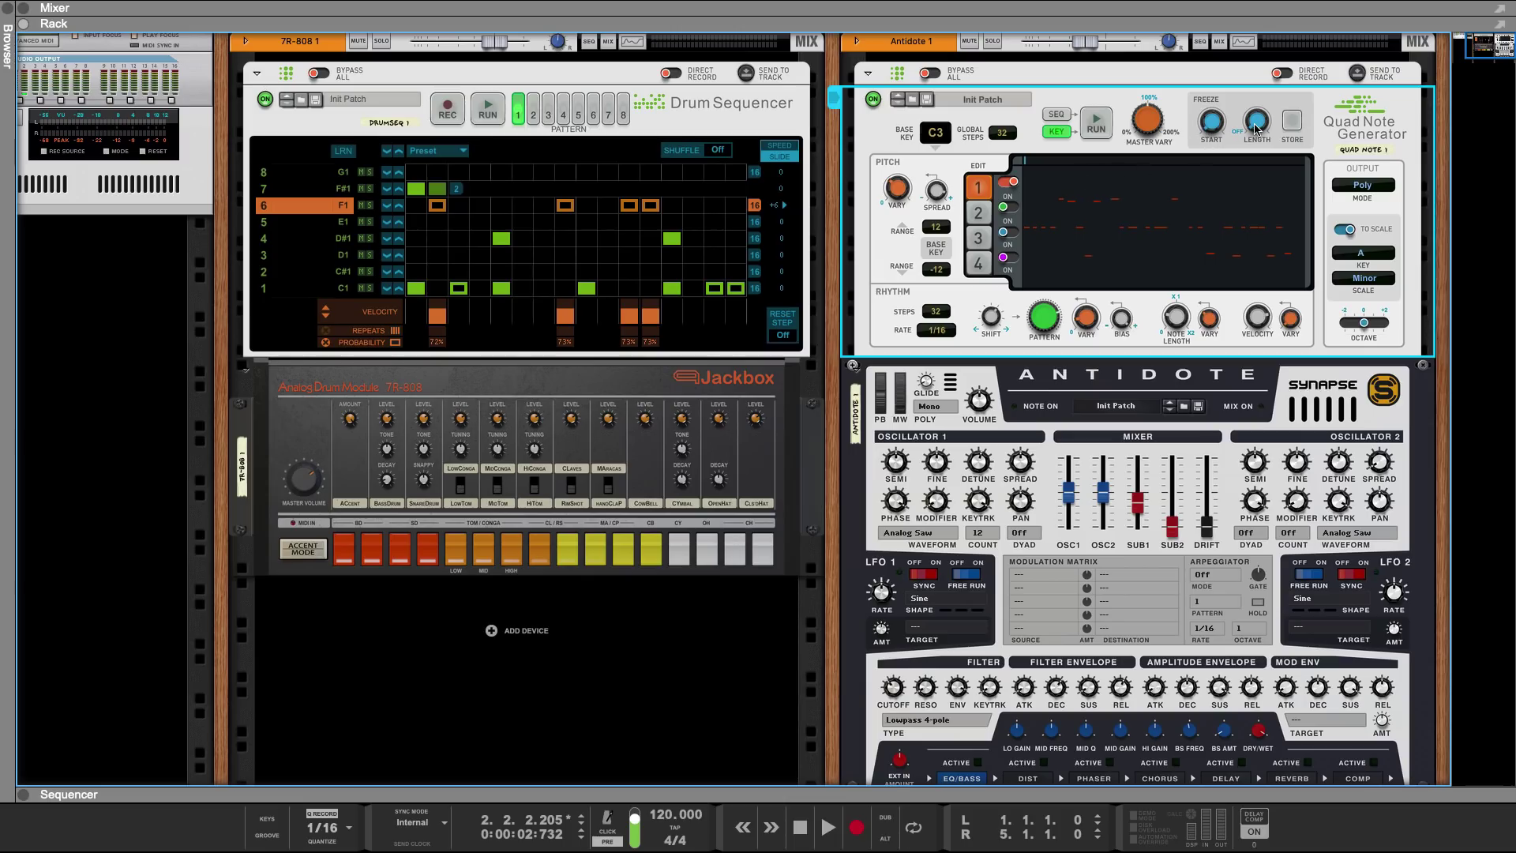
Step: Send the Quad Note Generator's output to the Antidote track and play the resulting notes from the song start
left_click(1356, 74)
key("F7")
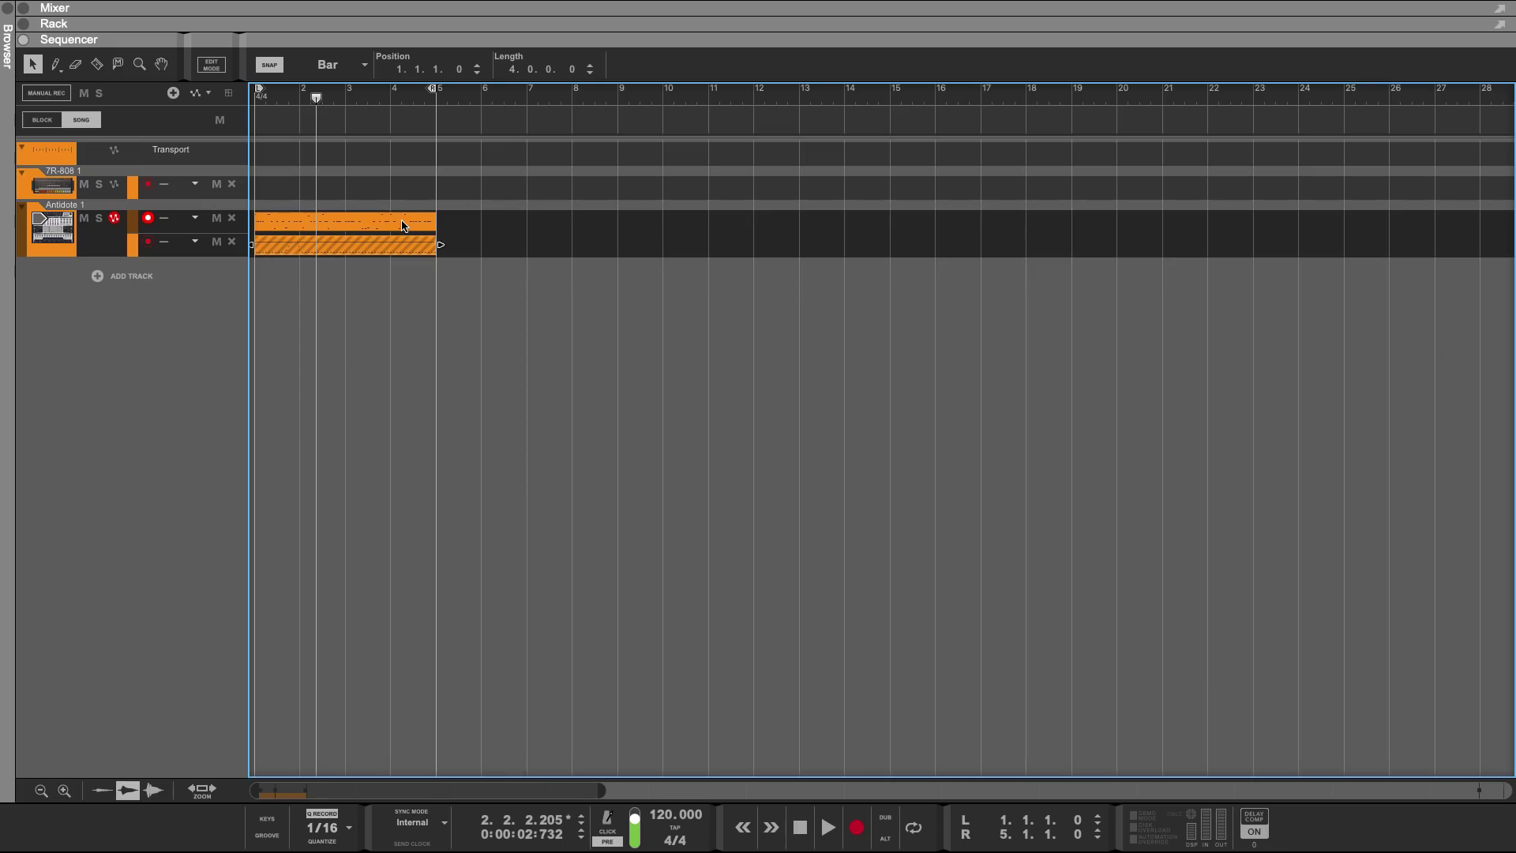
key("shift+Return")
key("space")
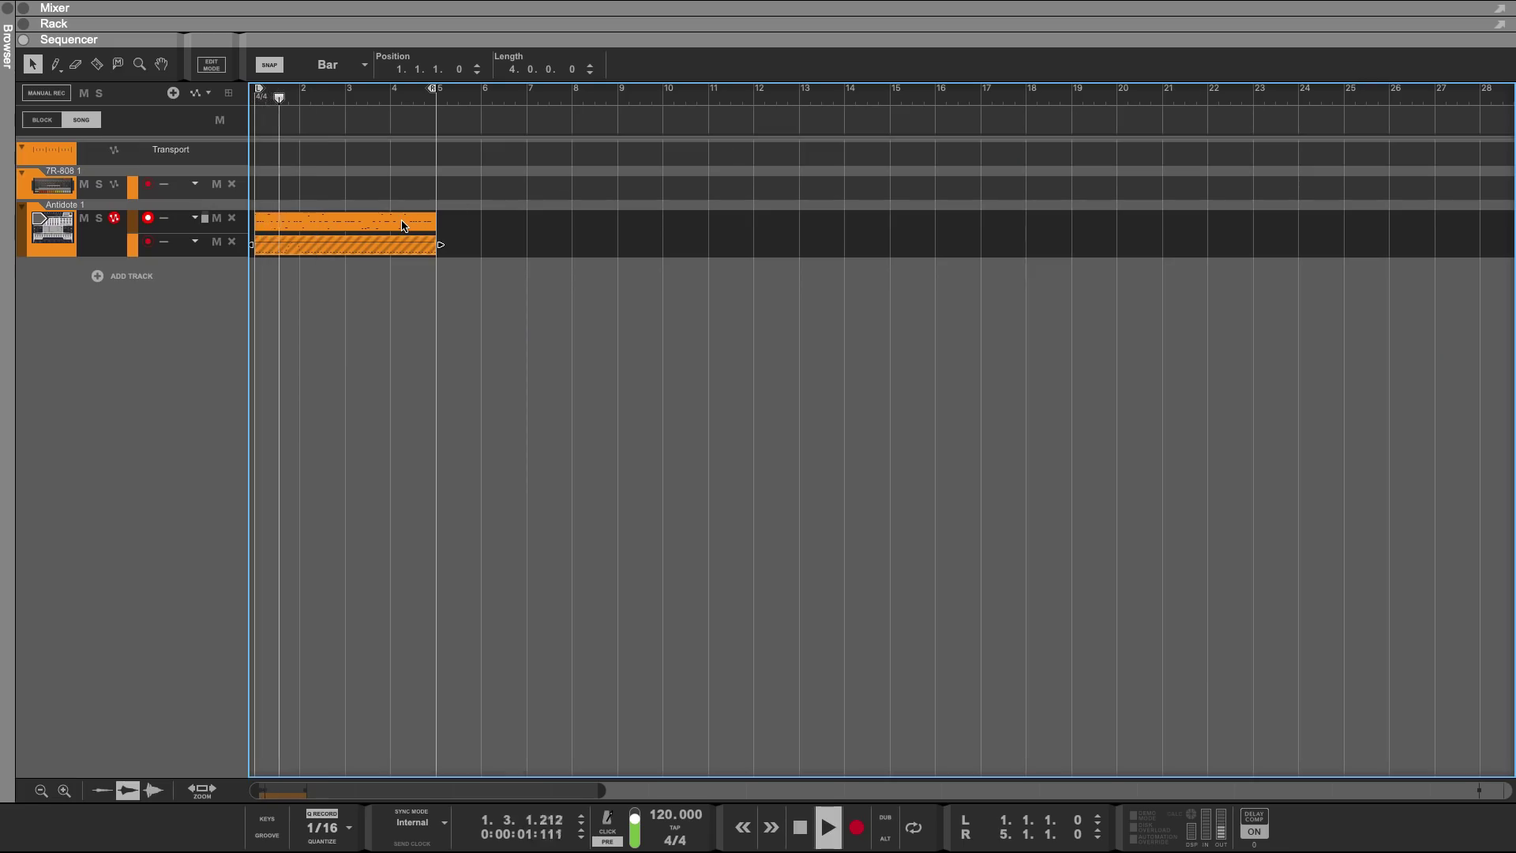
key("h")
key("h")
key("h")
key("h")
key("h")
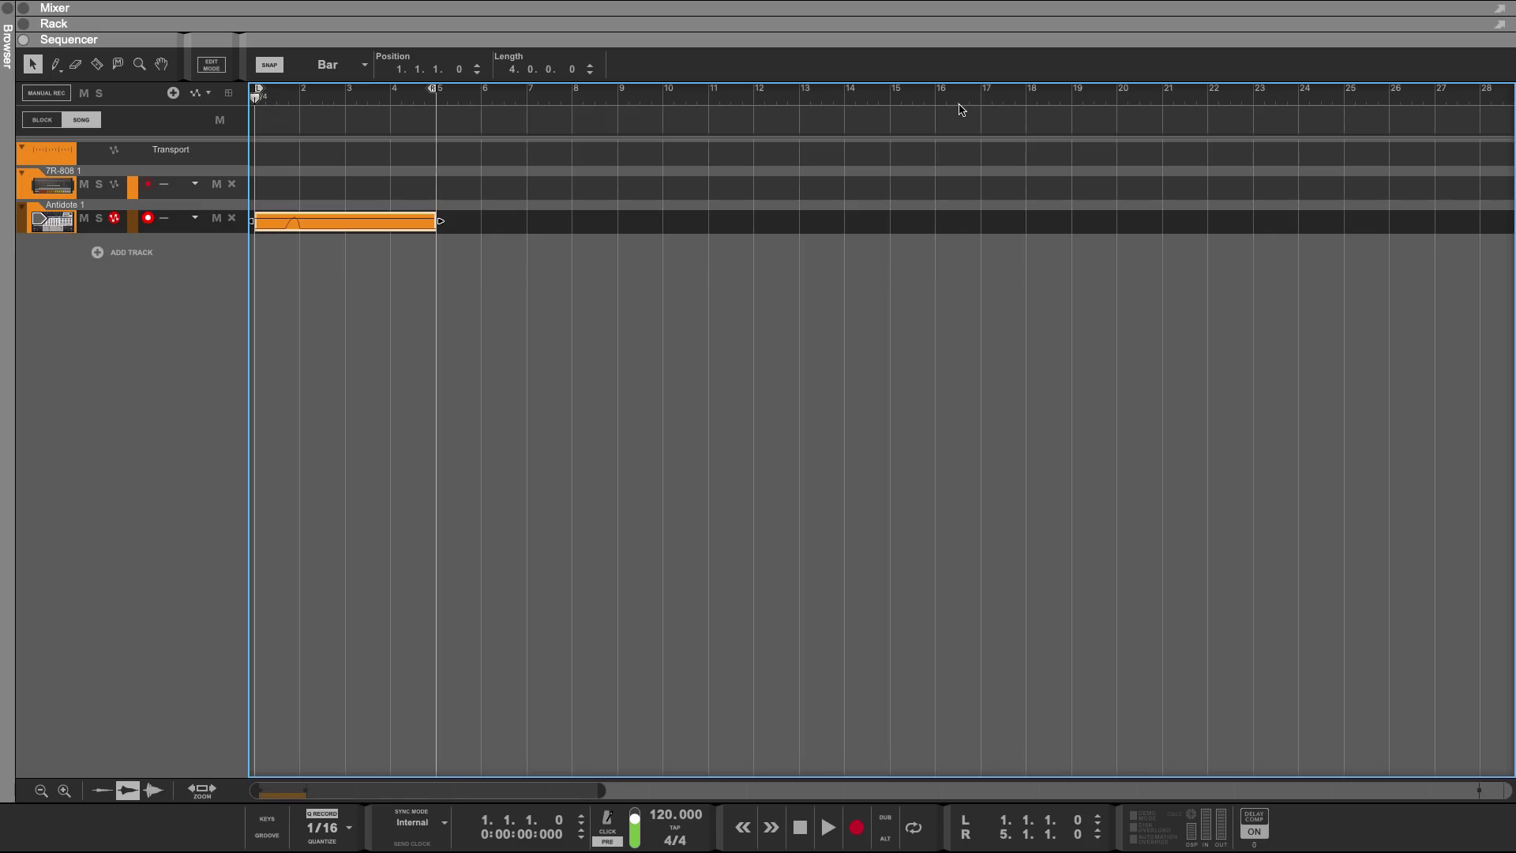
Step: Move the right locator to bar 17 and duplicate the four-bar Antidote clip three times to fill the range
left_click(977, 96, "super")
left_click_drag(534, 256, 344, 235)
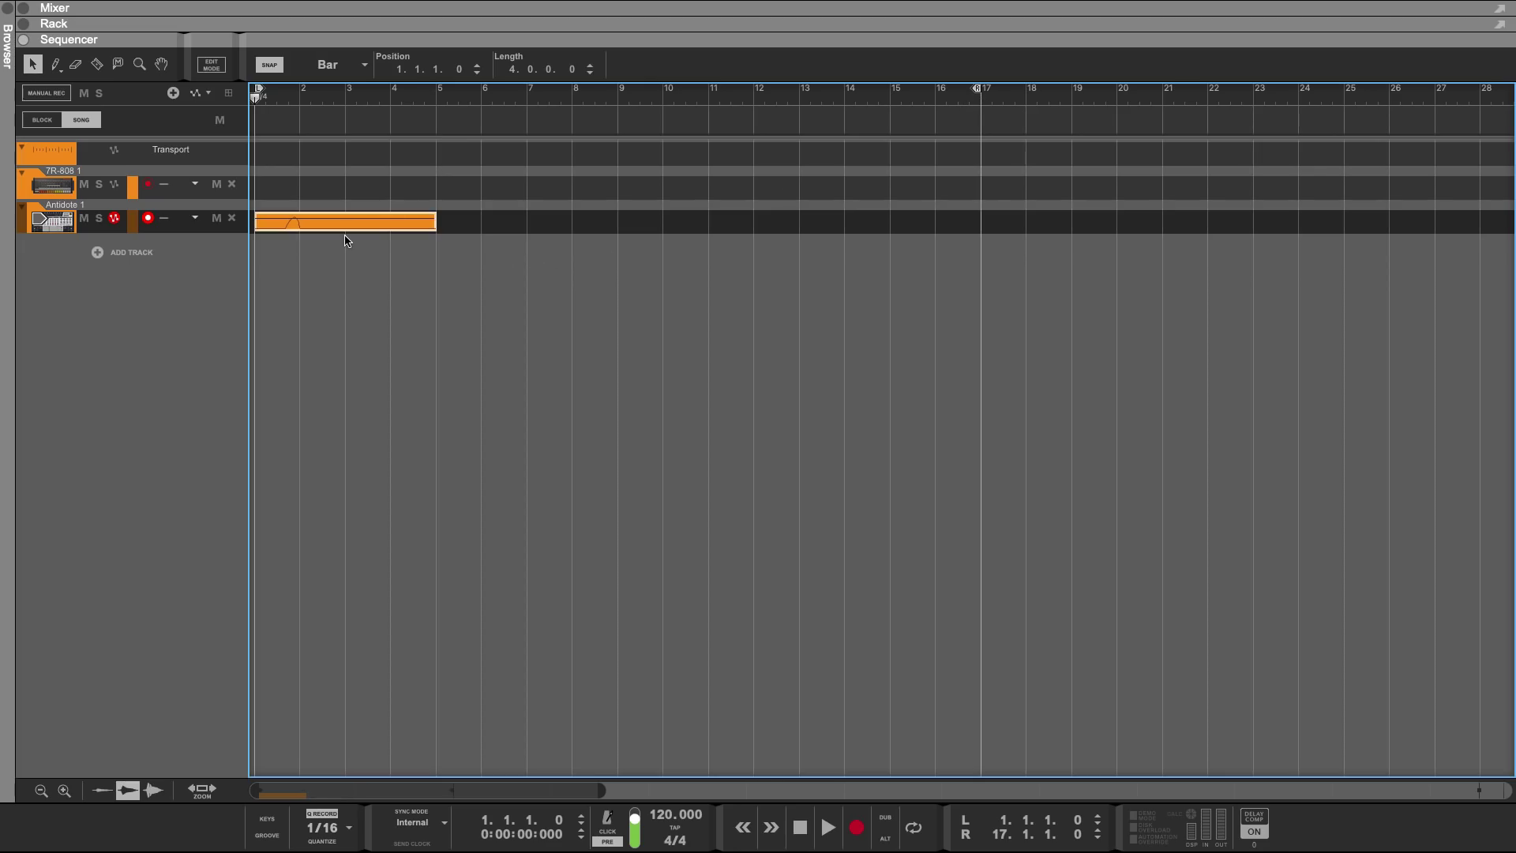
key("super+d")
key("super+d")
key("super+d")
Step: Send the Quad Note Generator's output to the Antidote track and split the resulting note clip at every bar line from 3 to 8
key("F6")
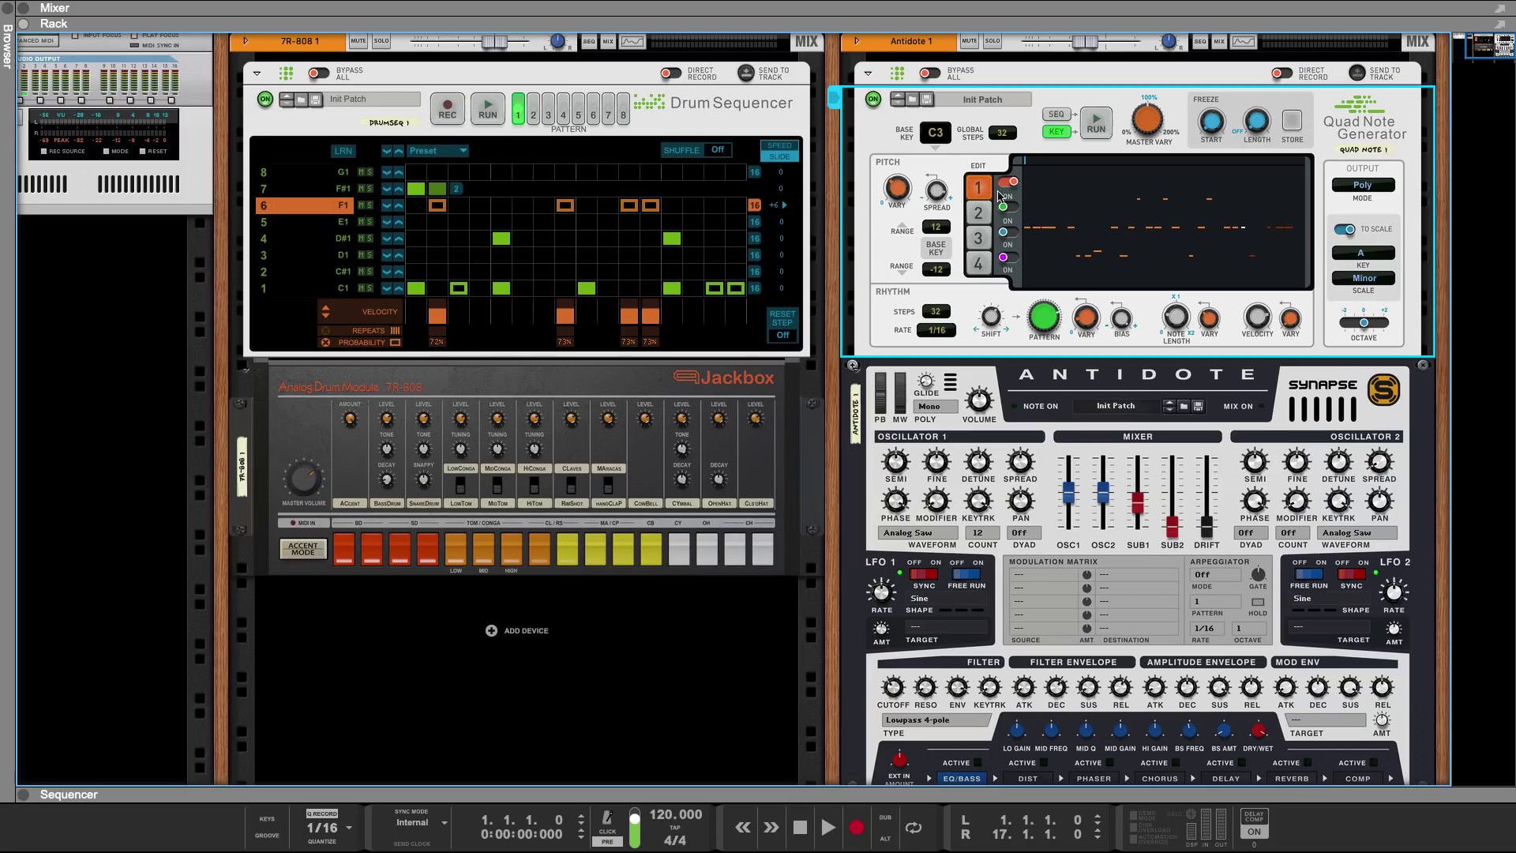
key("F7")
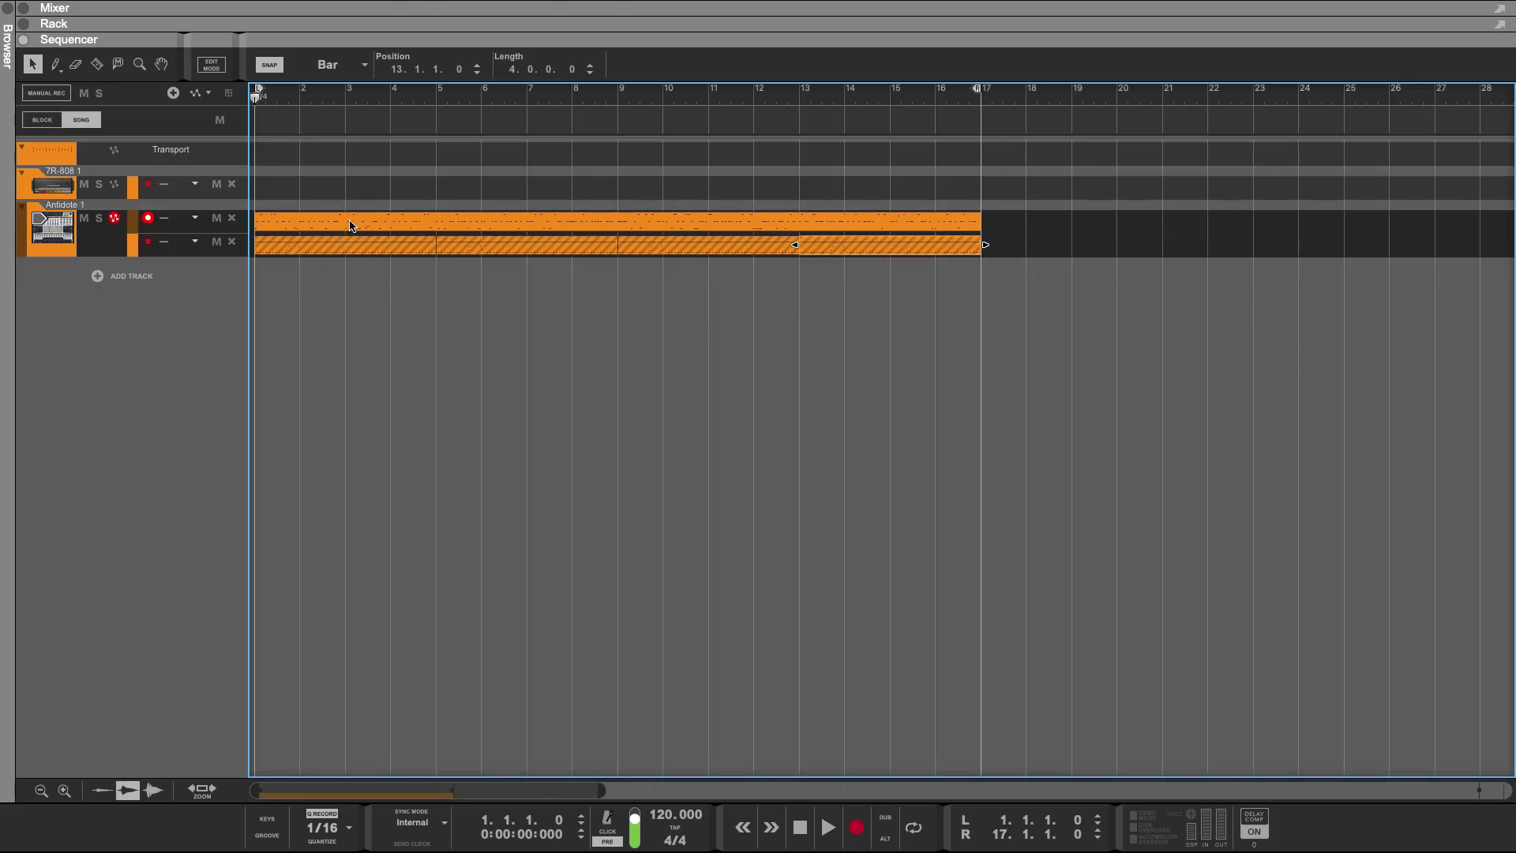
key("r")
left_click_drag(353, 222, 563, 227)
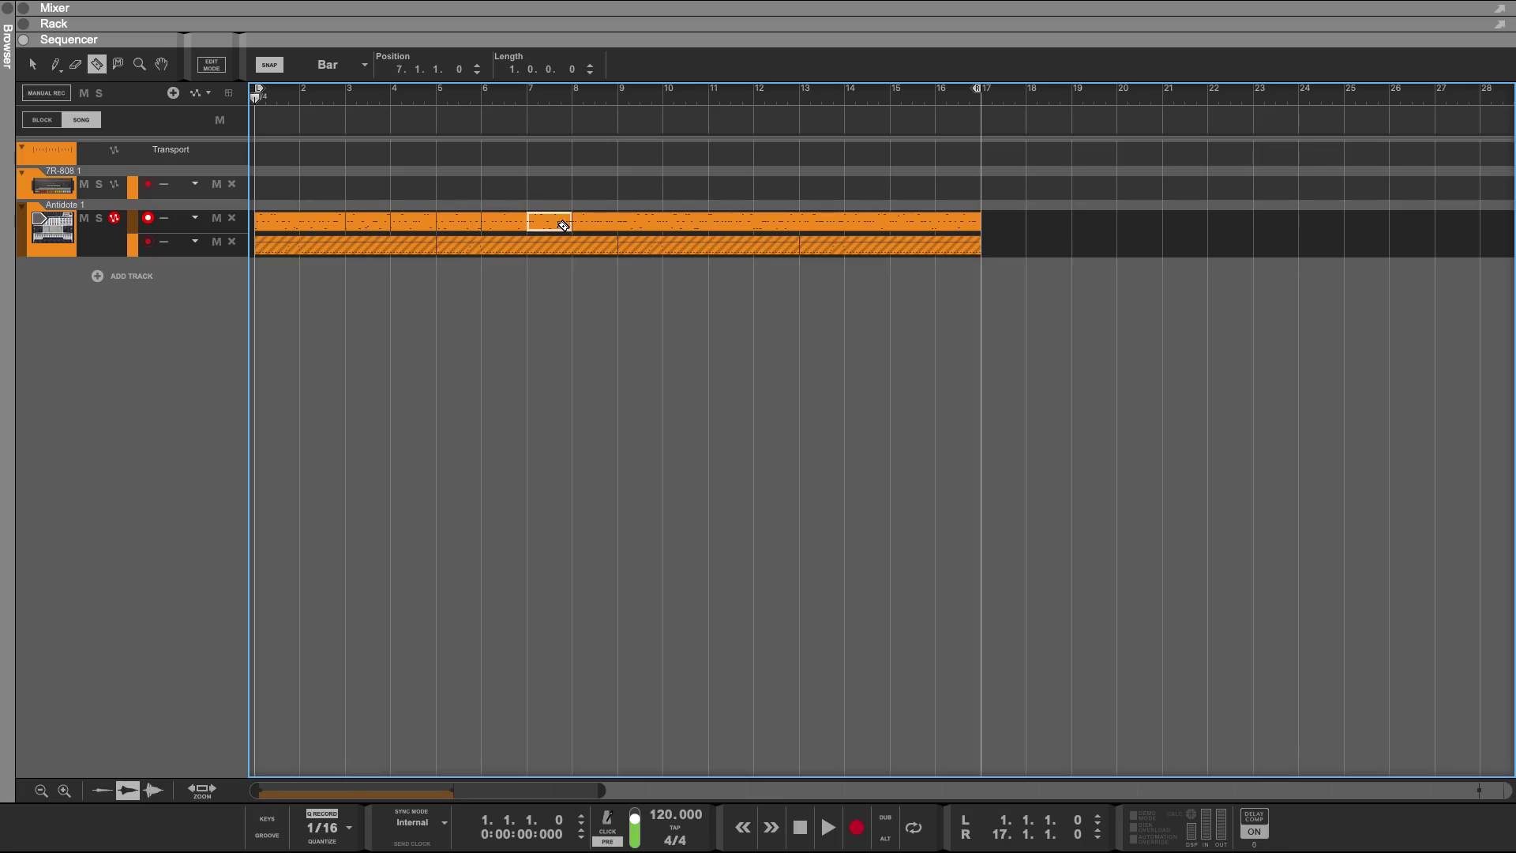
Step: Insert a Note Echo player between the Quad Note Generator and Antidote in the rack
key("F6")
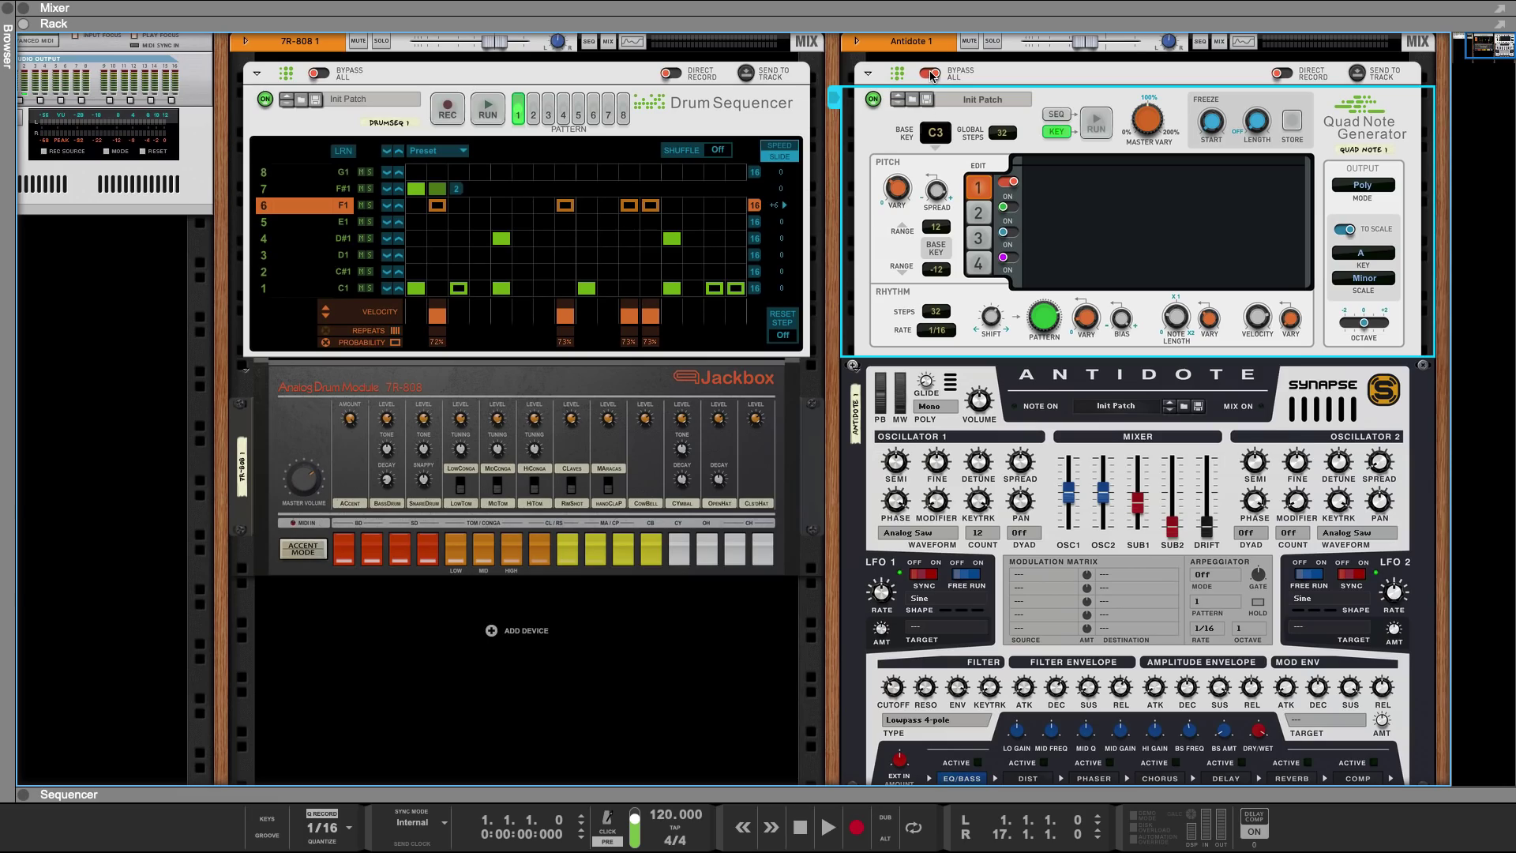
scroll(851, 268, "up", 1)
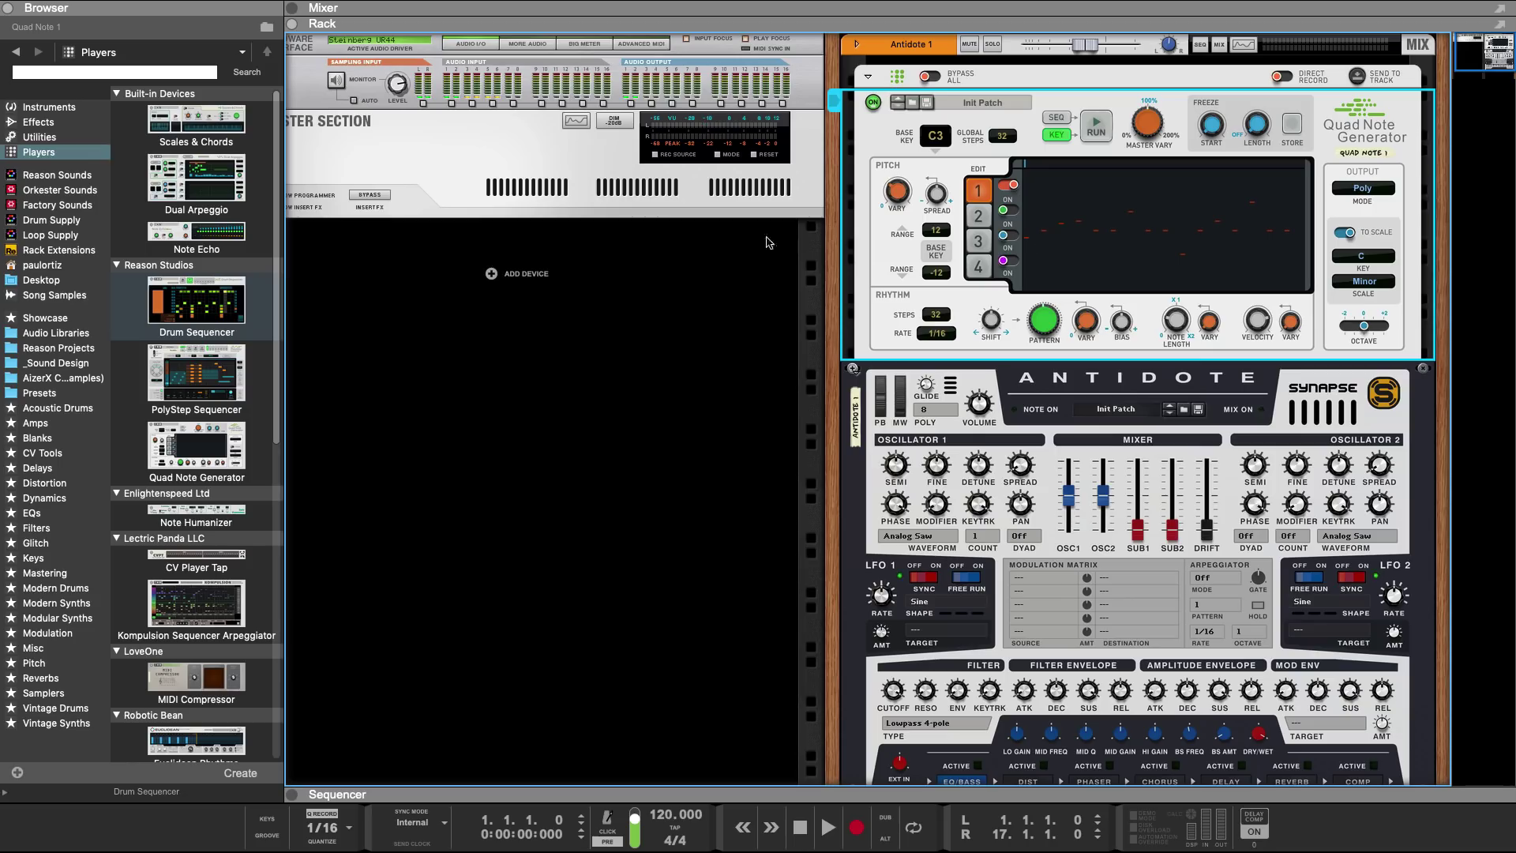
mouse_move(196, 230)
left_mouse_down()
mouse_move(545, 312)
mouse_move(1024, 366)
left_mouse_up()
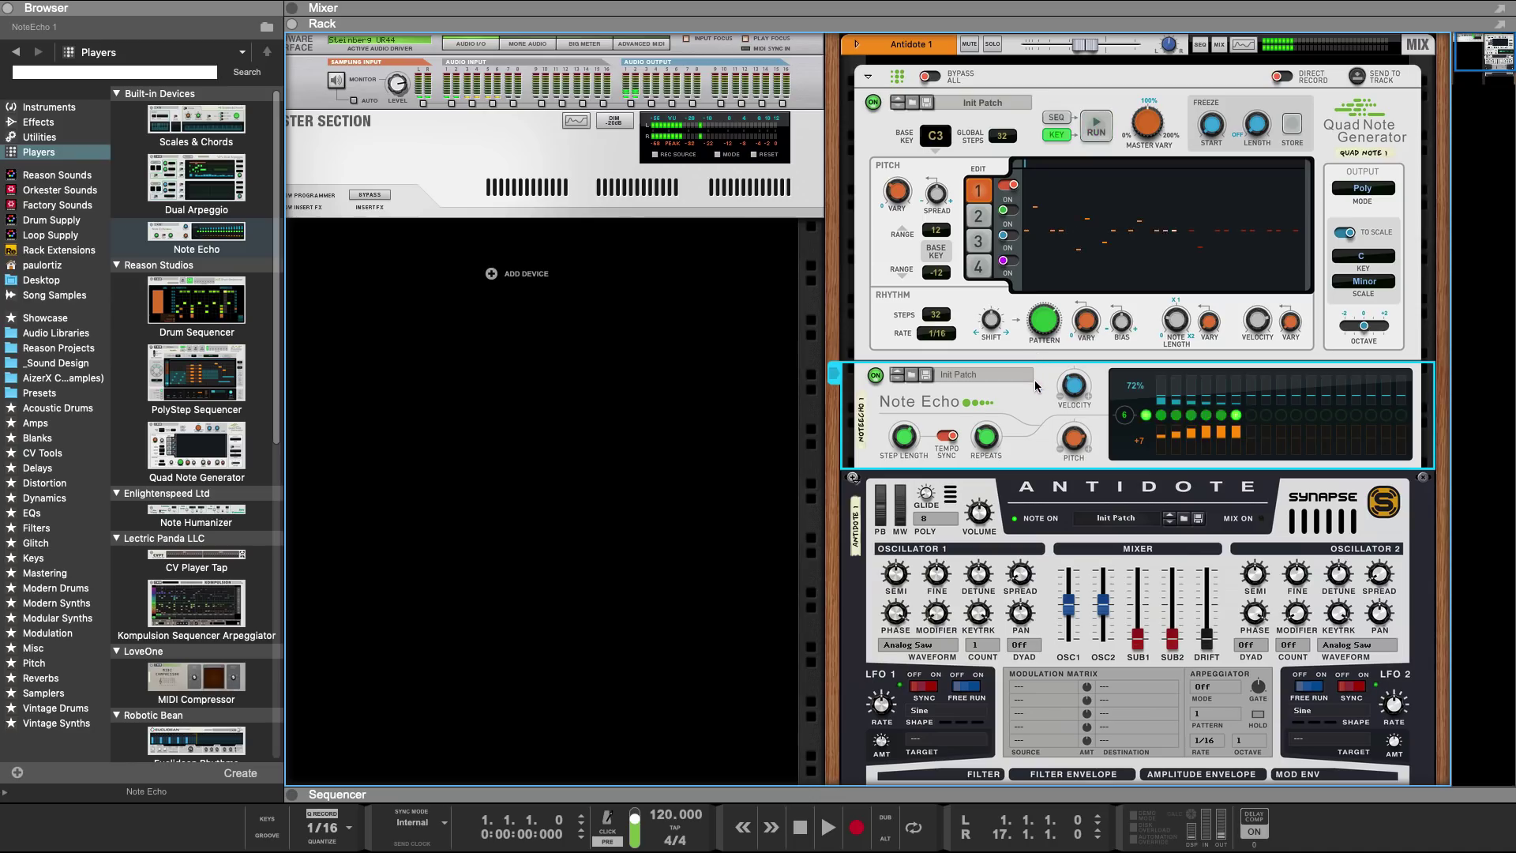
Step: Turn off the Quad Note Generator's To Scale output and insert Scales & Chords after it with a custom scale
left_click(1347, 235)
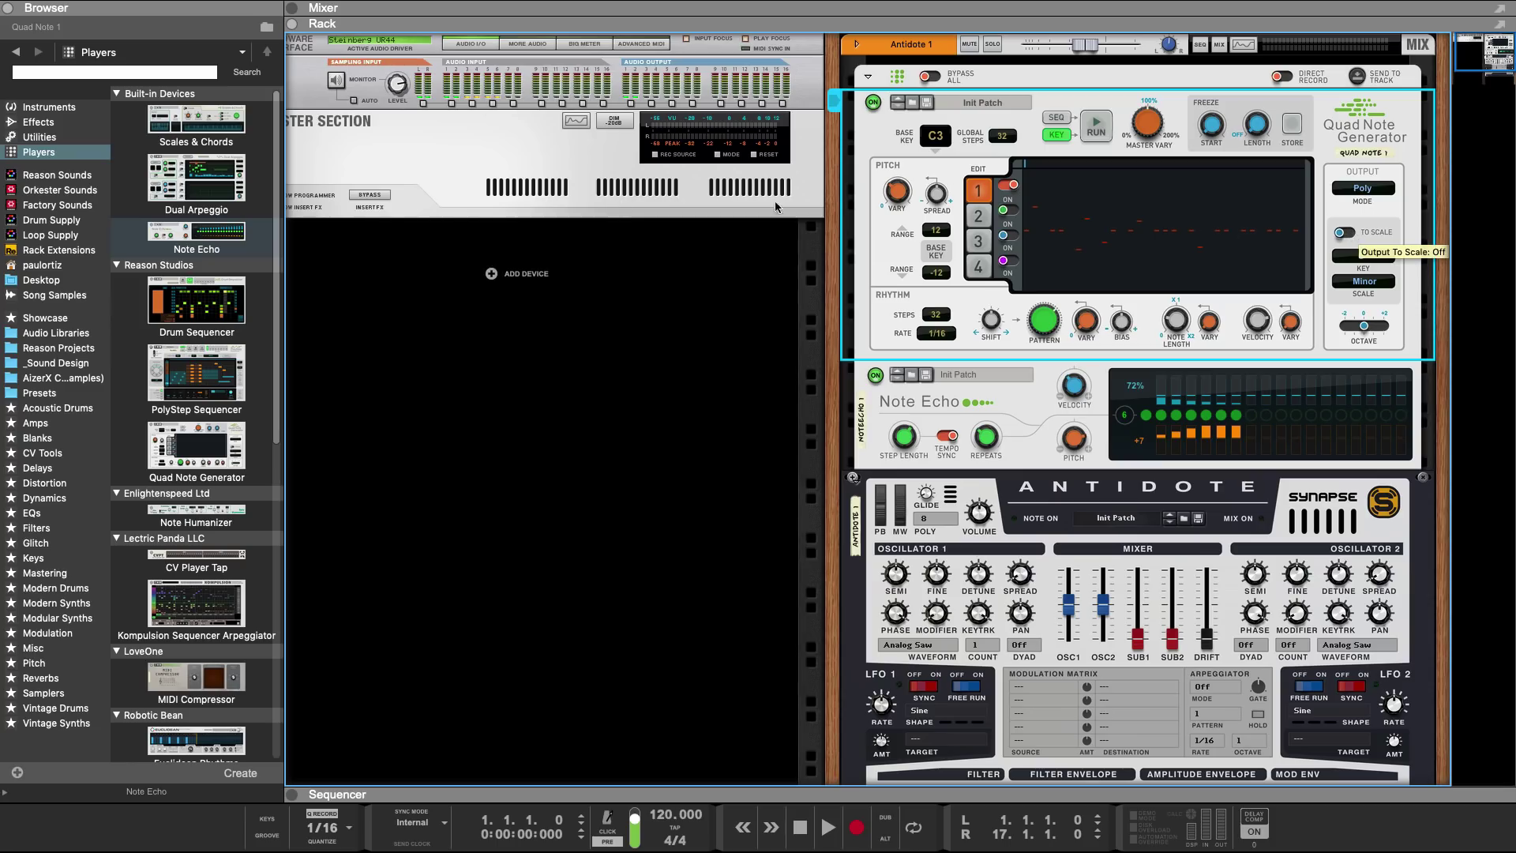
left_click_drag(256, 139, 991, 438)
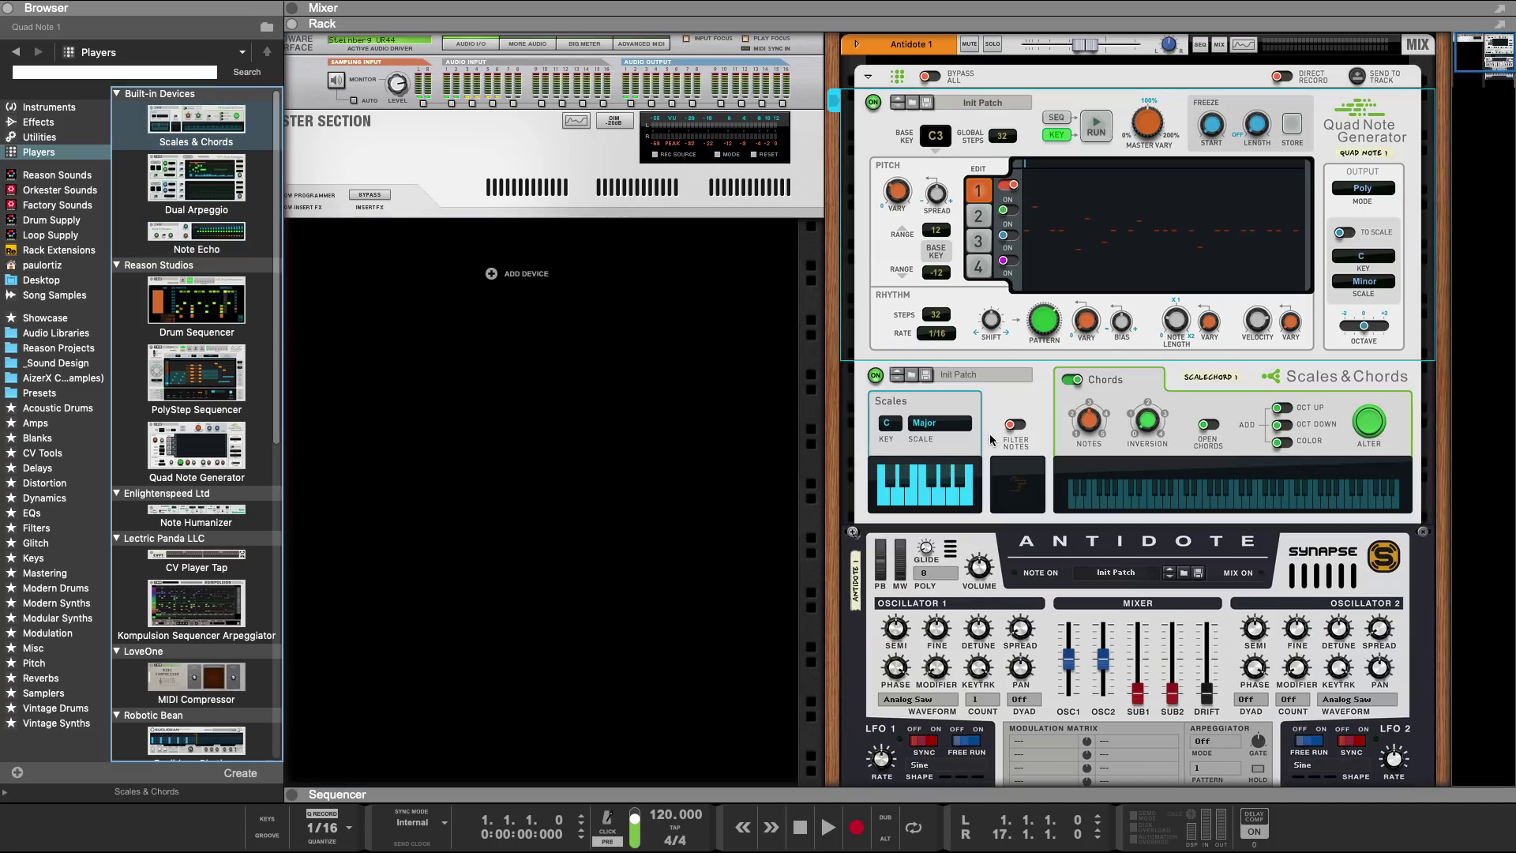
left_click(895, 501)
left_click(908, 484)
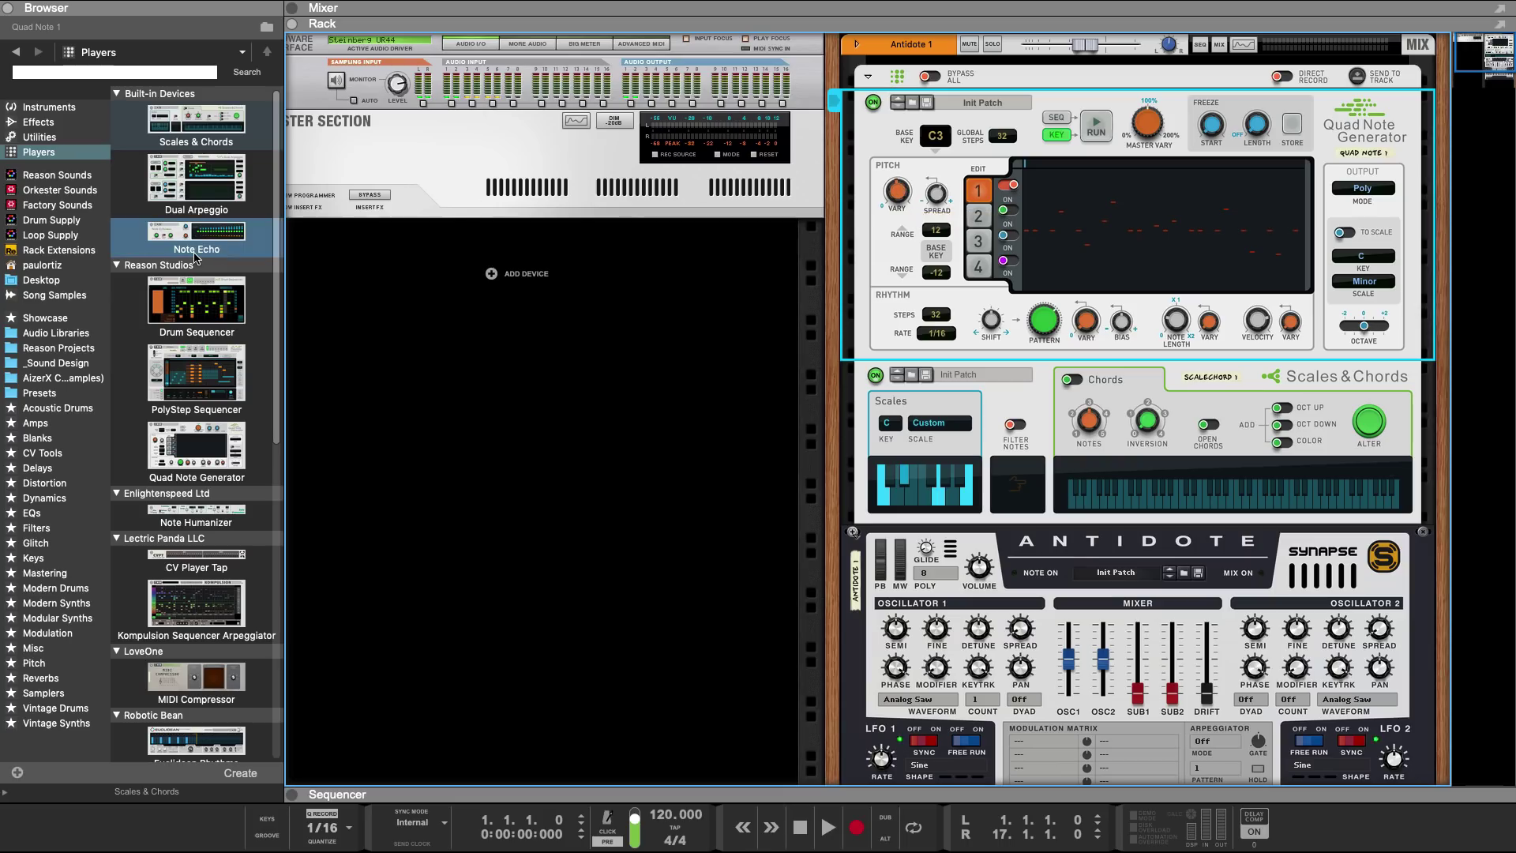
scroll(195, 257, "down", 12)
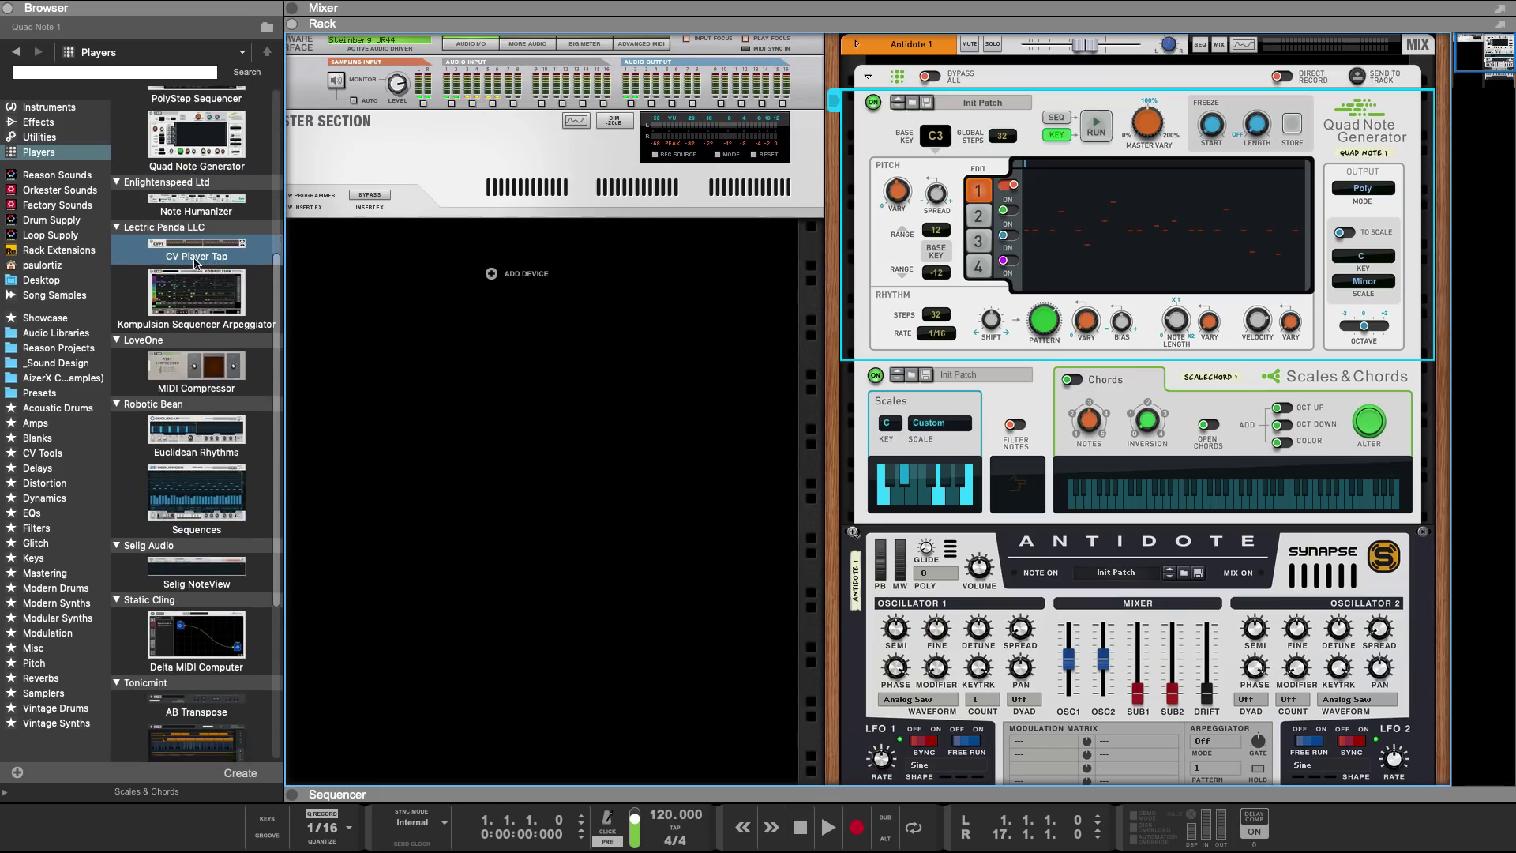
scroll(194, 389, "down", 2)
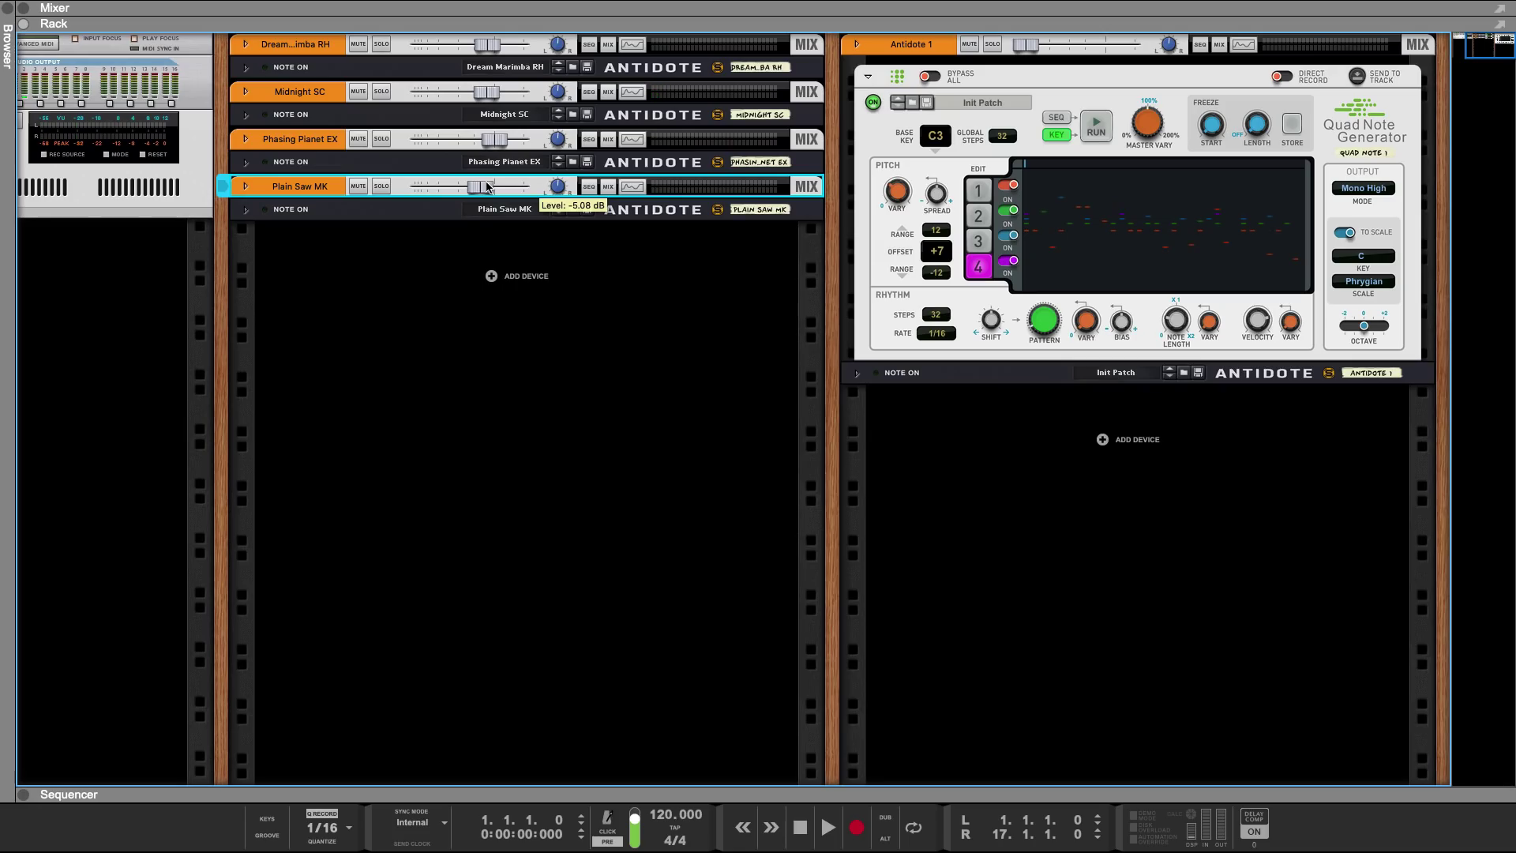
Step: Inspect the gate and pitch CV cabling from the Quad Note Generator to the sequencer inputs of the four Antidote synths
key("Tab")
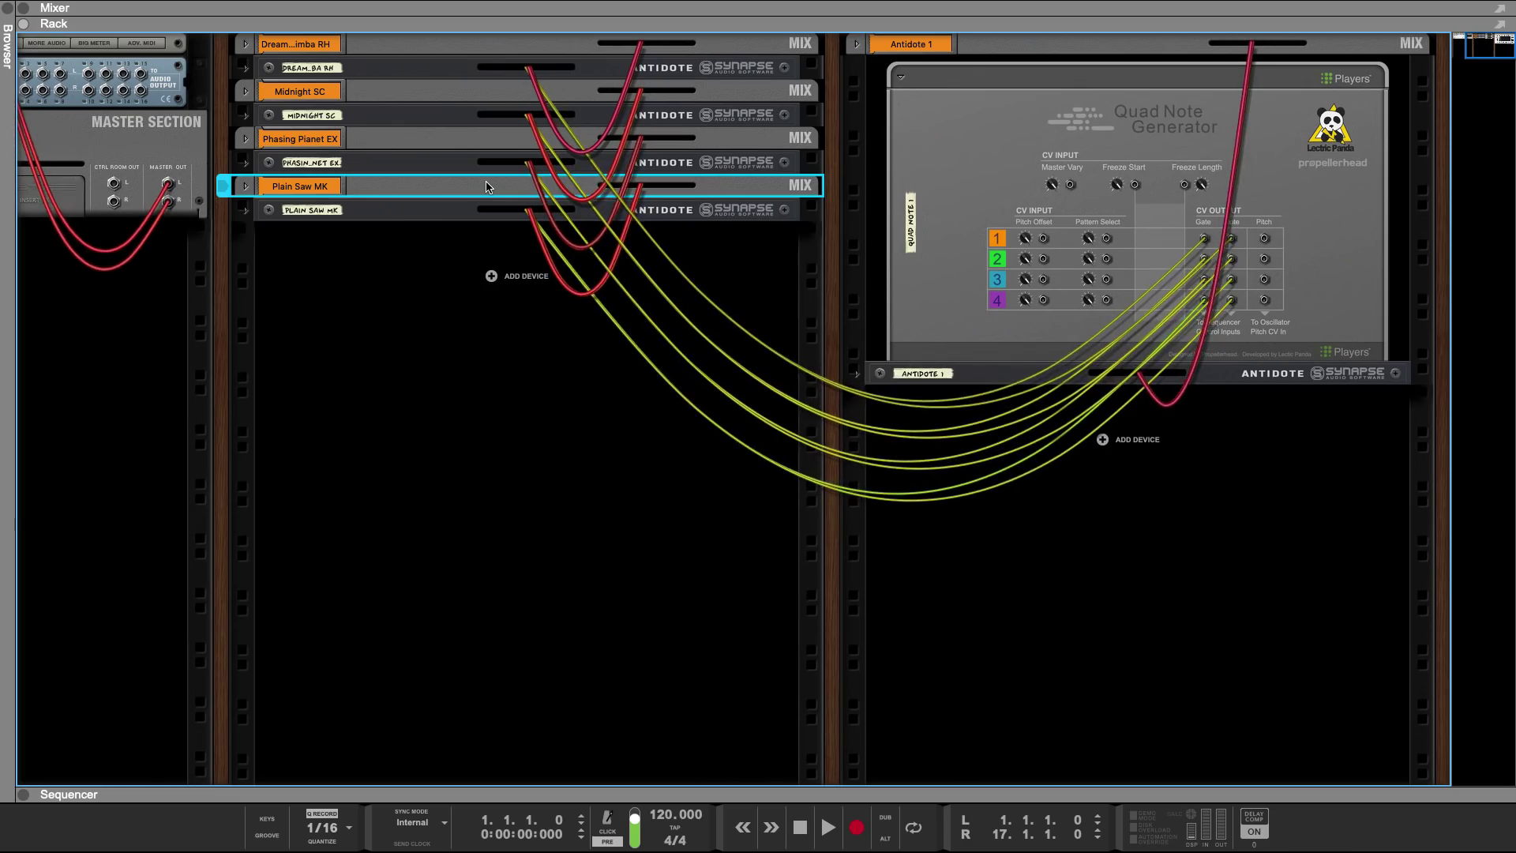
left_click(247, 68, "alt")
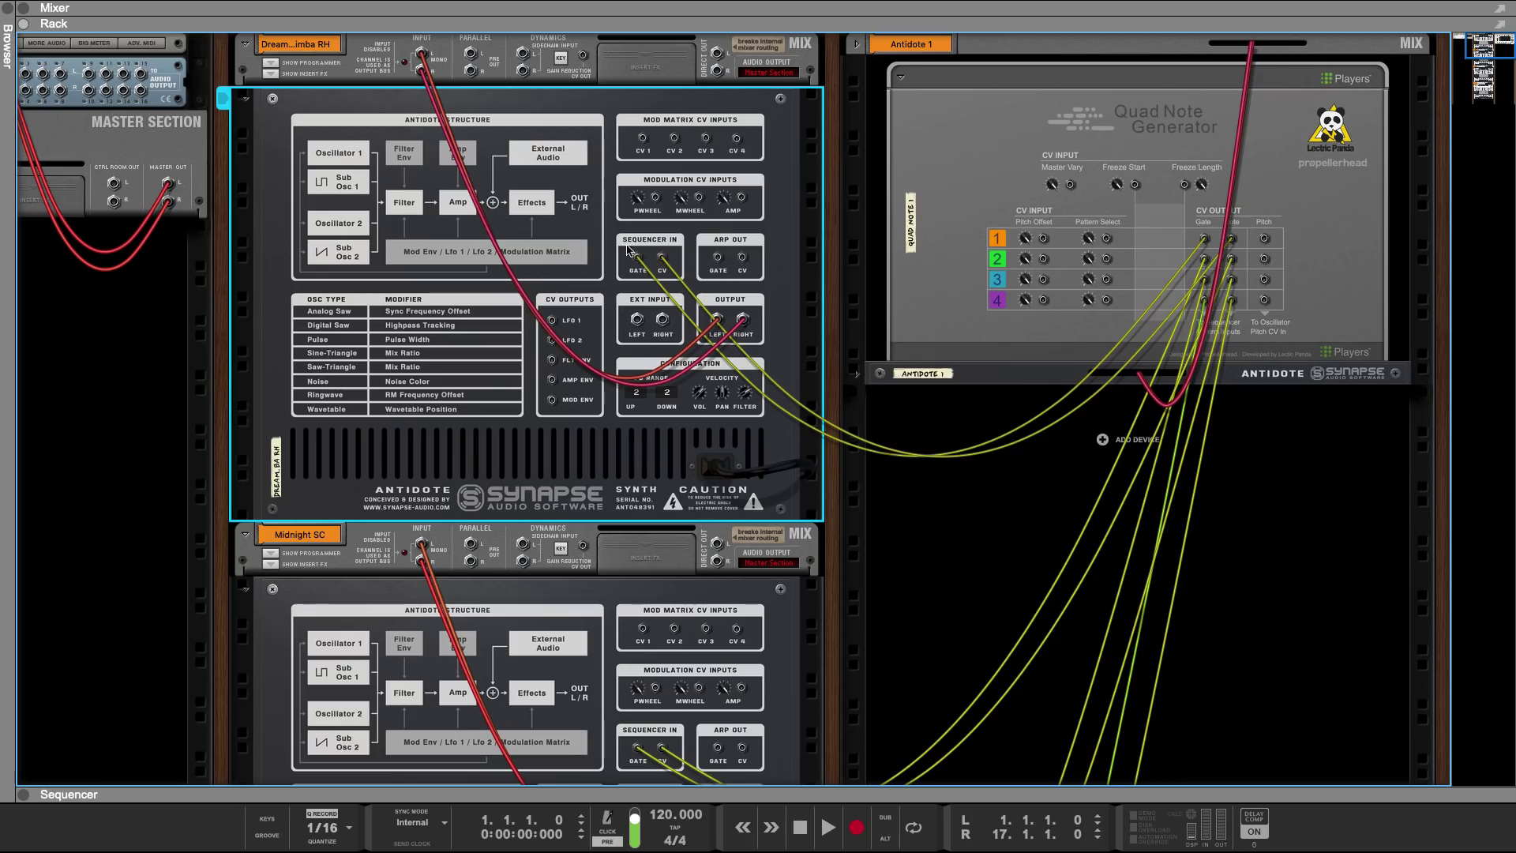
scroll(618, 249, "down", 2)
scroll(618, 249, "down", 15)
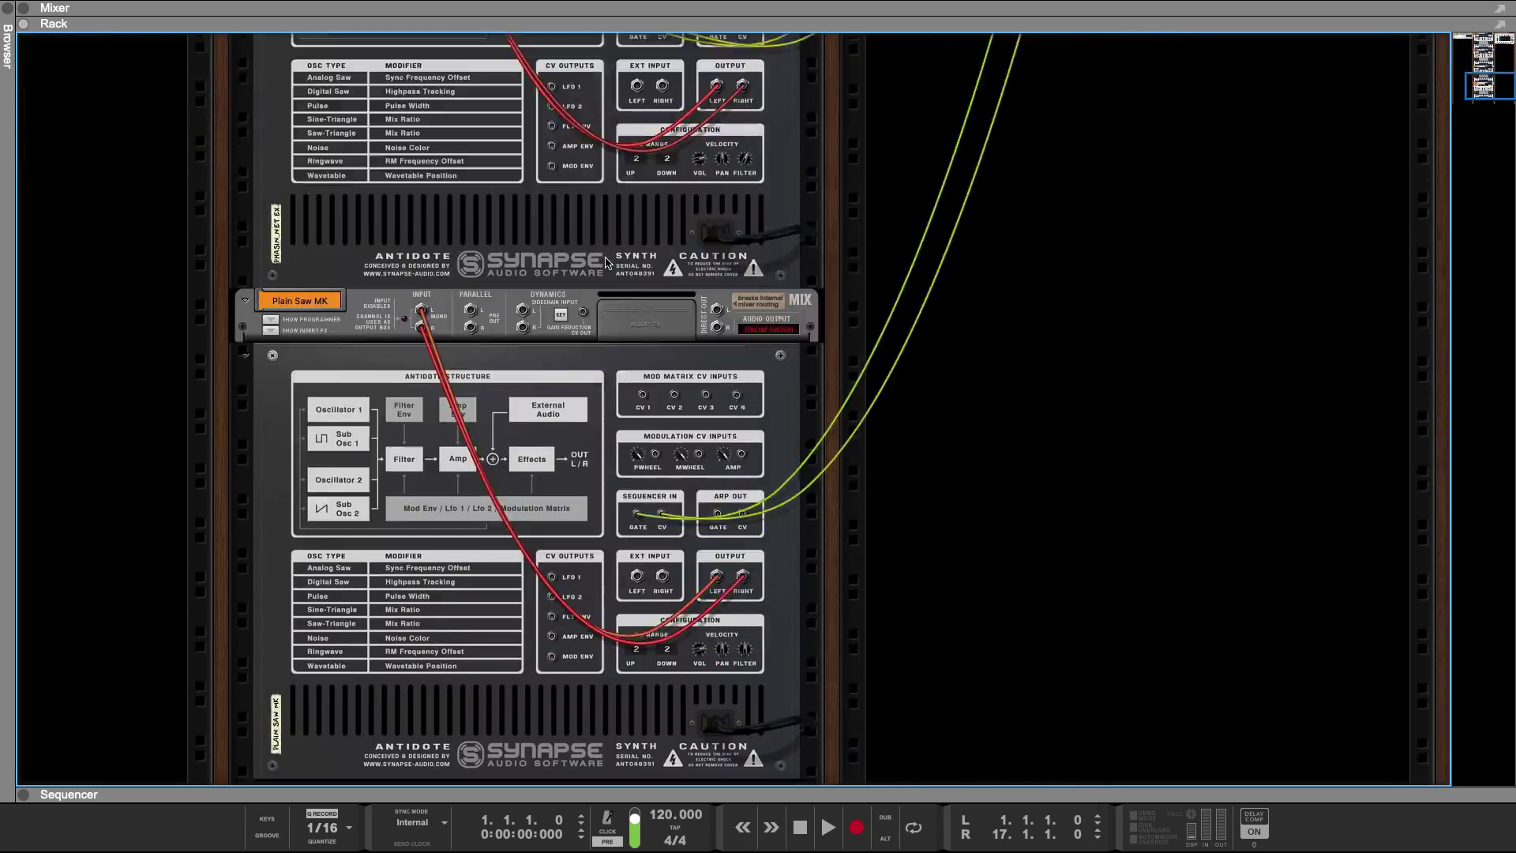
scroll(606, 262, "up", 8)
scroll(607, 262, "up", 15)
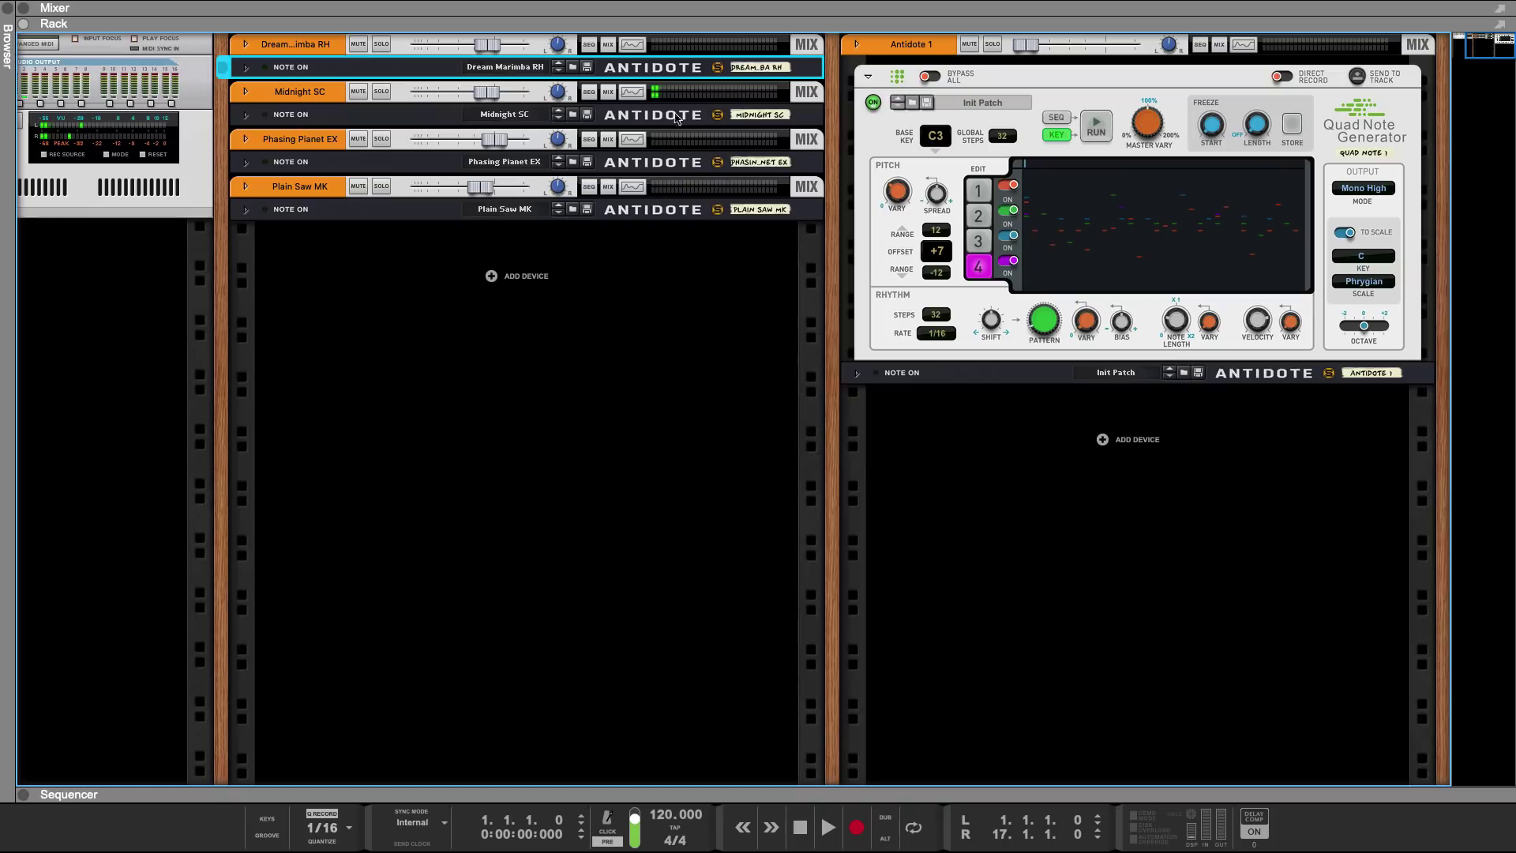
Step: Examine the available output modes of the Quad Note Generator
left_click(958, 370)
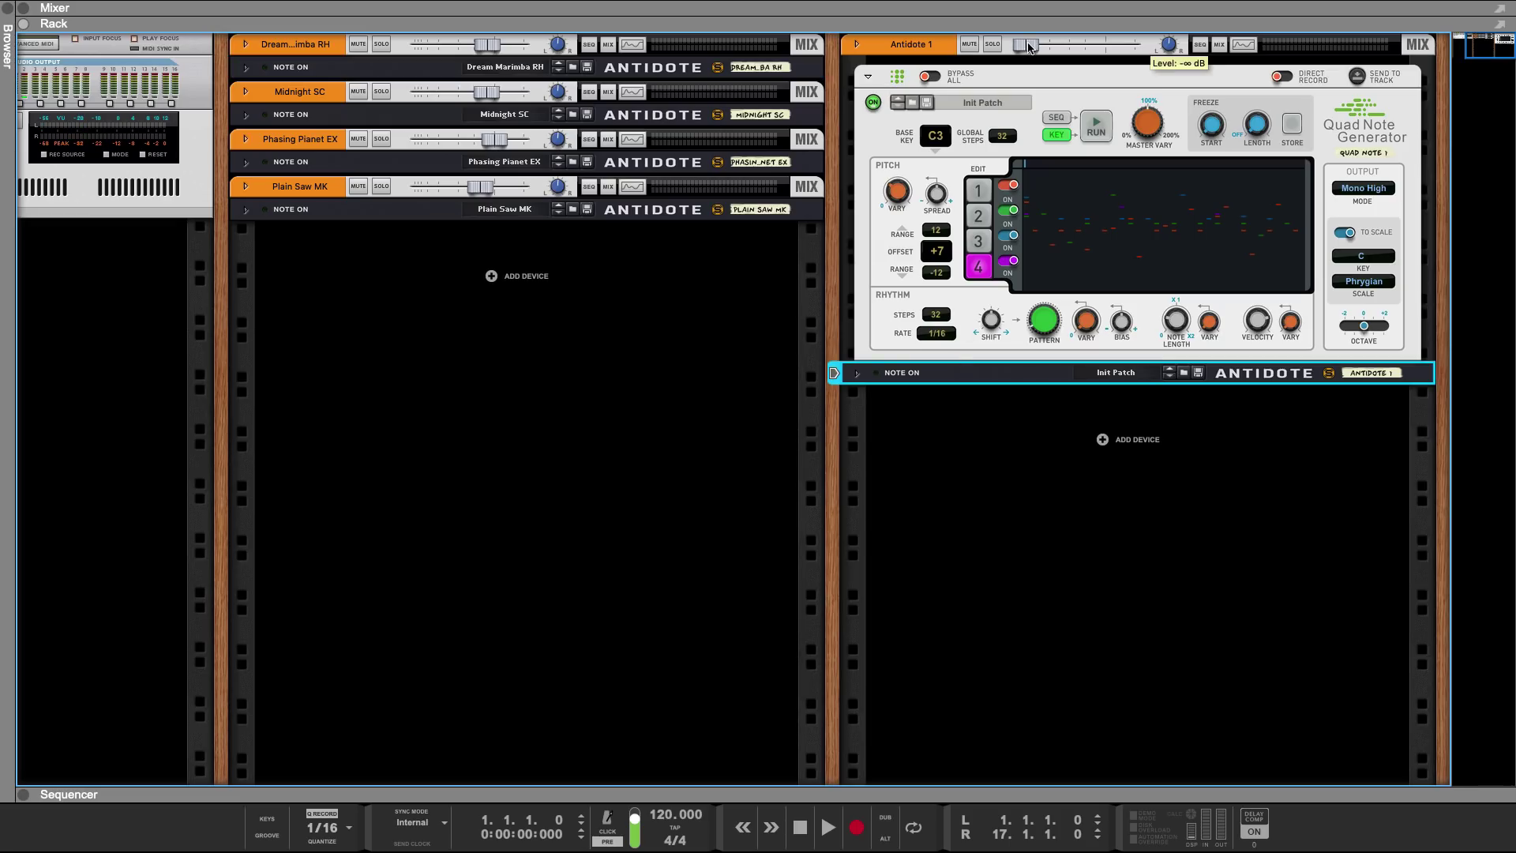
left_click(1380, 193)
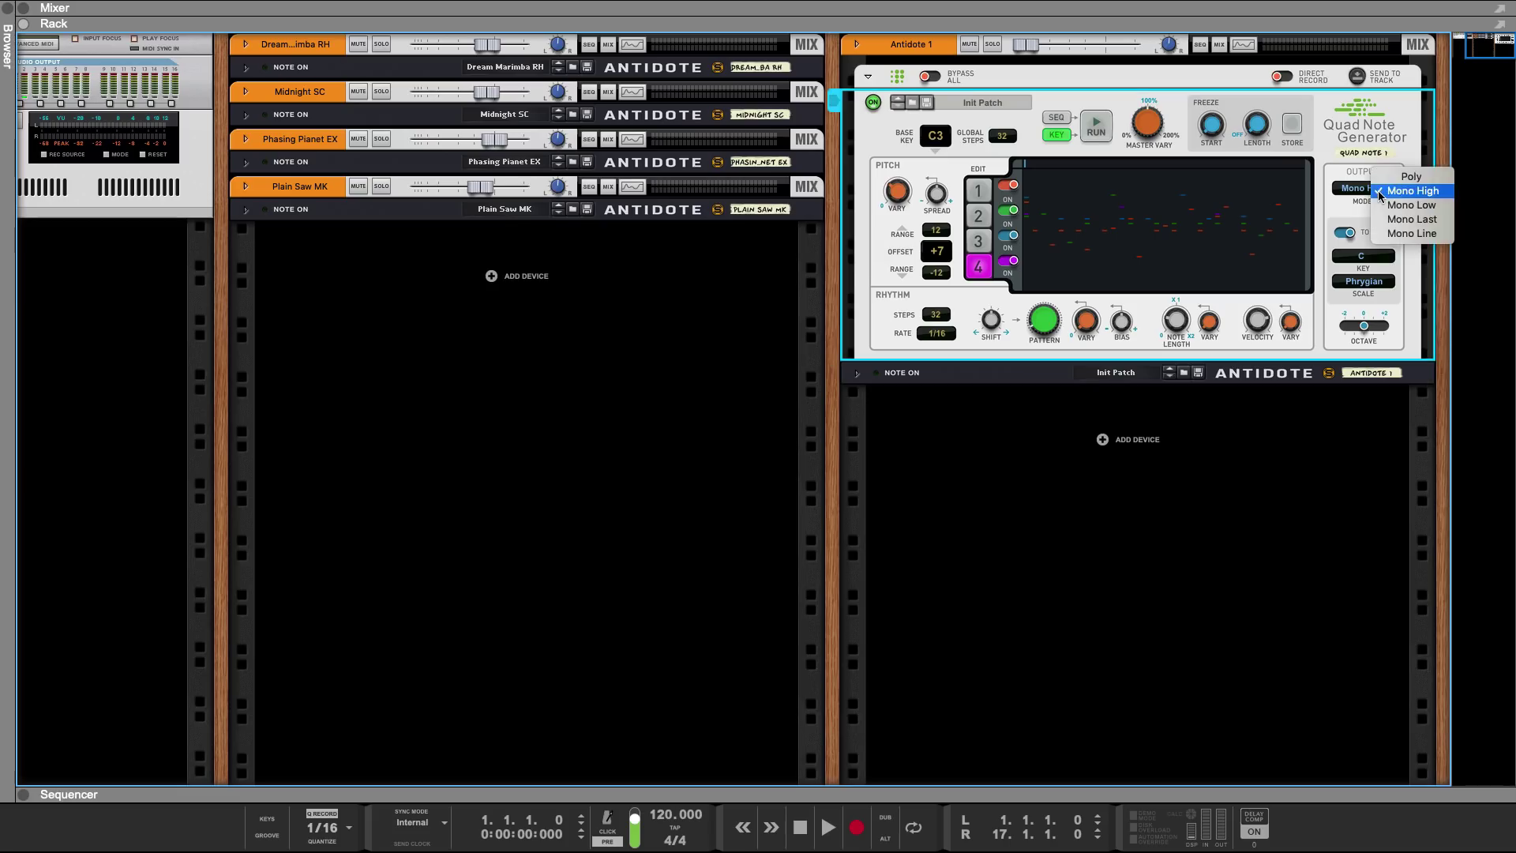
left_click(1334, 180)
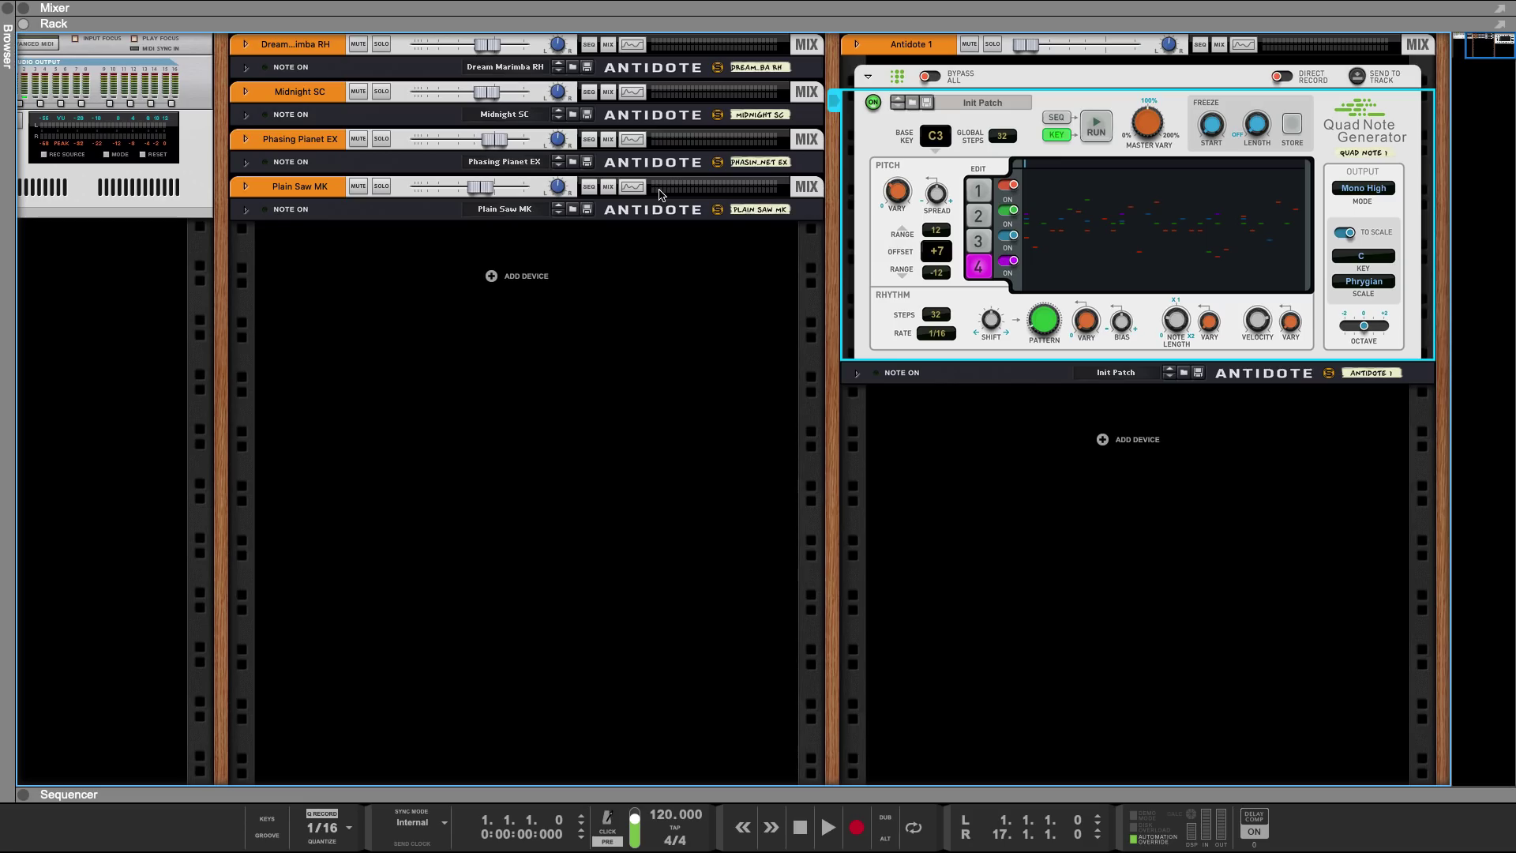
Step: Show the Players category in the browser and select Dual Arpeggio
key("F3")
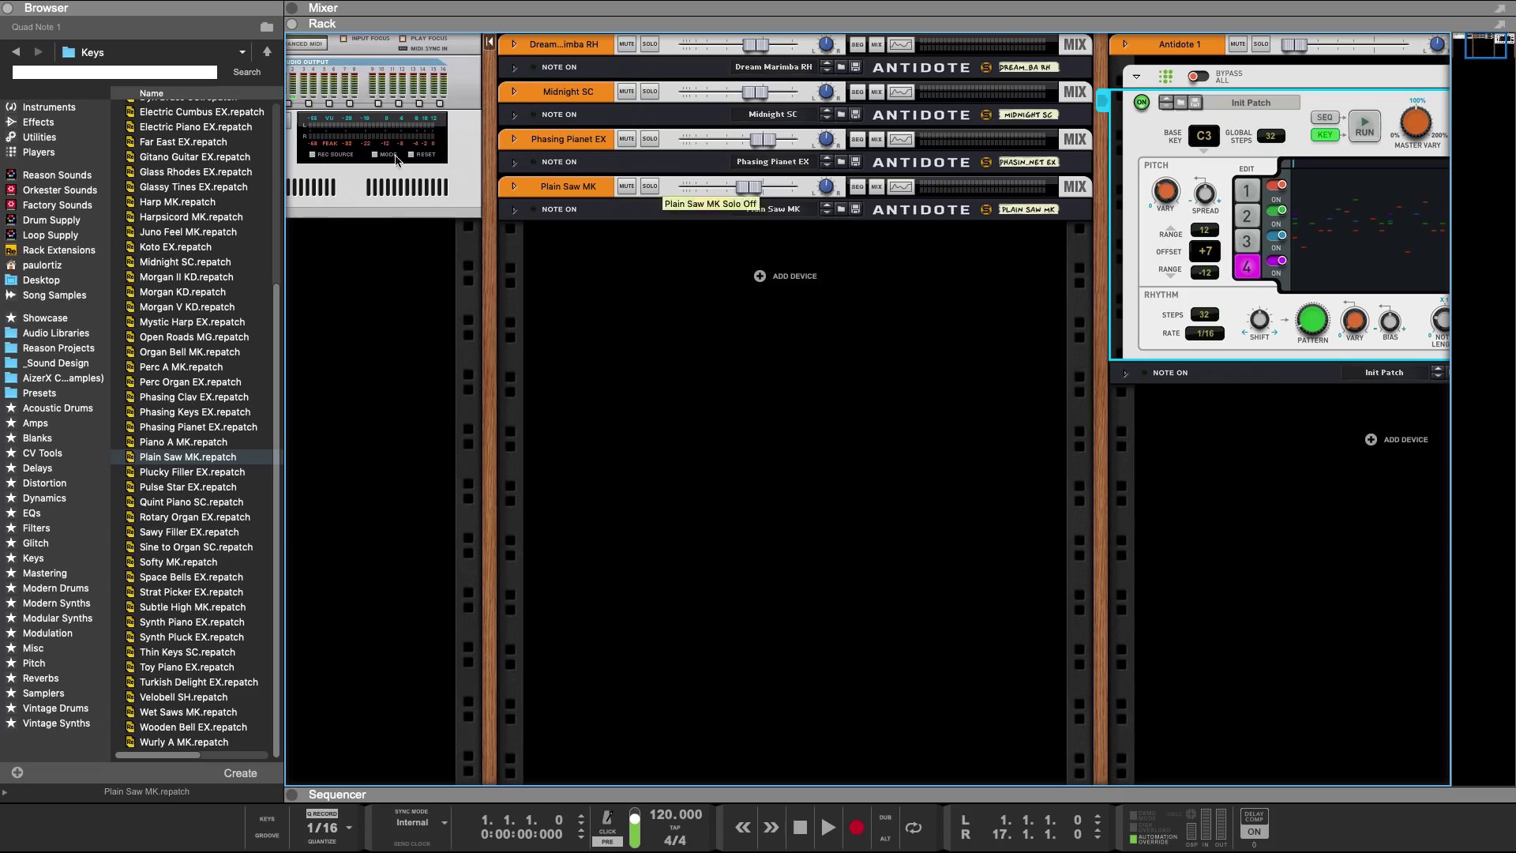
left_click(96, 157)
left_click(167, 166)
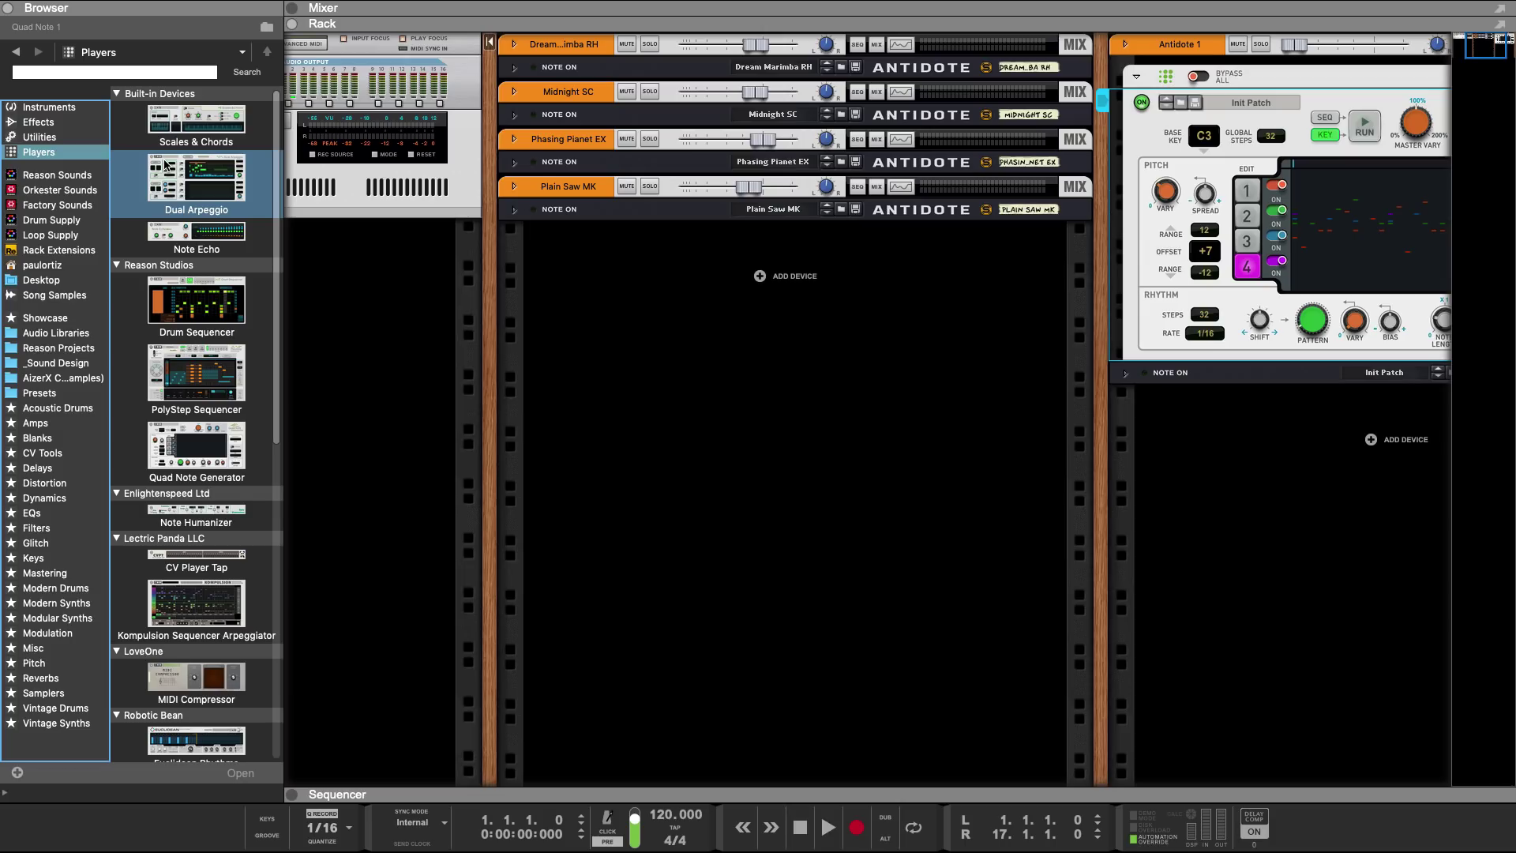